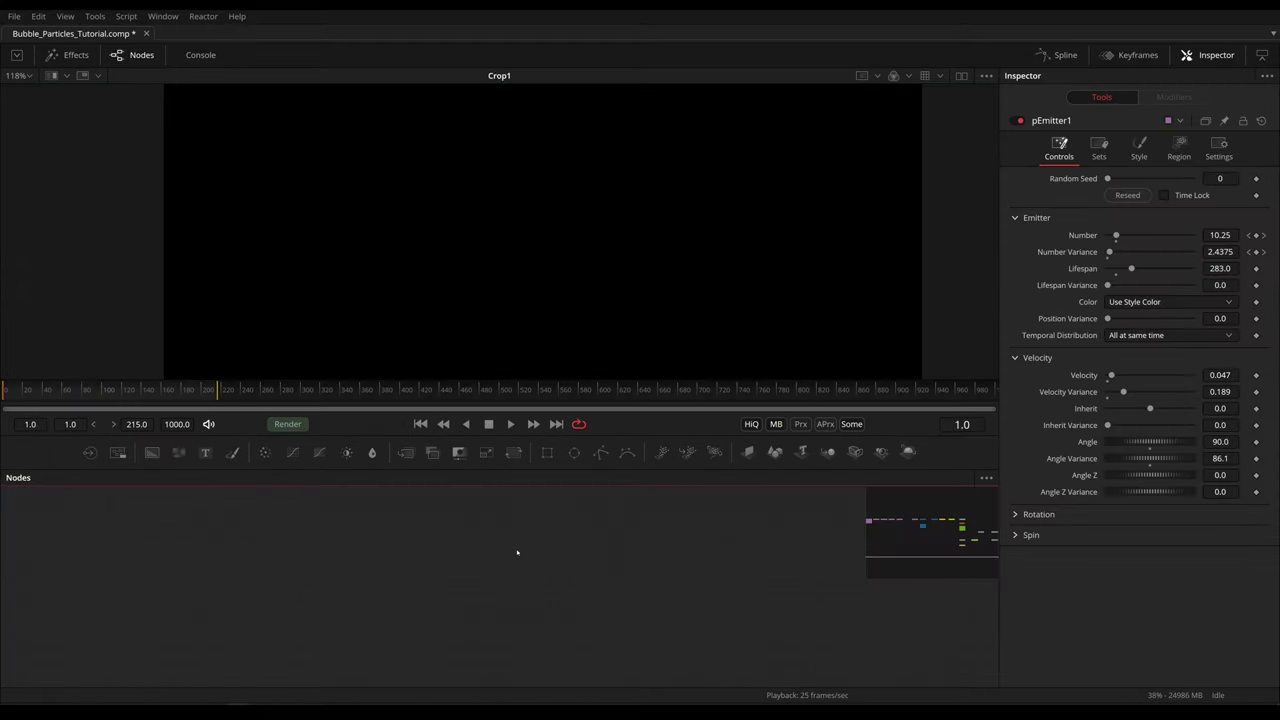
- Add a pEmitter node connected to a pRender node, space them apart and show the pRender output in the viewer
{"action": "key", "text": "shift+space"}
{"action": "type", "text": "p"}
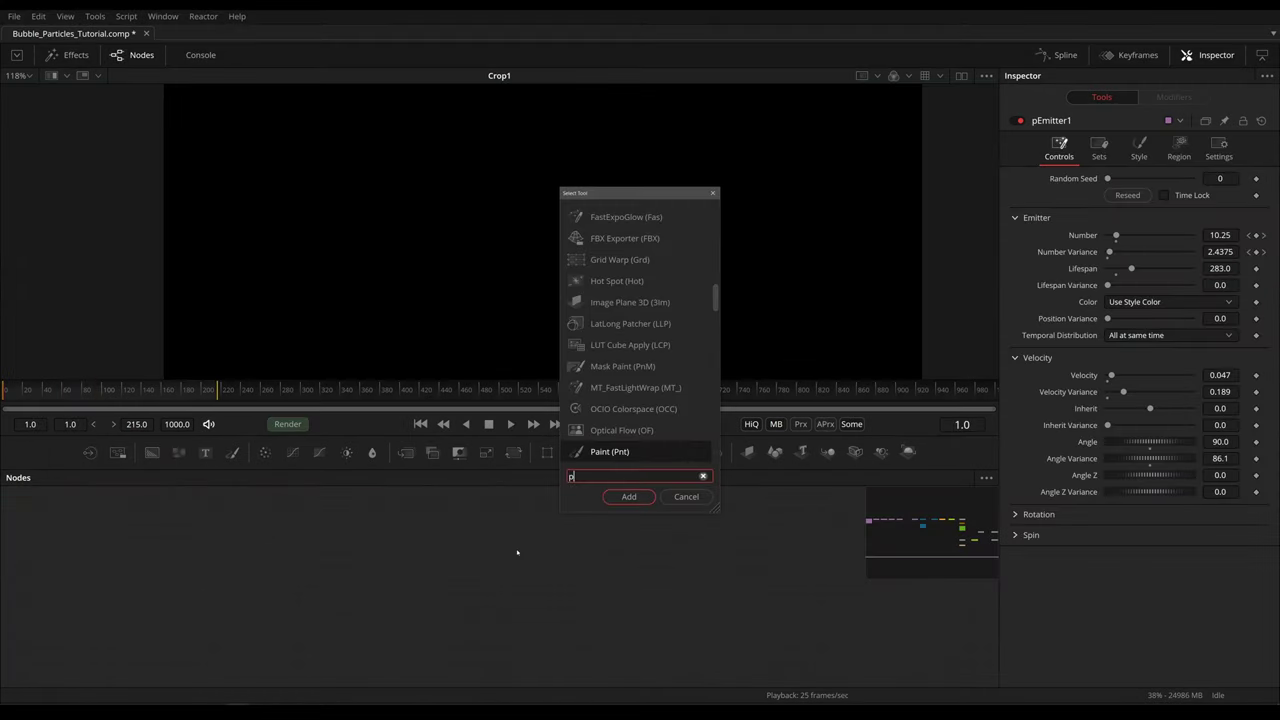
{"action": "type", "text": "em"}
{"action": "key", "text": "Return"}
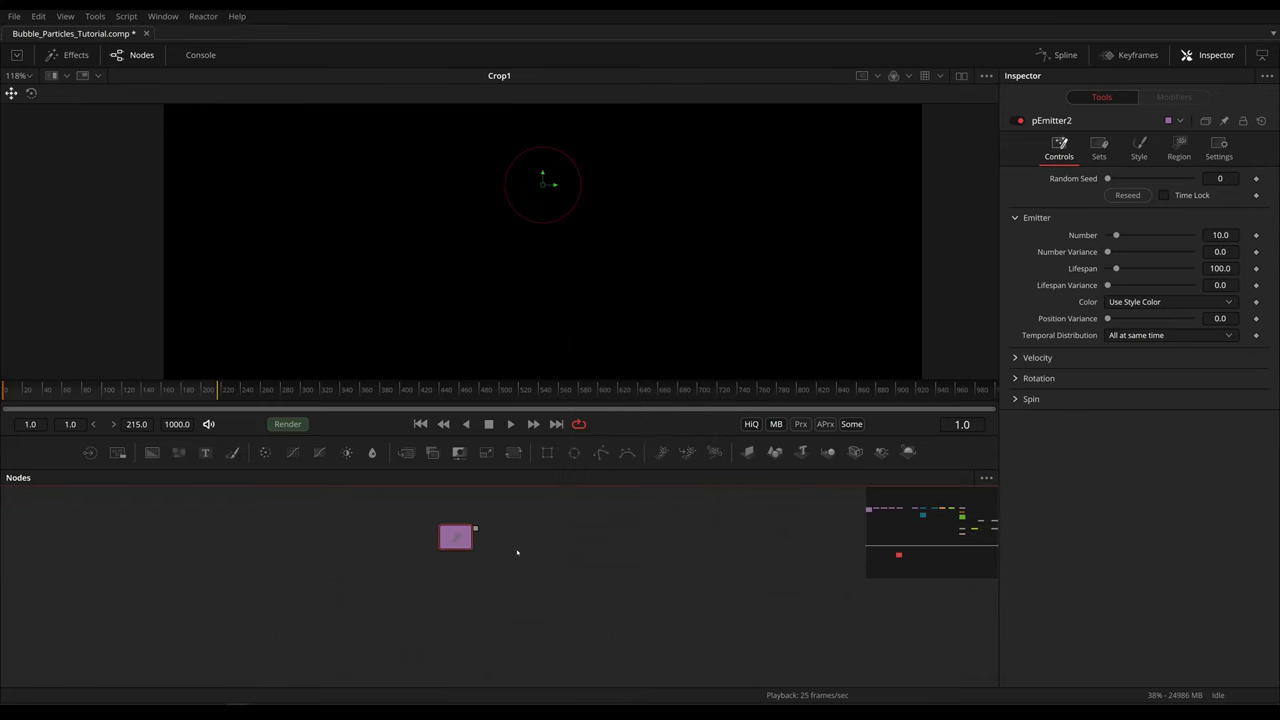
{"action": "key", "text": "shift+space"}
{"action": "type", "text": "pre"}
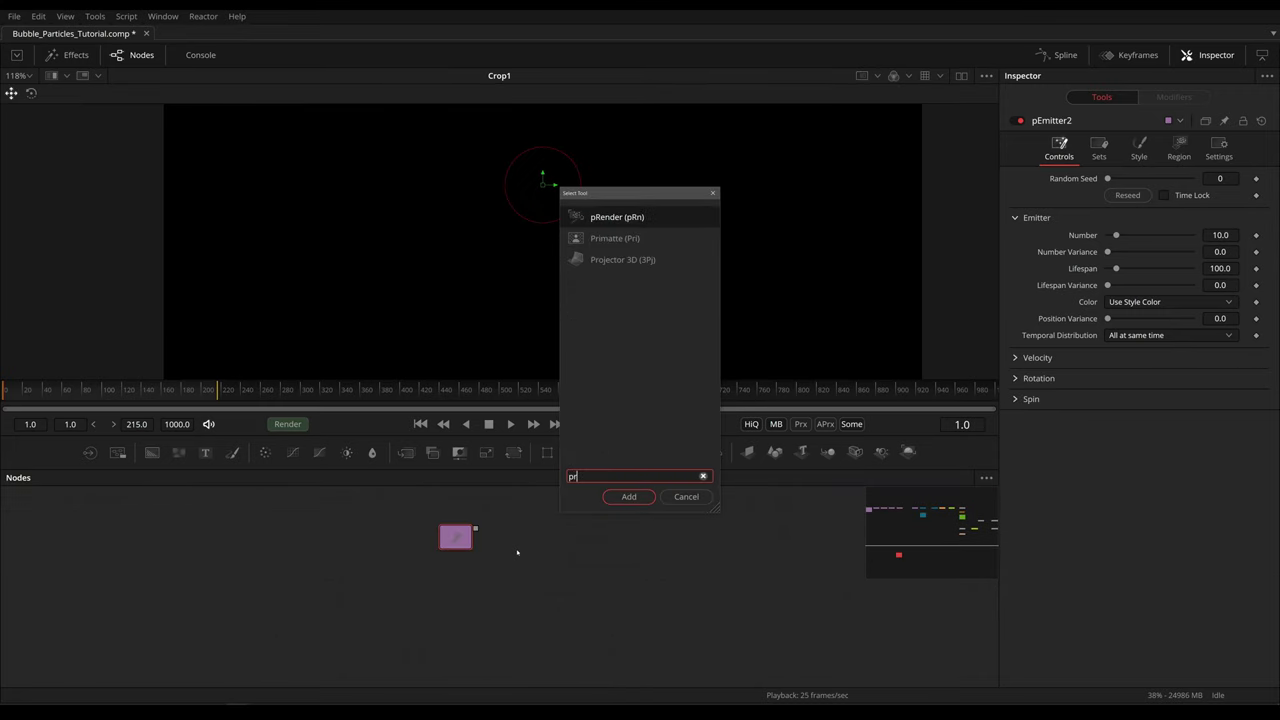
{"action": "key", "text": "Return"}
{"action": "left_click_drag", "start_coordinate": [498, 528], "coordinate": [621, 595]}
{"action": "scroll", "coordinate": [654, 530], "scroll_direction": "up", "scroll_amount": 1}
{"action": "scroll", "coordinate": [623, 540], "scroll_direction": "up", "scroll_amount": 2}
{"action": "left_click_drag", "start_coordinate": [623, 540], "coordinate": [660, 522]}
- Set the emitter's region to Line with a Start X Offset of about -0.188 and play the emission
{"action": "left_click", "coordinate": [374, 590]}
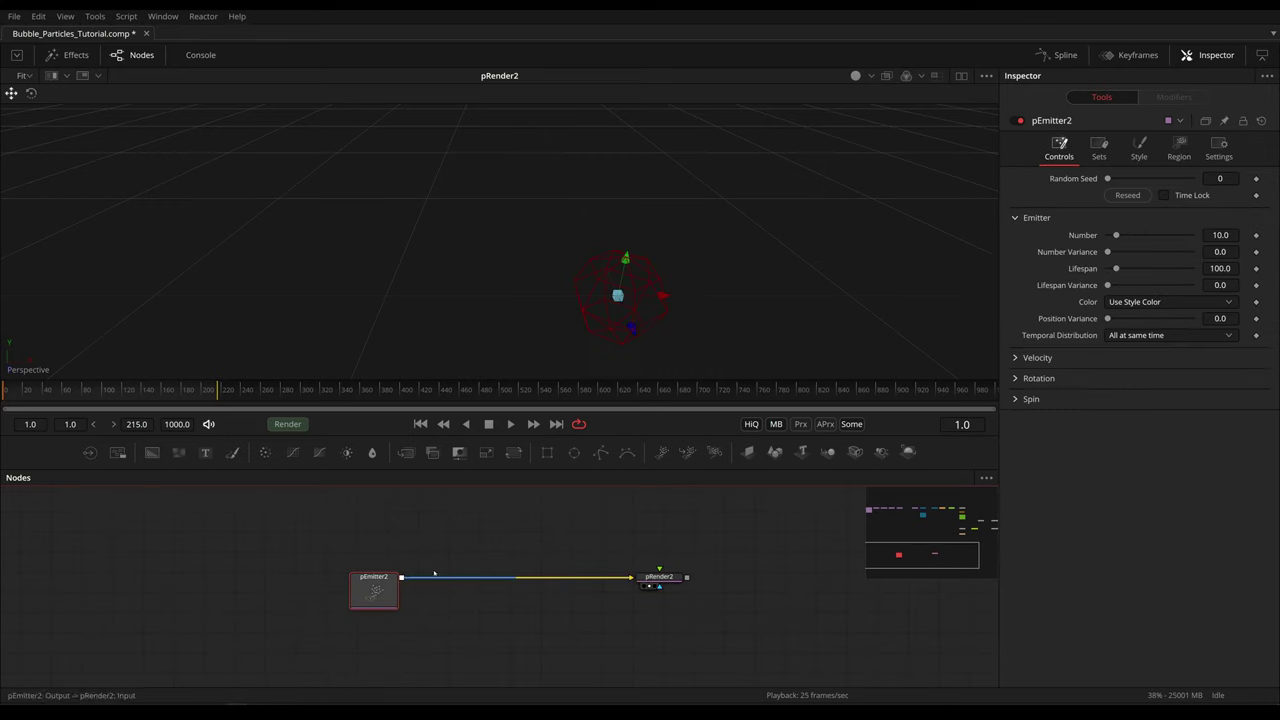
{"action": "left_click", "coordinate": [1179, 147]}
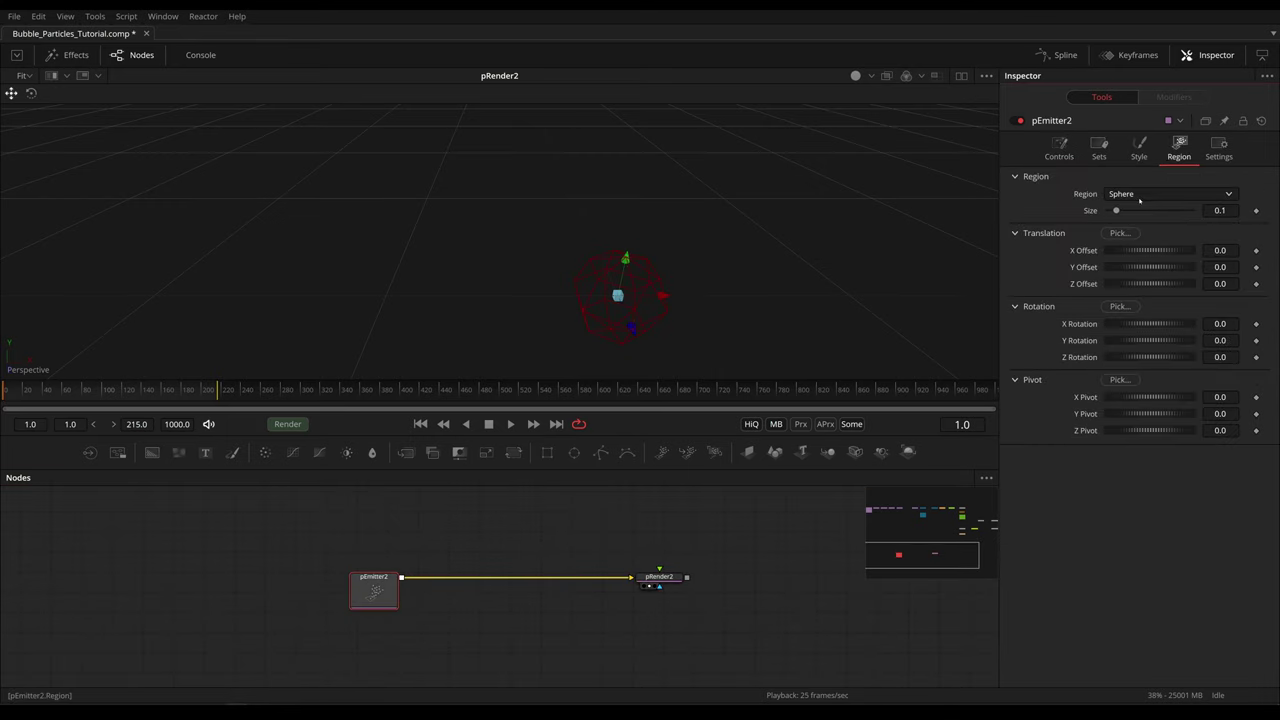
{"action": "left_click", "coordinate": [1153, 195]}
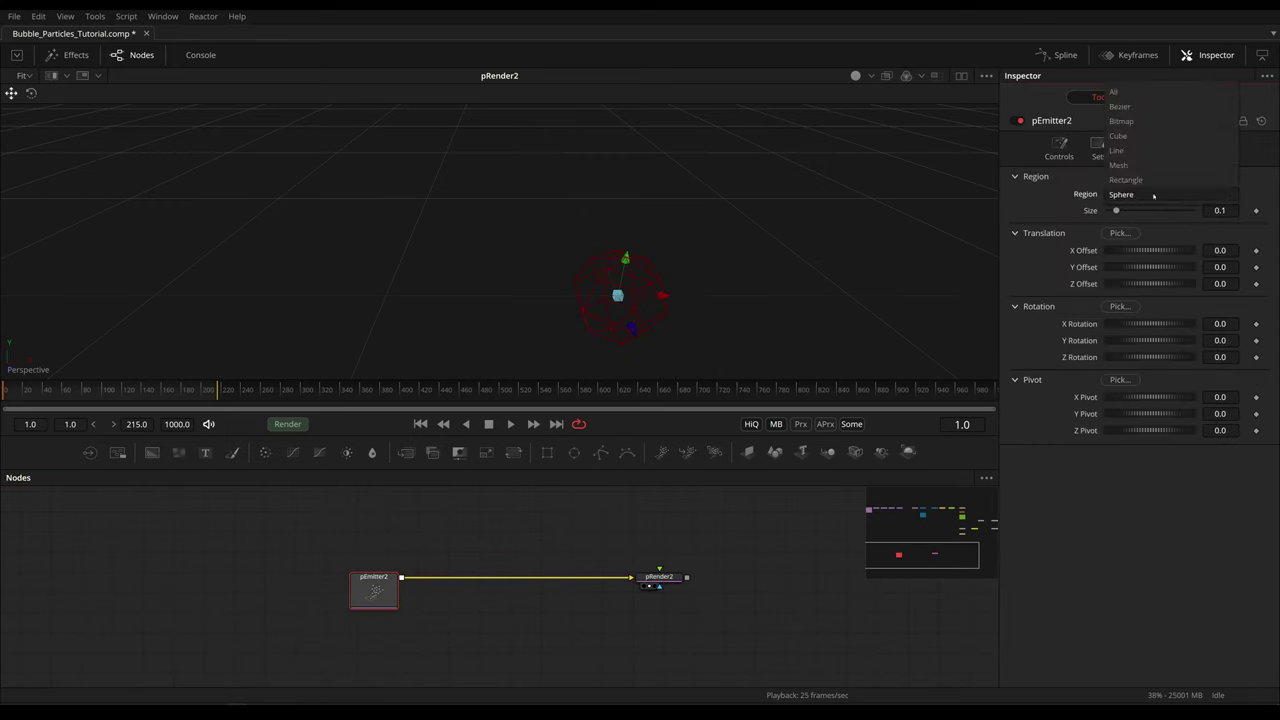
{"action": "left_click", "coordinate": [1120, 150]}
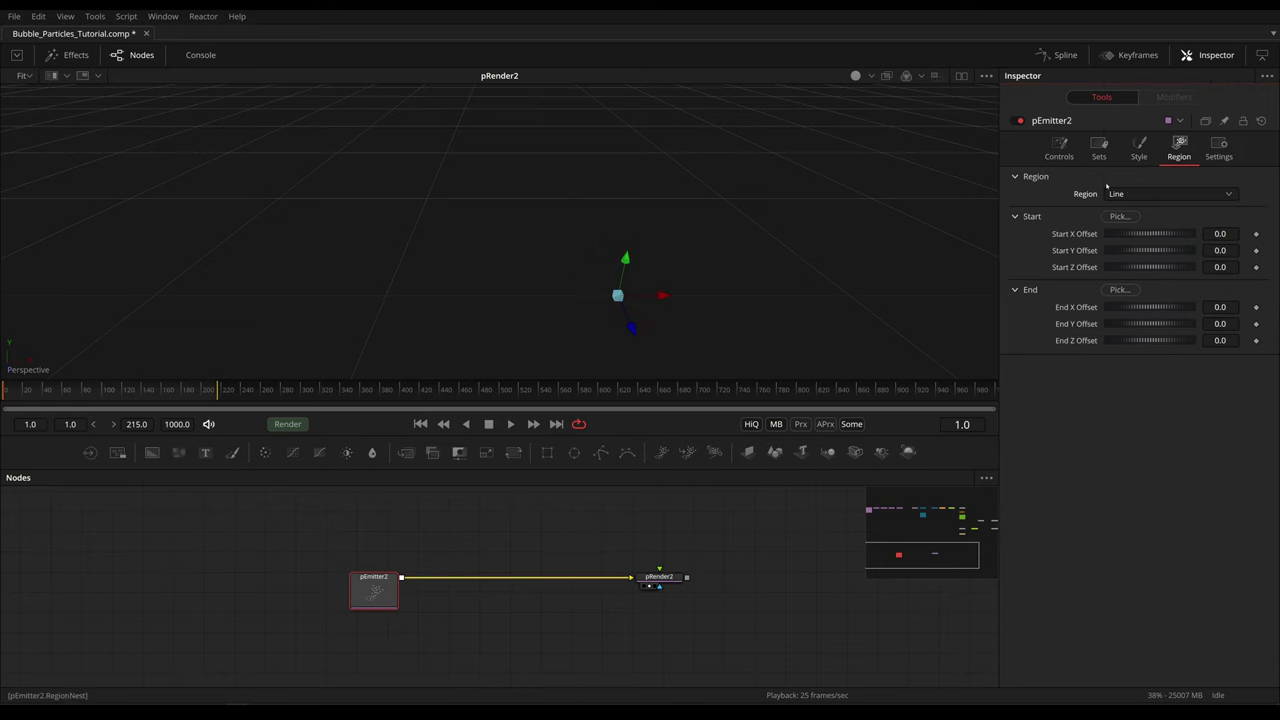
{"action": "left_click_drag", "start_coordinate": [1152, 234], "coordinate": [1150, 241]}
{"action": "left_click", "coordinate": [530, 558]}
{"action": "key", "text": "space"}
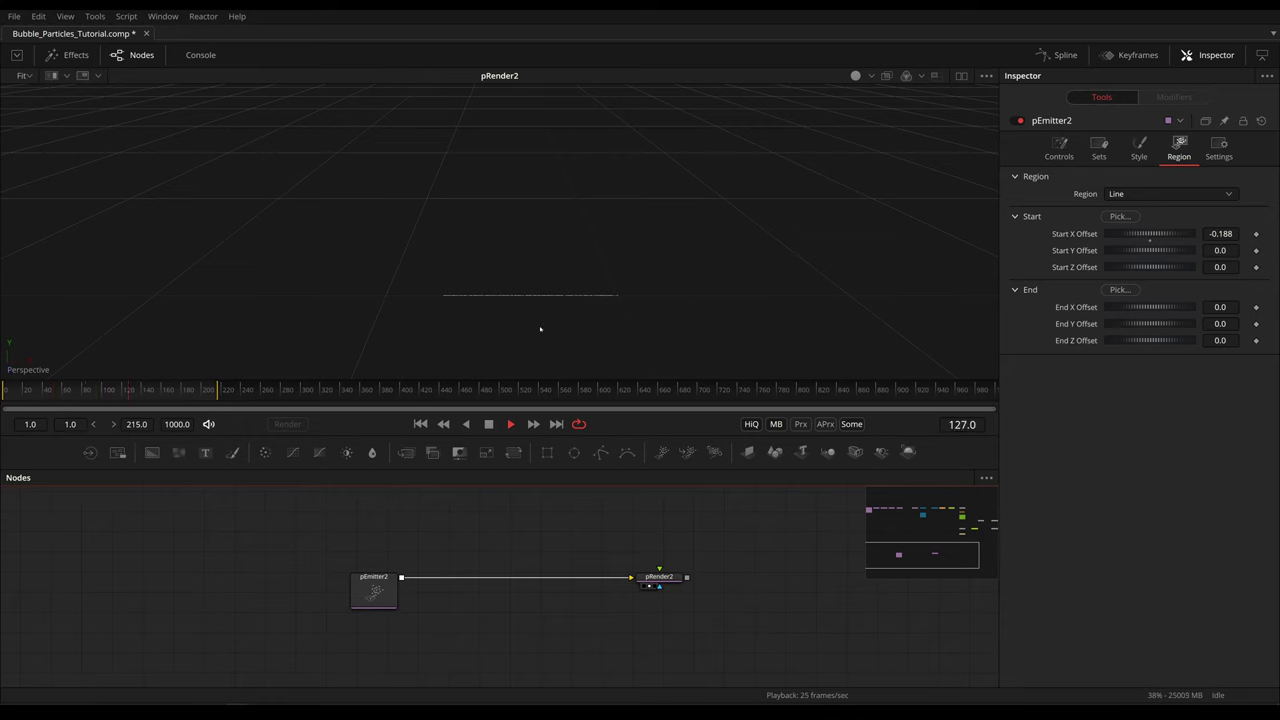
{"action": "left_click", "coordinate": [421, 424]}
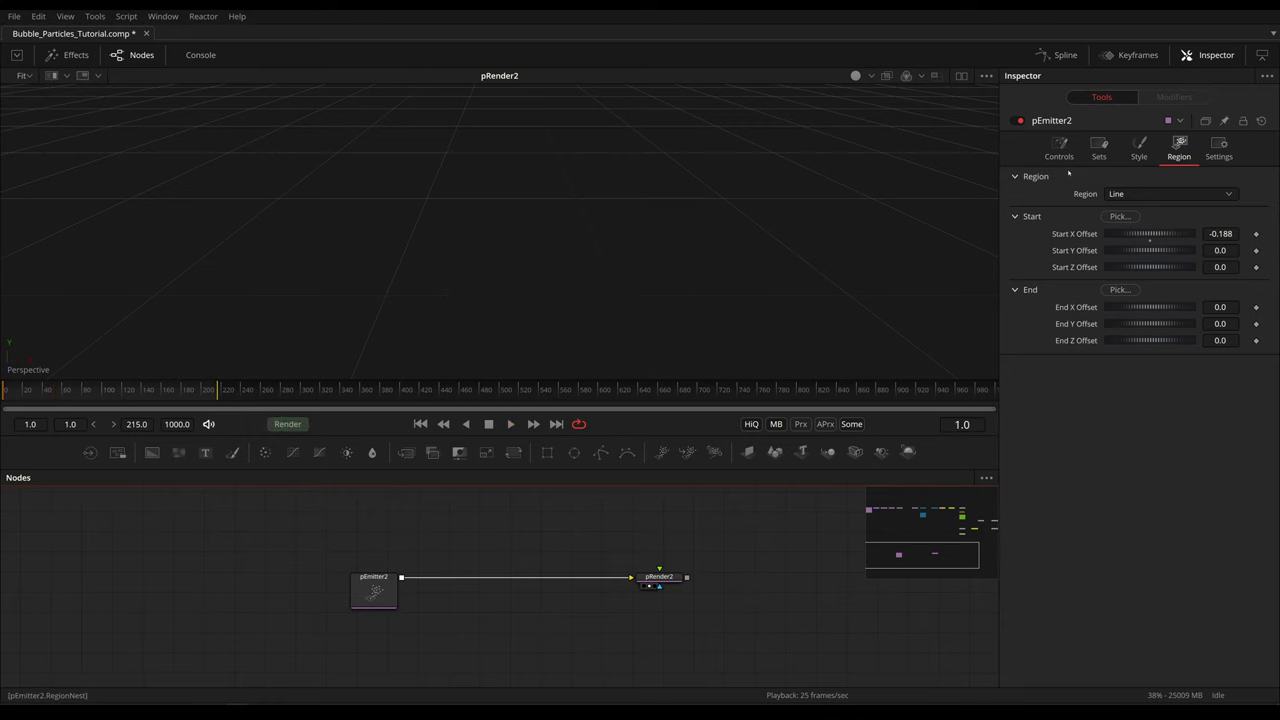
- Change the emitter's particle style to NGon using the solid white circle type
{"action": "left_click", "coordinate": [1139, 149]}
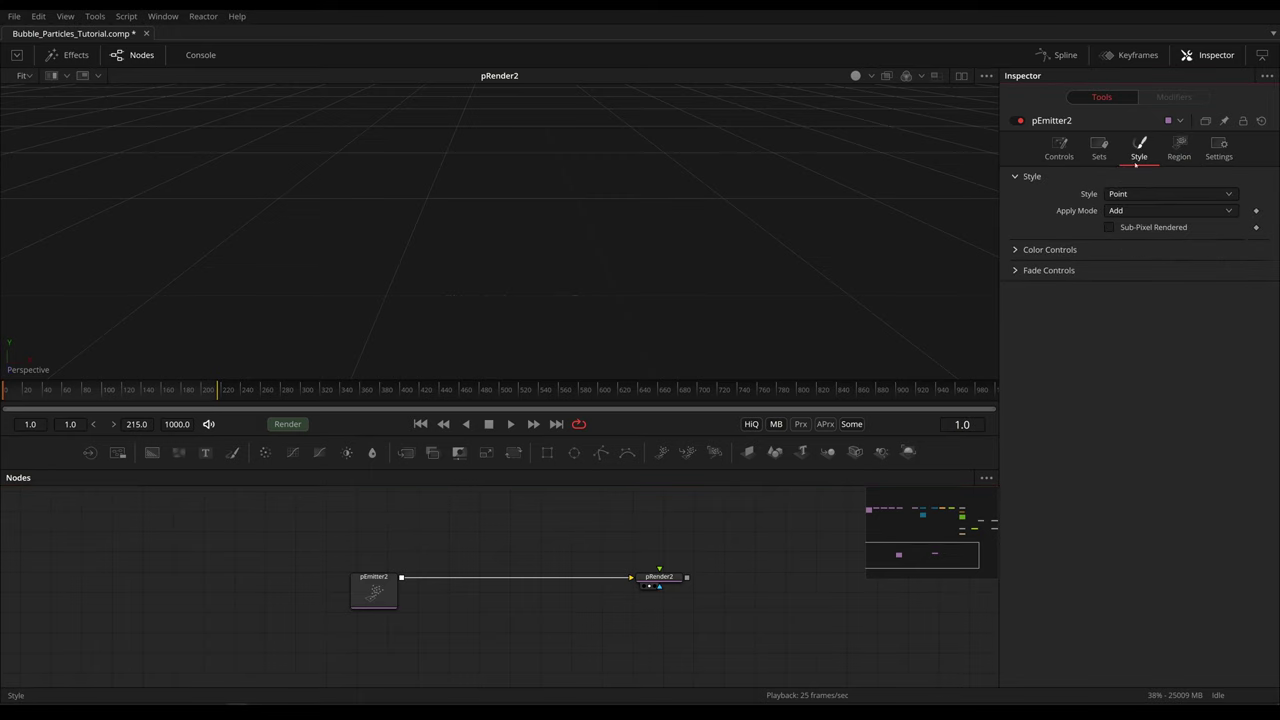
{"action": "left_click", "coordinate": [1150, 194]}
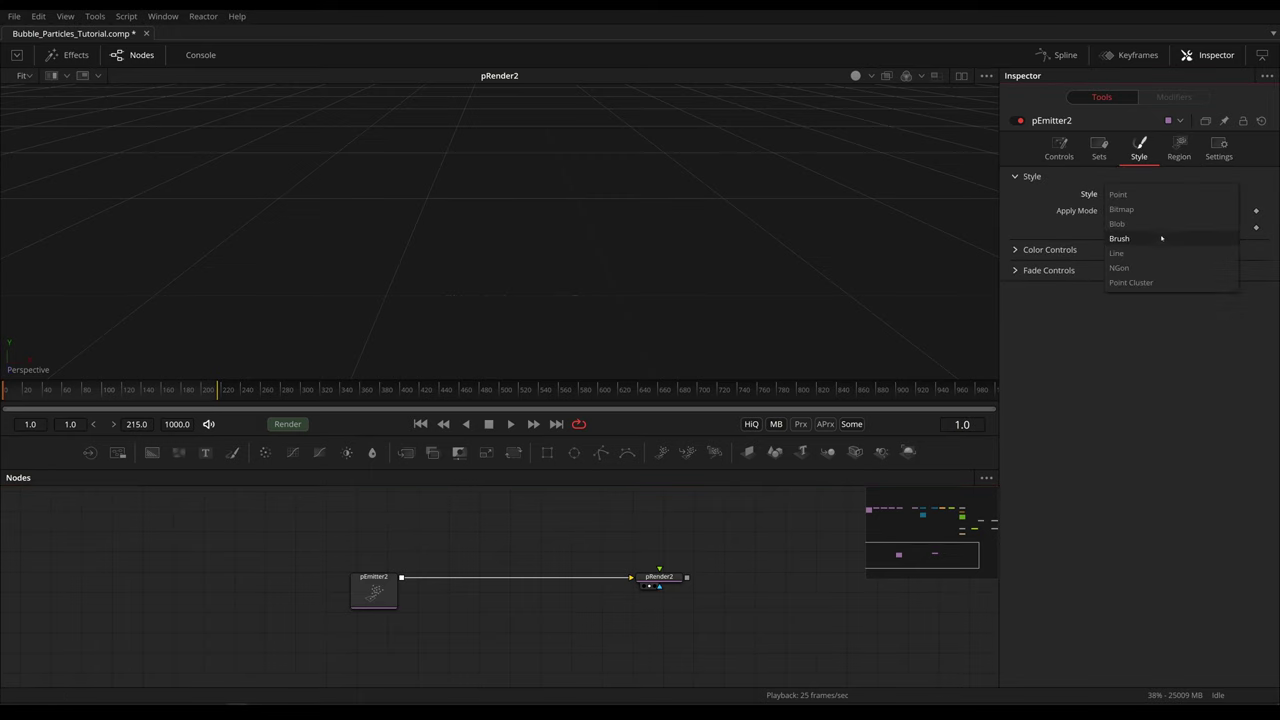
{"action": "left_click", "coordinate": [1120, 268]}
{"action": "left_click", "coordinate": [1222, 211]}
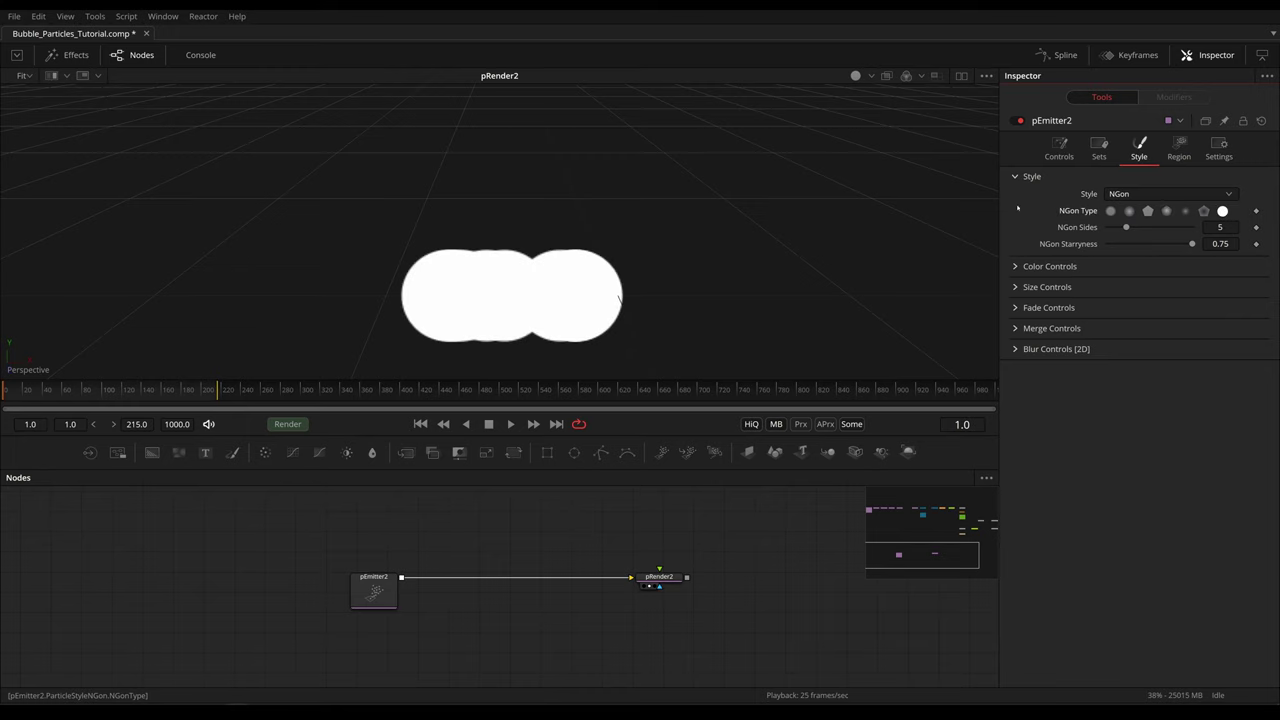
- Reduce the particle size to about 0.0037 and set the size variance to about 0.0072
{"action": "left_click", "coordinate": [1020, 287]}
{"action": "left_click_drag", "start_coordinate": [1124, 304], "coordinate": [1108, 309]}
{"action": "left_click_drag", "start_coordinate": [1107, 321], "coordinate": [1109, 304]}
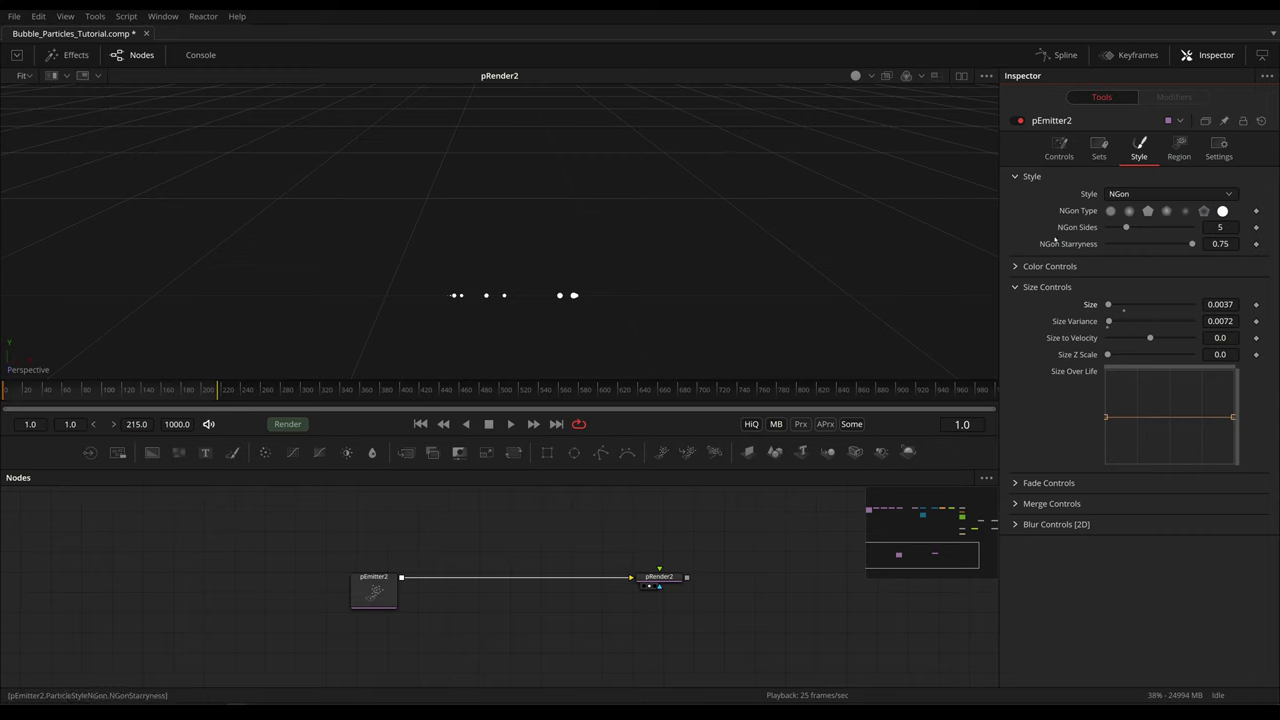
- Set the emitter's velocity to about 0.173, play the animation and return to the first frame
{"action": "left_click", "coordinate": [1059, 150]}
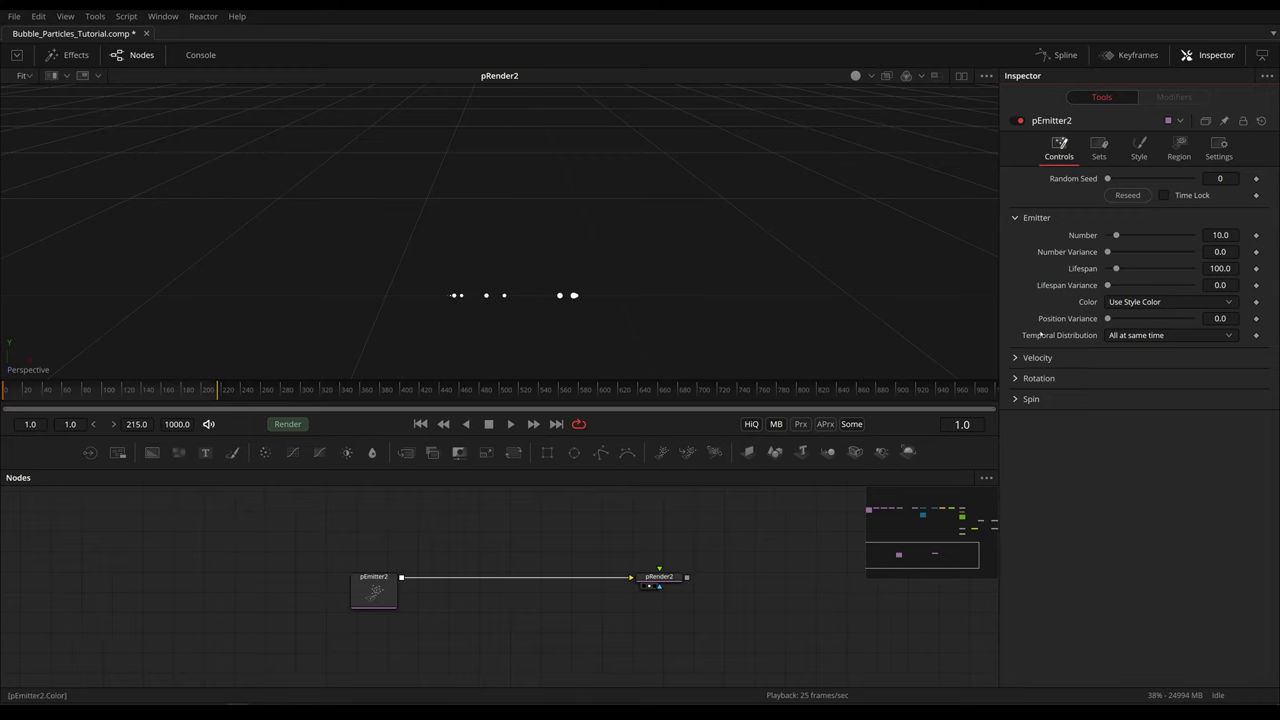
{"action": "left_click", "coordinate": [1016, 357]}
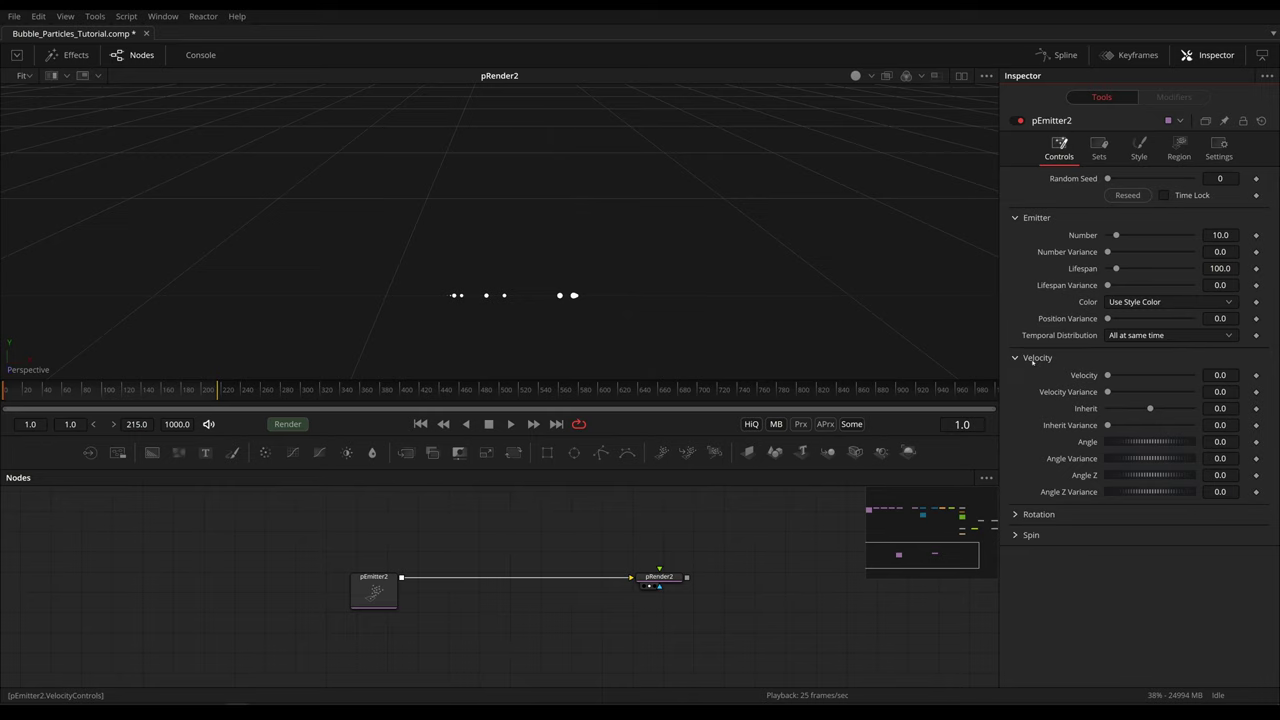
{"action": "left_click_drag", "start_coordinate": [1107, 375], "coordinate": [1122, 375]}
{"action": "key", "text": "space"}
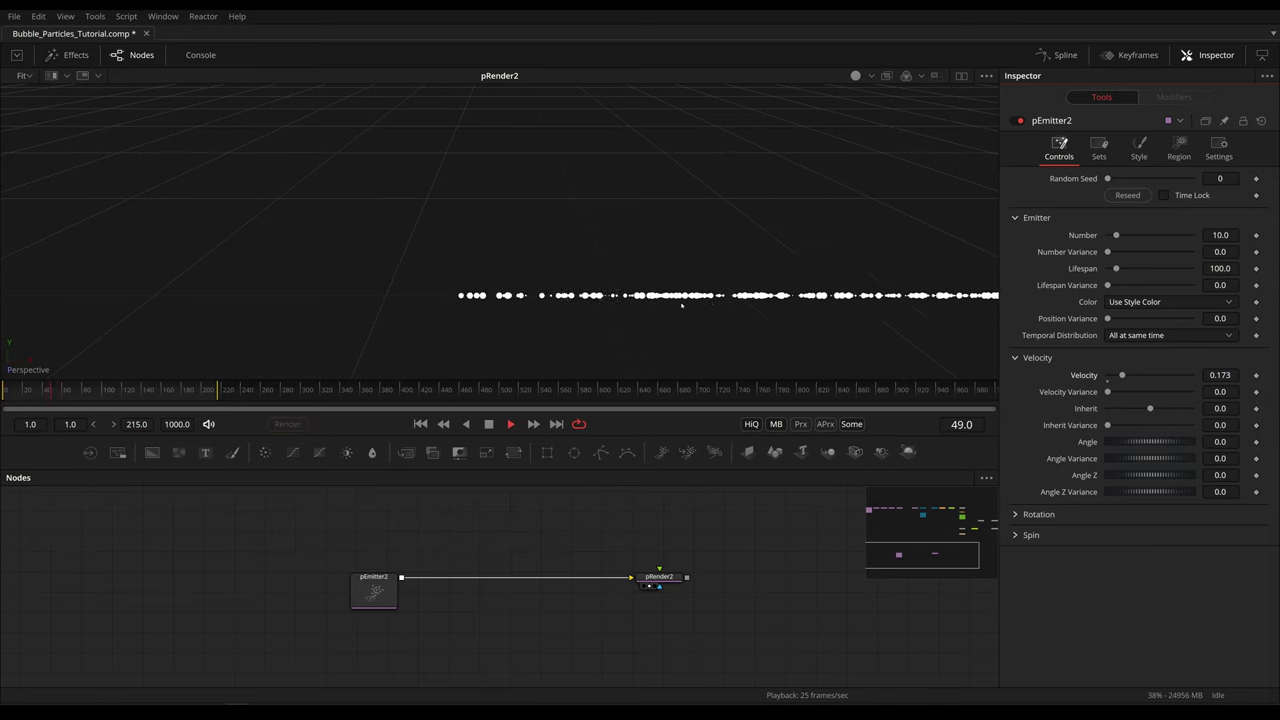
{"action": "left_click", "coordinate": [420, 424]}
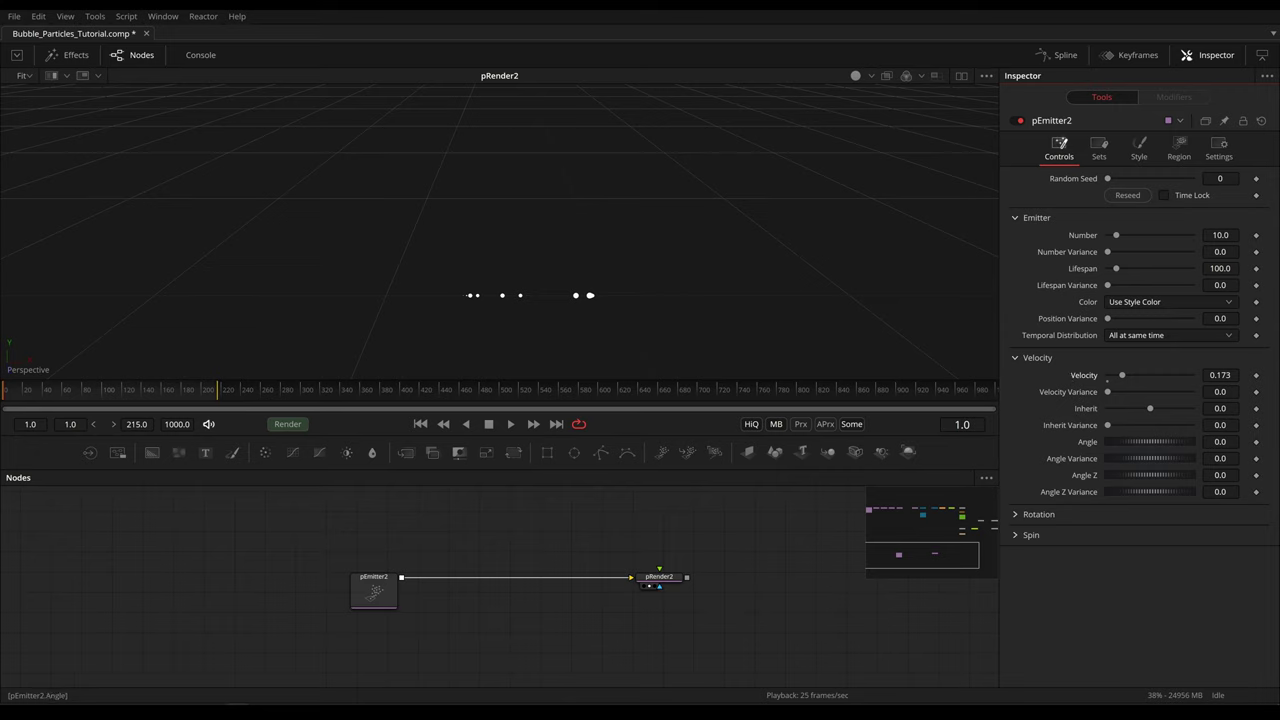
- Set the velocity angle to 90 and play the particles' motion
{"action": "left_click", "coordinate": [1220, 441]}
{"action": "type", "text": "90"}
{"action": "key", "text": "Return"}
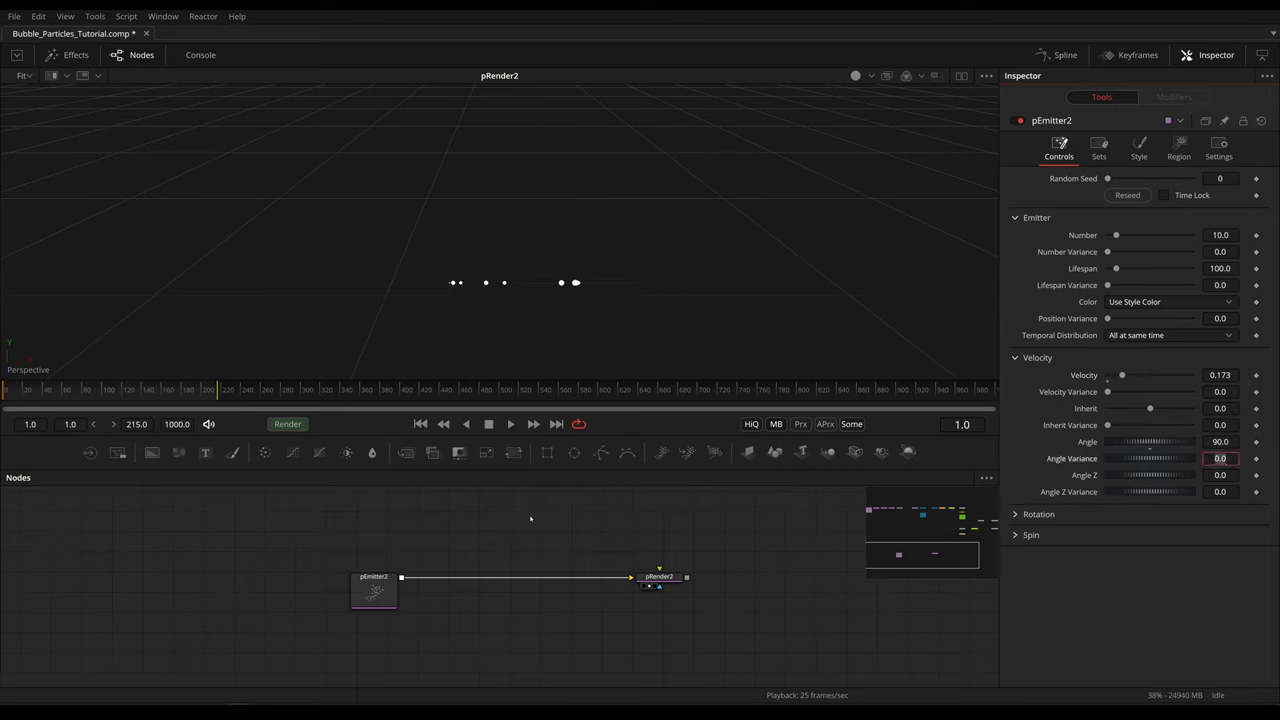
{"action": "left_click", "coordinate": [529, 517]}
{"action": "key", "text": "space"}
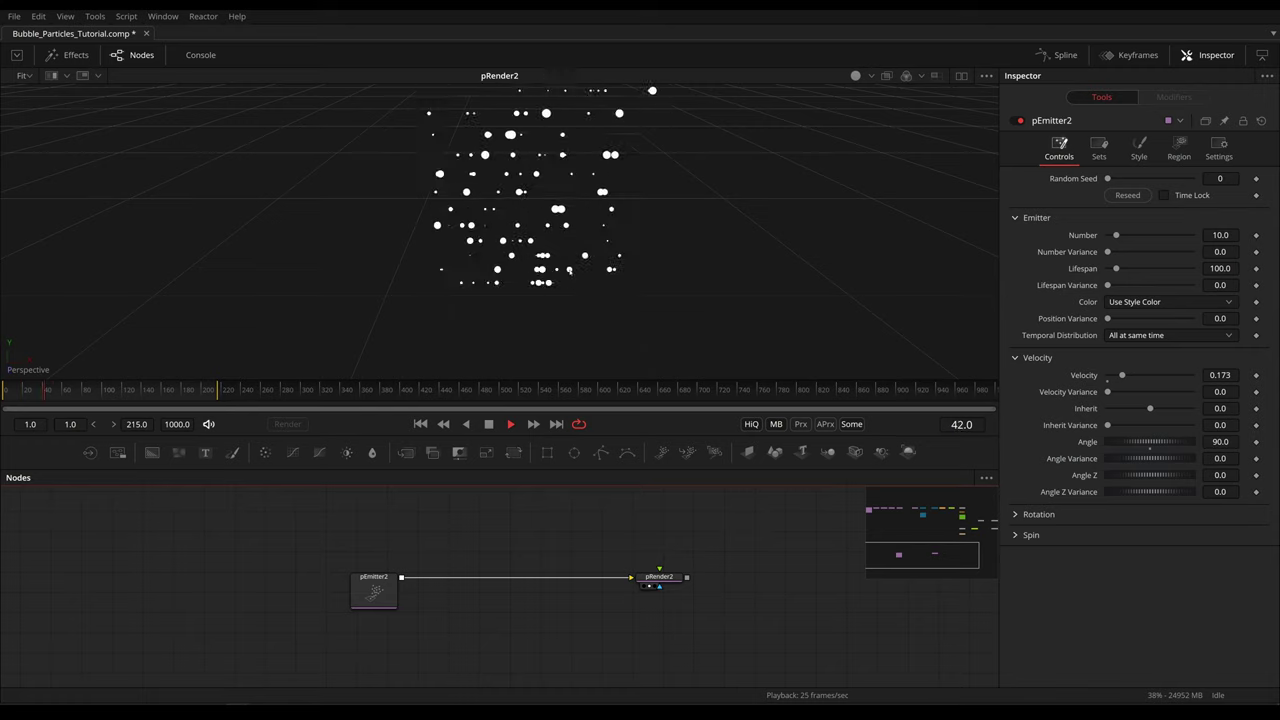
{"action": "key", "text": "space"}
{"action": "left_click_drag", "start_coordinate": [528, 197], "coordinate": [550, 302]}
{"action": "scroll", "coordinate": [549, 303], "scroll_direction": "down", "scroll_amount": 5}
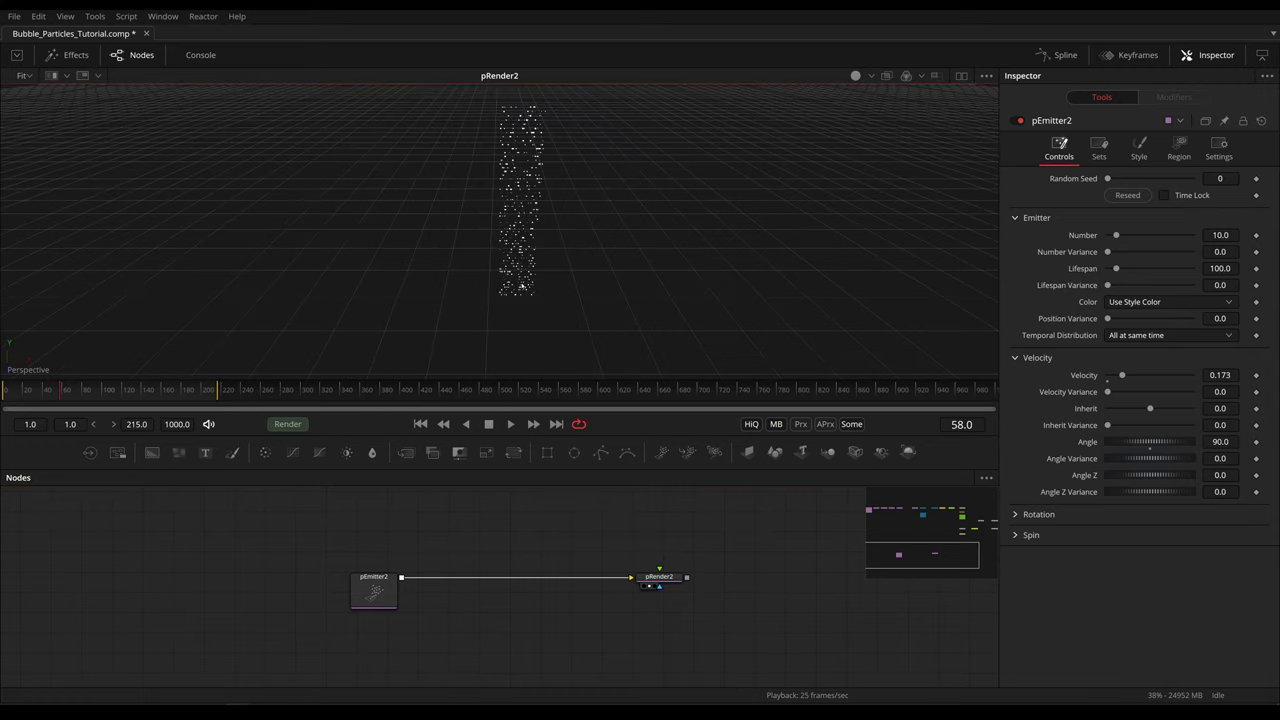
{"action": "scroll", "coordinate": [522, 298], "scroll_direction": "up", "scroll_amount": 2}
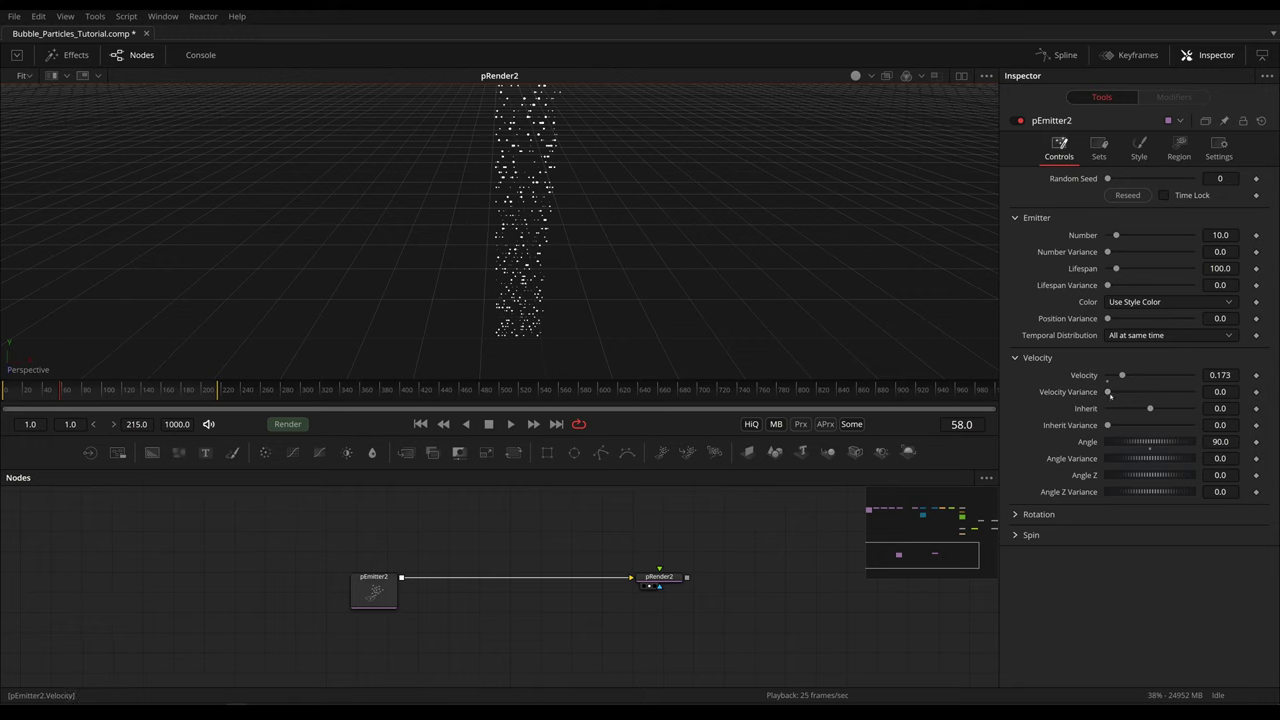
- Set the velocity to about 0.087 and velocity variance to about 0.213, play the result and return to the first frame
{"action": "left_click_drag", "start_coordinate": [1108, 392], "coordinate": [1125, 392]}
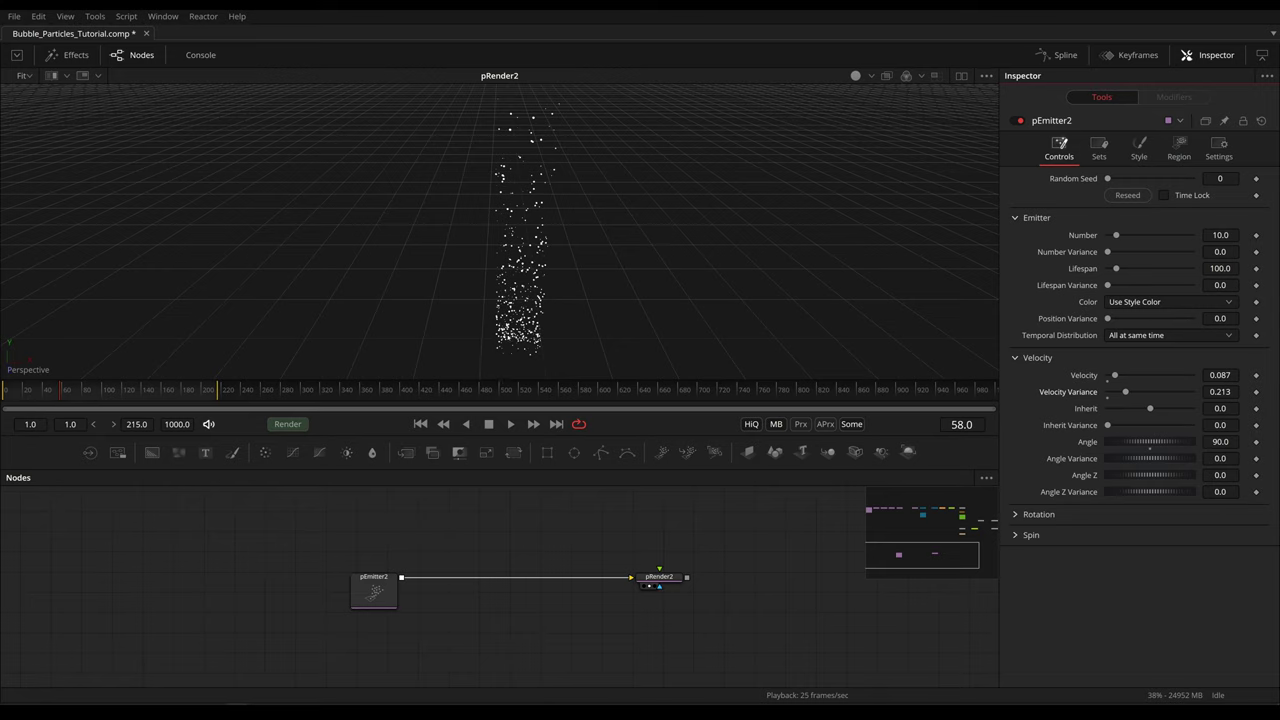
{"action": "key", "text": "space"}
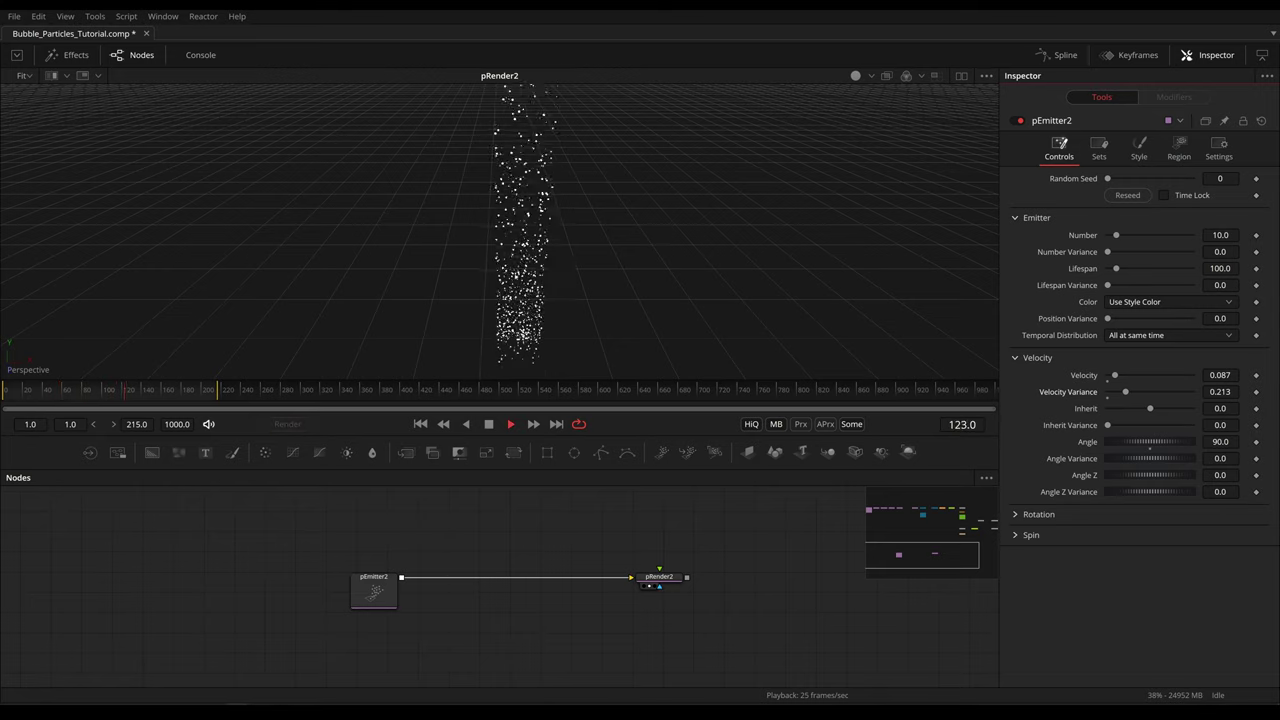
{"action": "key", "text": "space"}
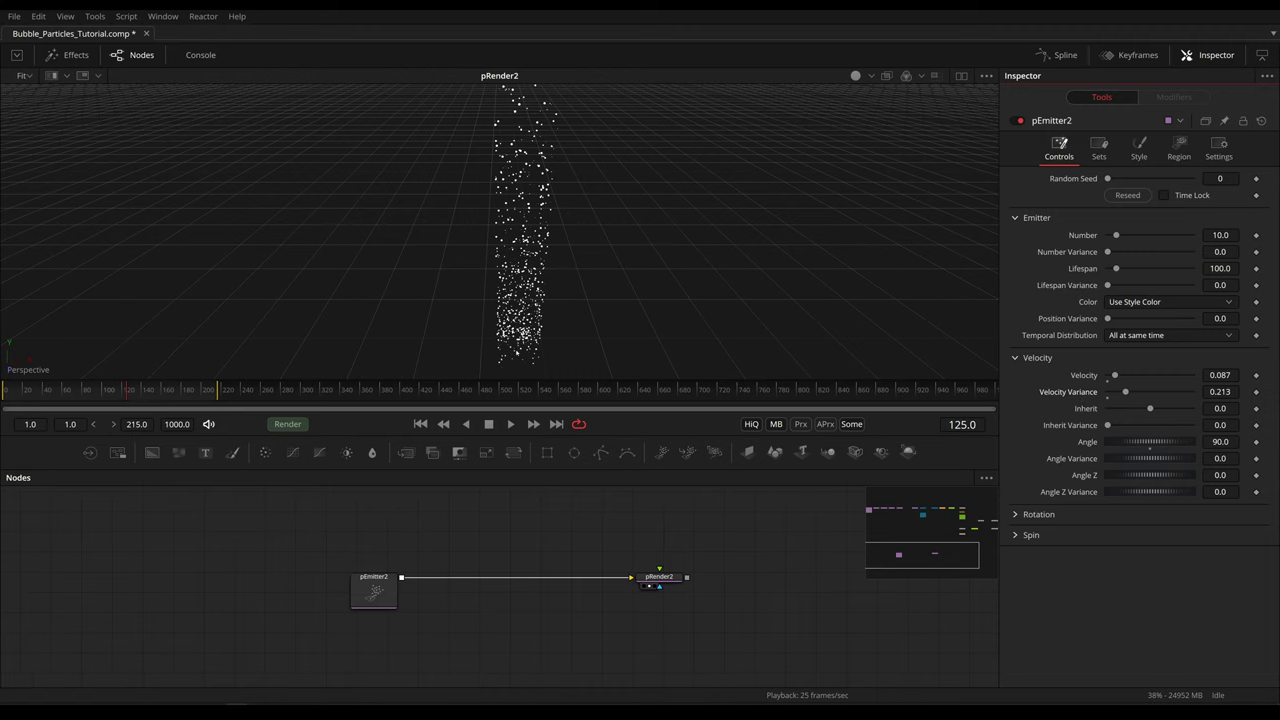
{"action": "key", "text": "space"}
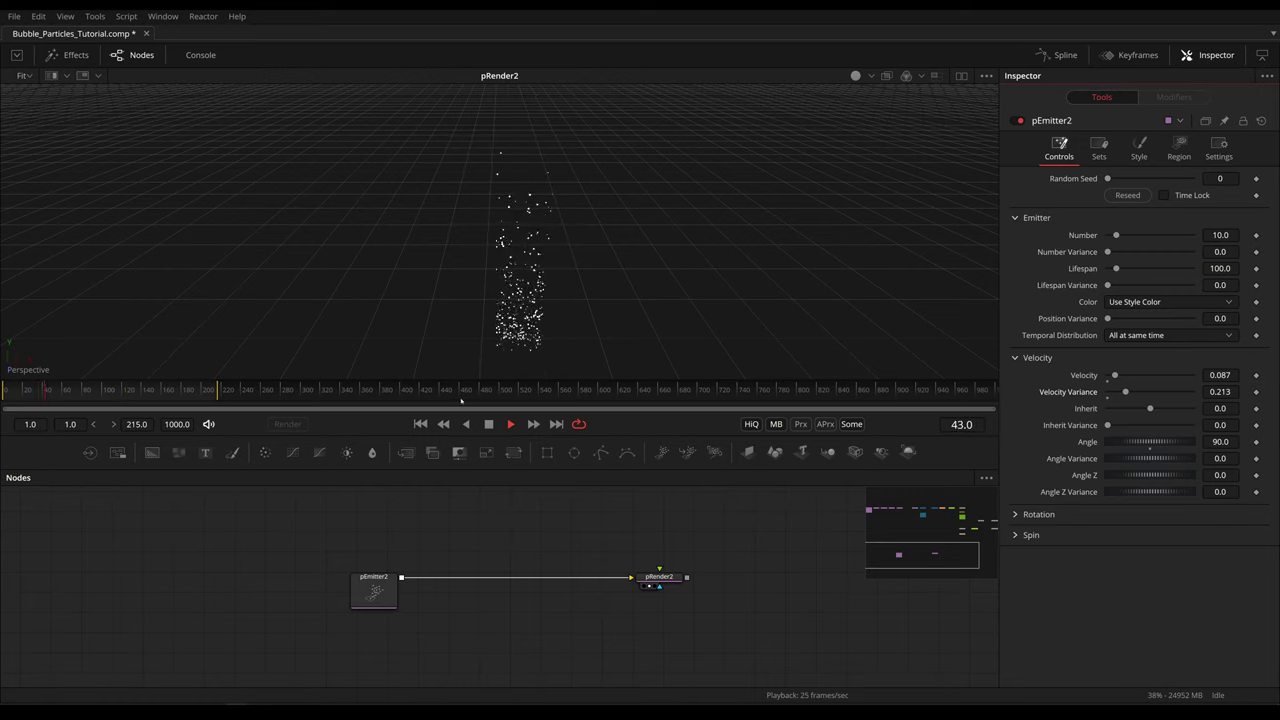
{"action": "key", "text": "space"}
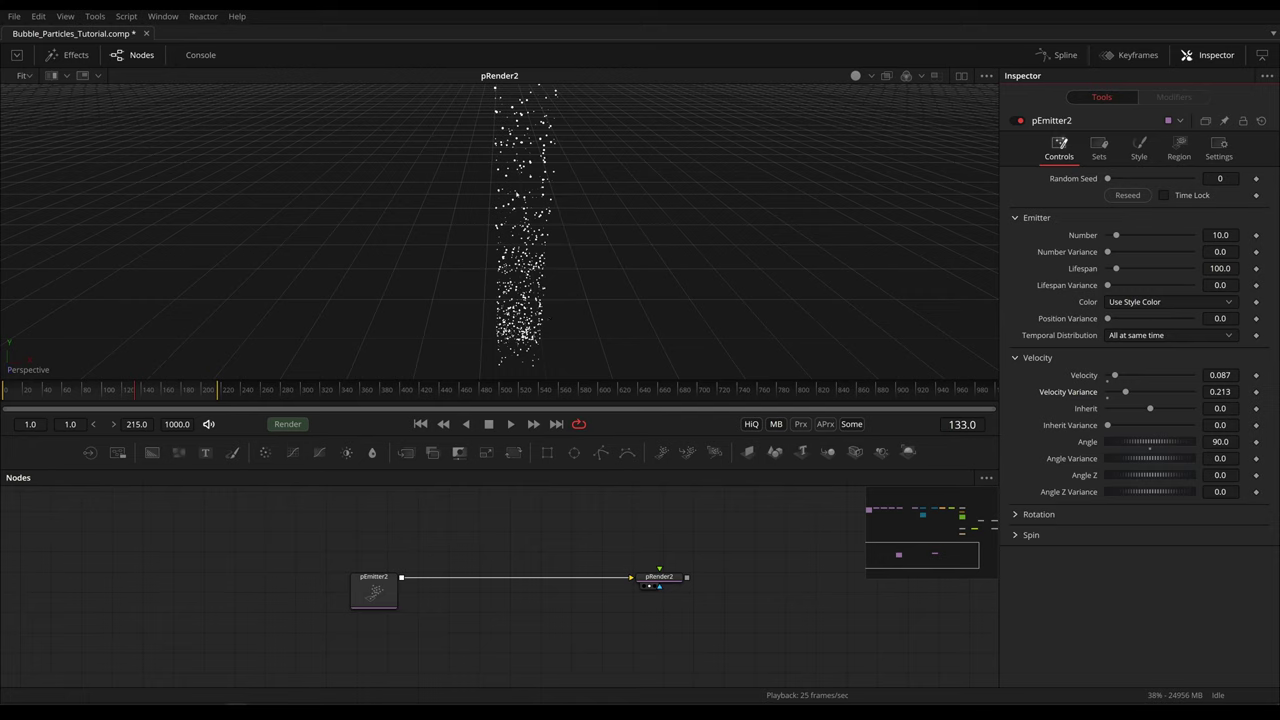
{"action": "left_click", "coordinate": [420, 424]}
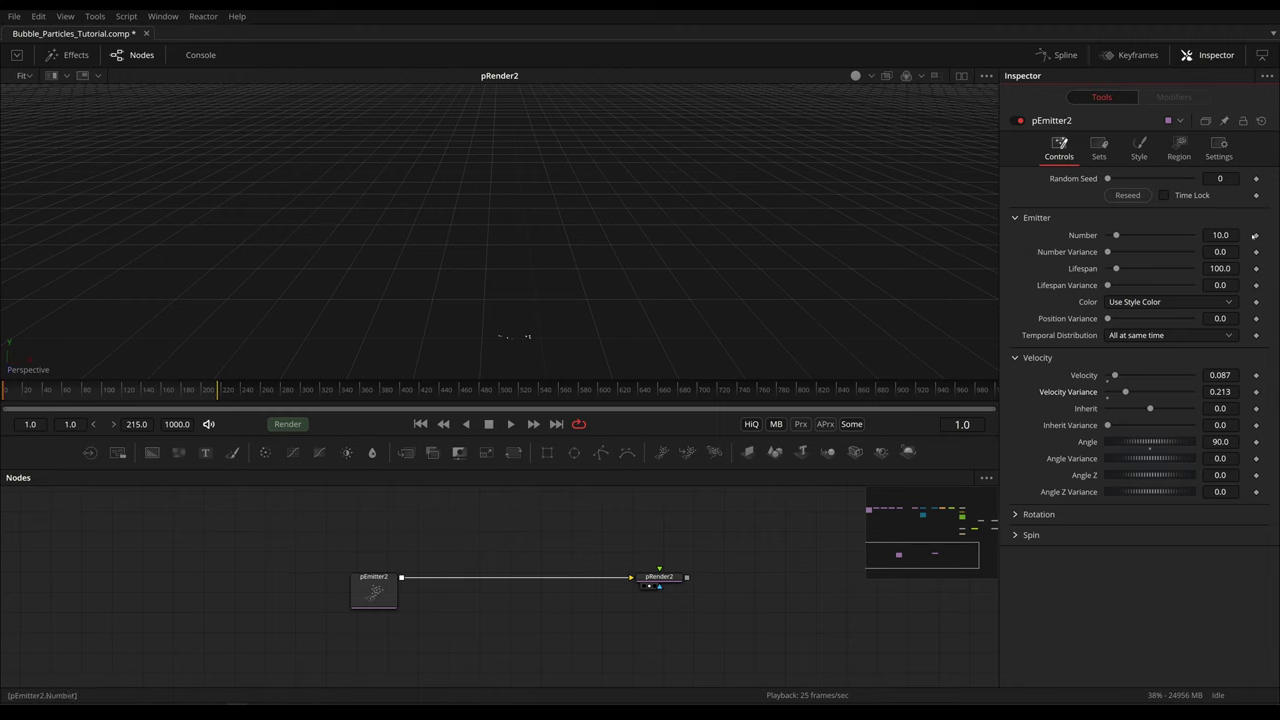
- Keyframe Number from 38.6 and Number Variance from 39.4 at frame 1 down to 0, and play the burst
{"action": "left_click_drag", "start_coordinate": [1107, 253], "coordinate": [1120, 253]}
{"action": "key", "text": "space"}
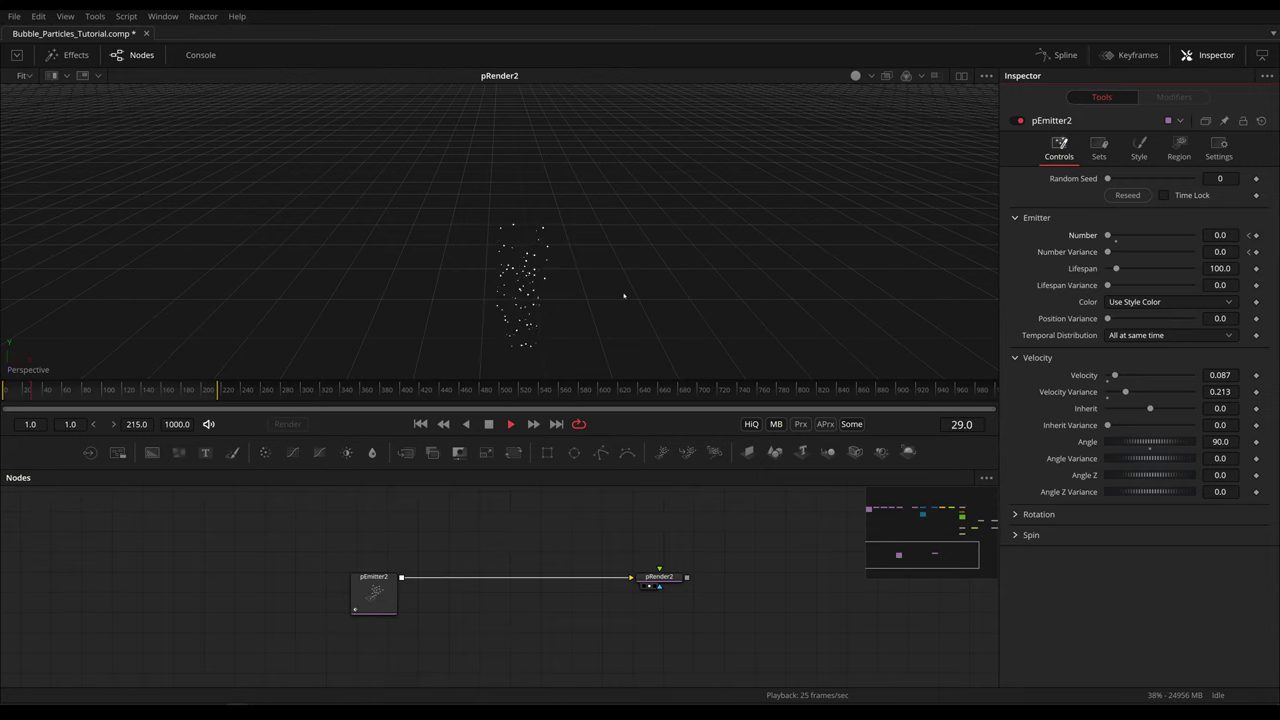
{"action": "left_click", "coordinate": [420, 424]}
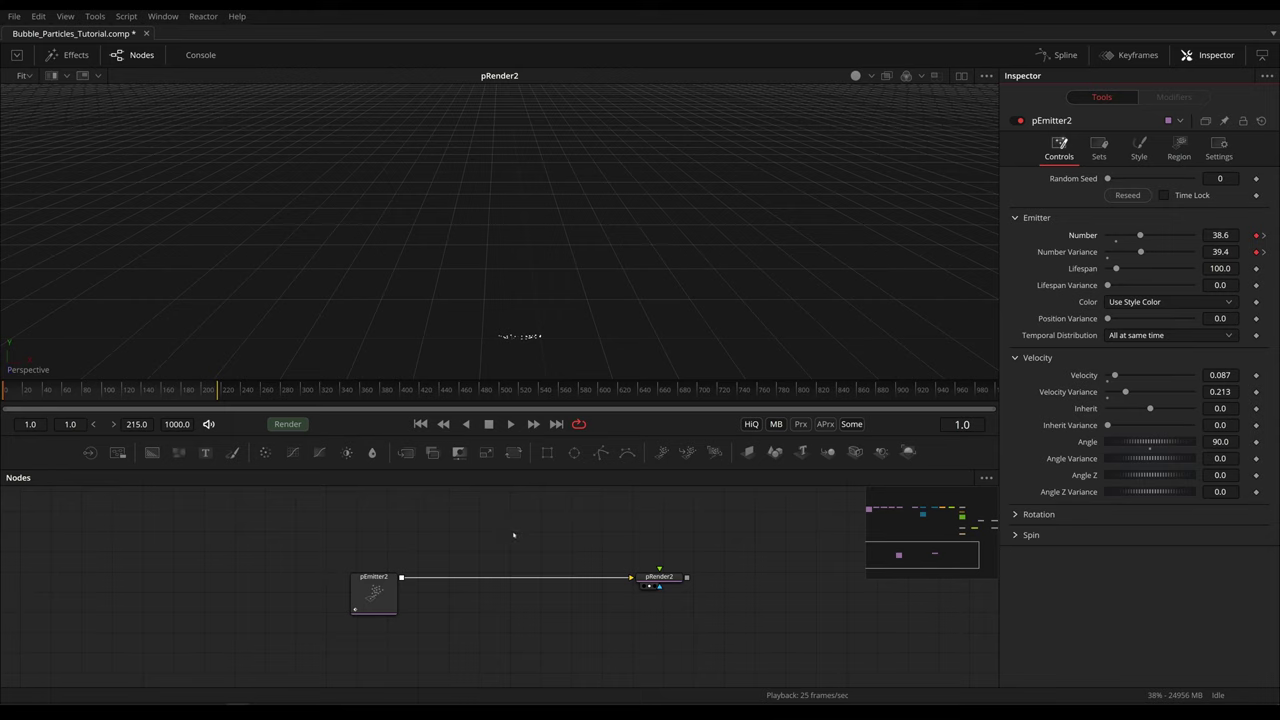
- Insert a pFriction node between the emitter and pRender, and play the slowed particles
{"action": "left_click", "coordinate": [374, 600]}
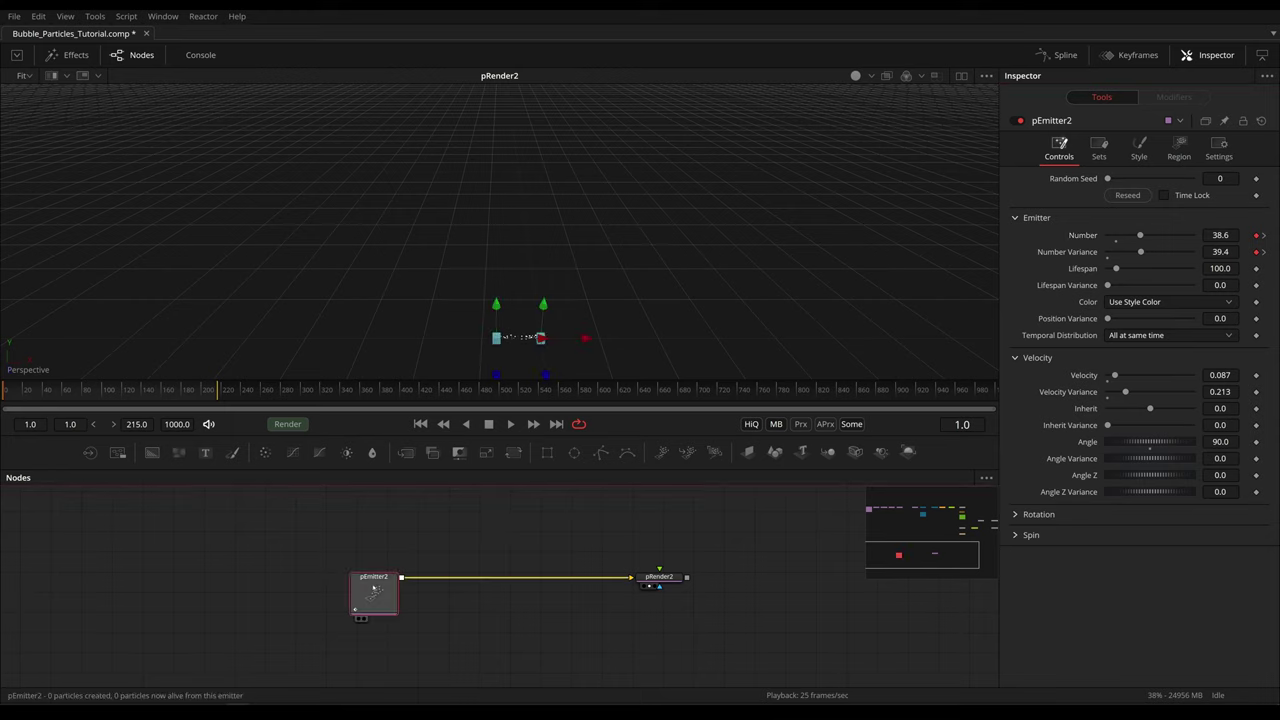
{"action": "key", "text": "shift+space"}
{"action": "type", "text": "pfri"}
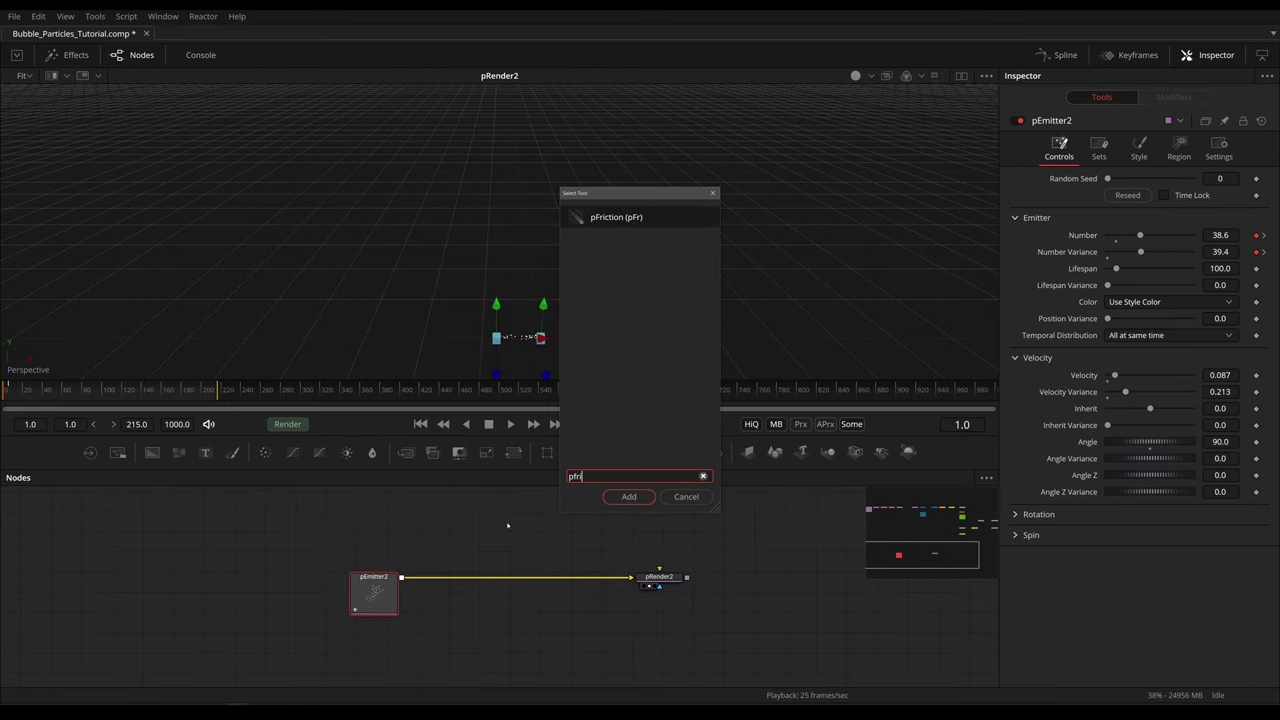
{"action": "key", "text": "Return"}
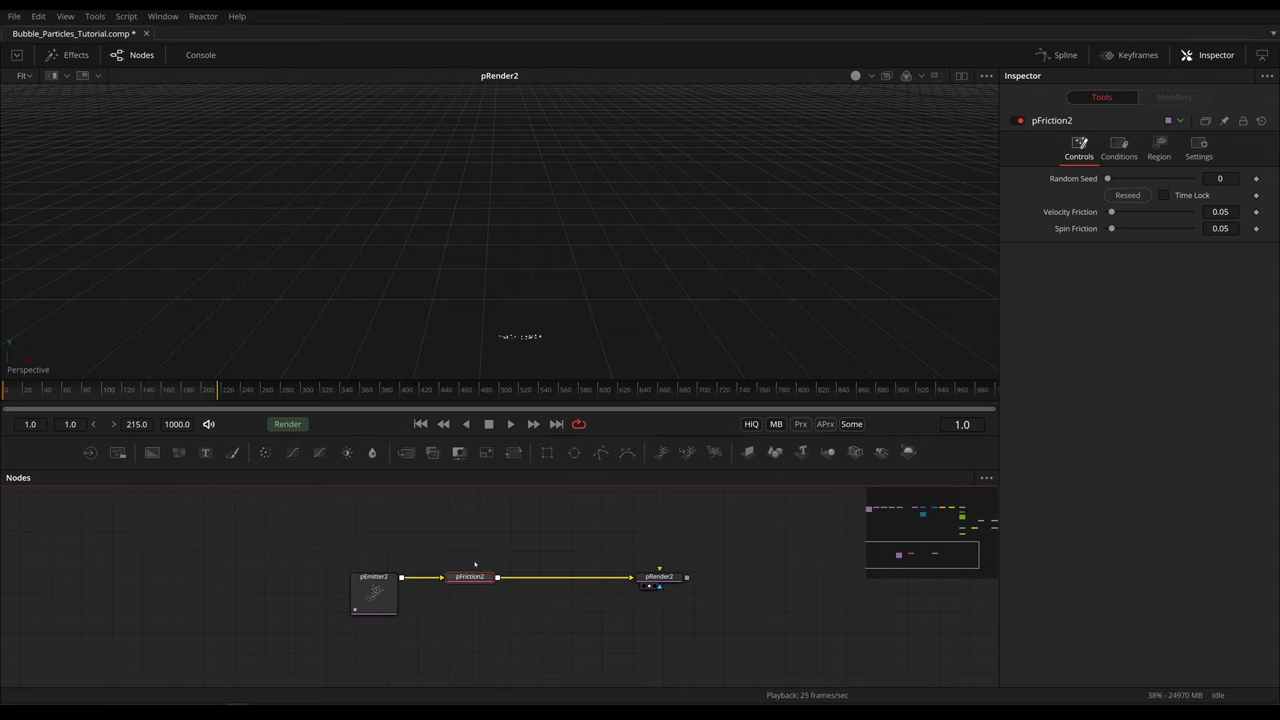
{"action": "key", "text": "space"}
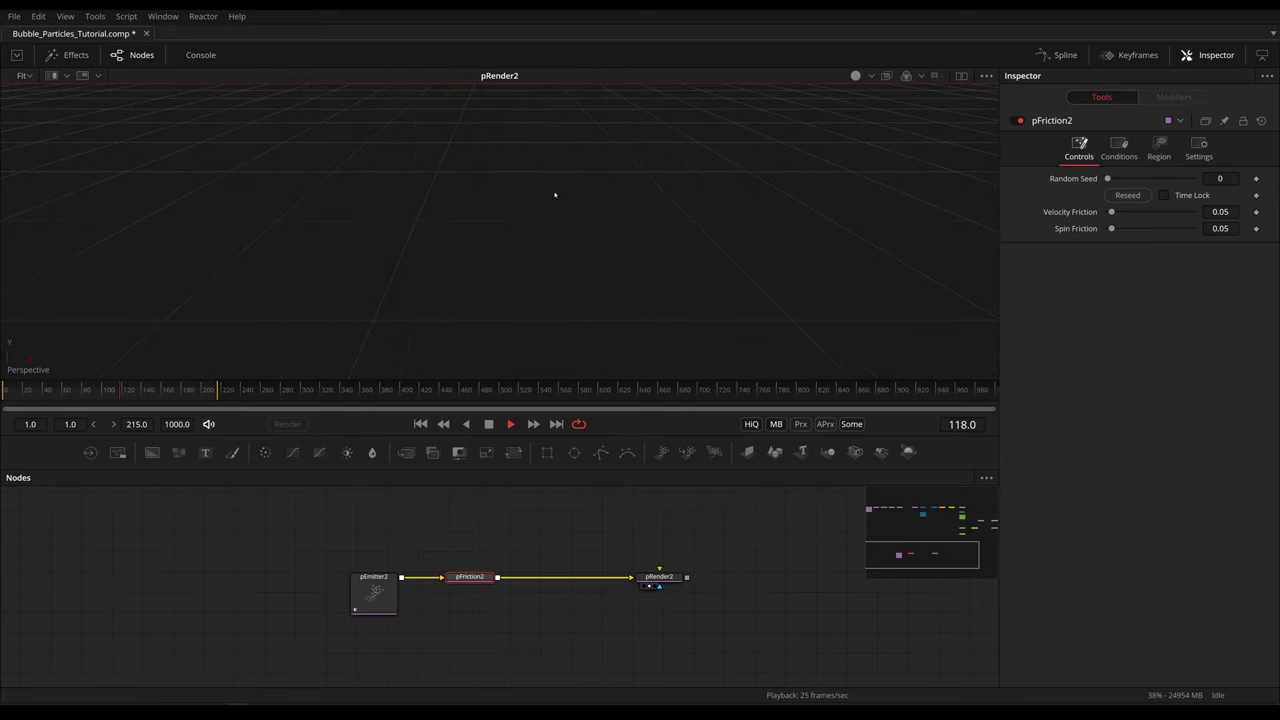
{"action": "key", "text": "space"}
{"action": "left_click", "coordinate": [420, 424]}
- Set the particle emitter's lifespan to 1000
{"action": "left_click", "coordinate": [373, 595]}
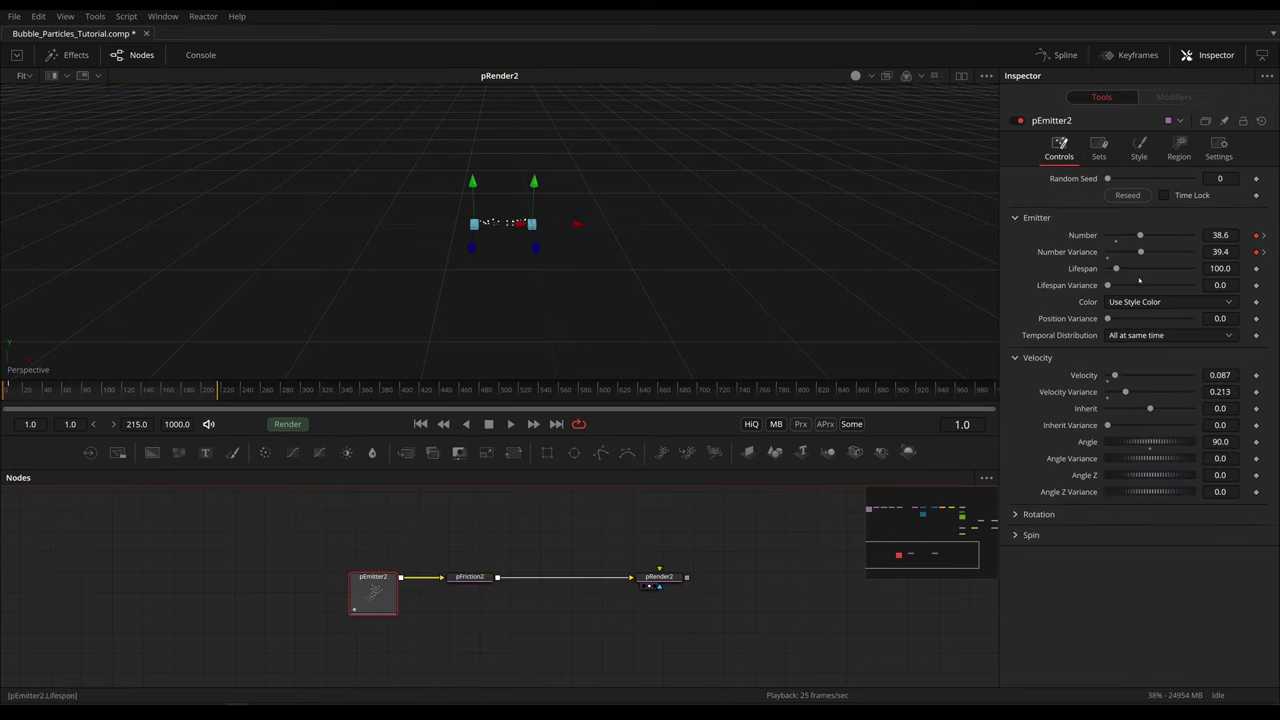
{"action": "left_click_drag", "start_coordinate": [1155, 270], "coordinate": [1200, 269]}
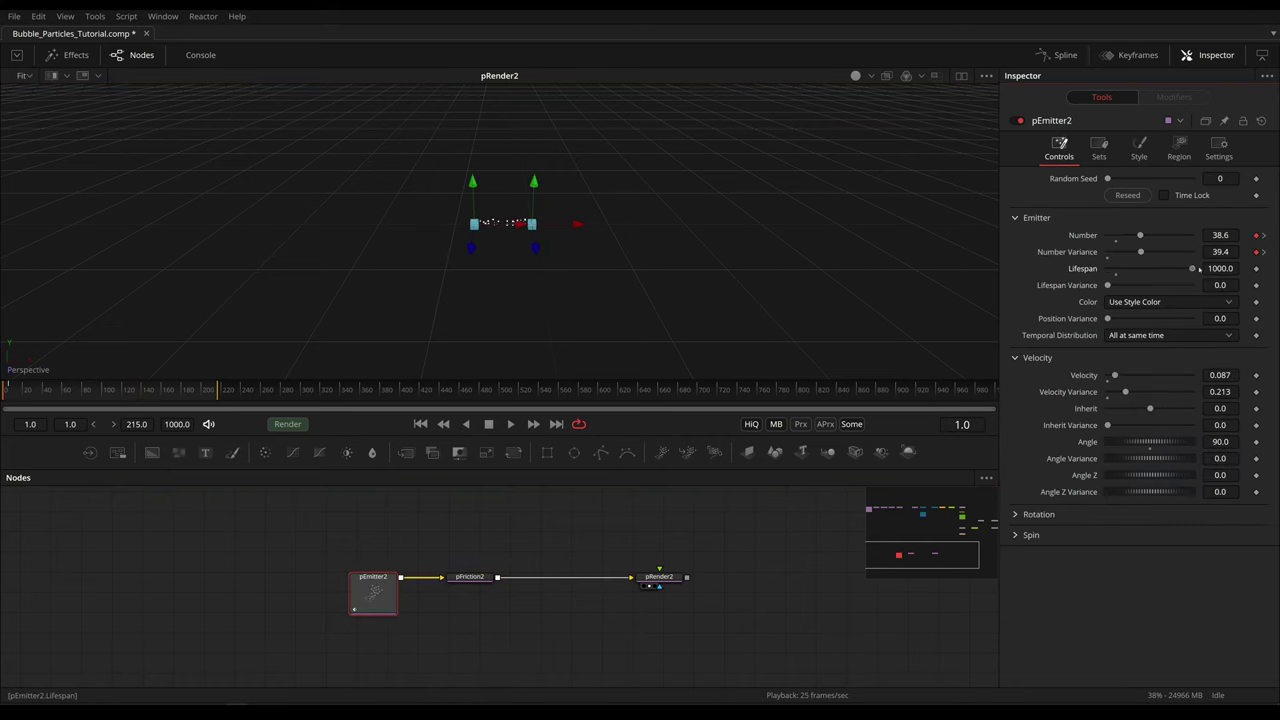
- Insert a pTurbulence node after pFriction, play the turbulent particles and return to the first frame
{"action": "left_click", "coordinate": [586, 557]}
{"action": "key", "text": "space"}
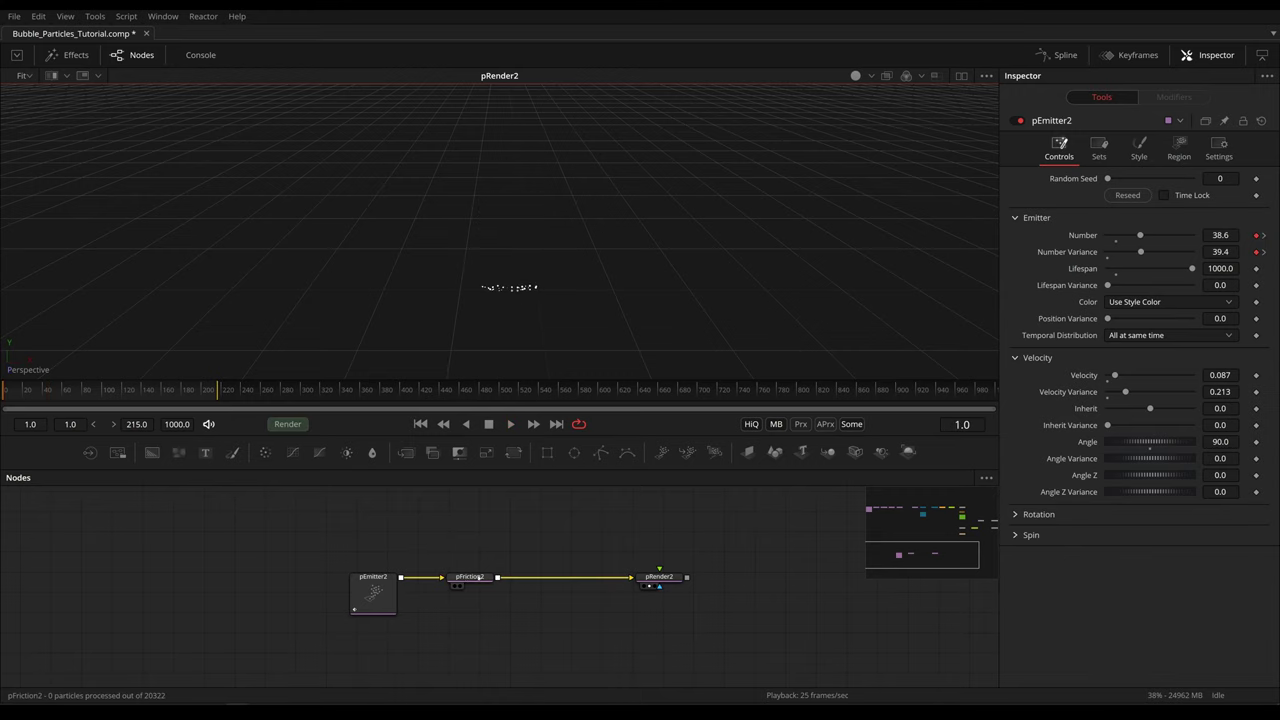
{"action": "left_click", "coordinate": [471, 578]}
{"action": "key", "text": "shift+space"}
{"action": "type", "text": "ptu"}
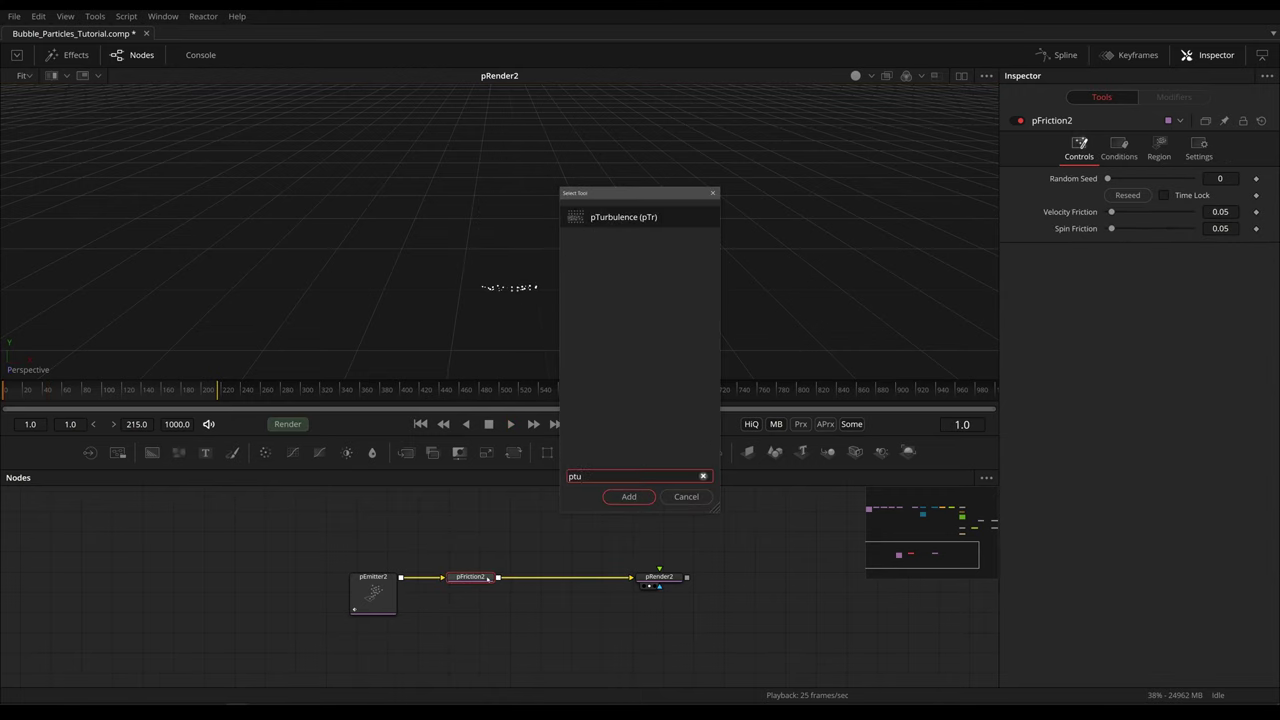
{"action": "key", "text": "Return"}
{"action": "key", "text": "space"}
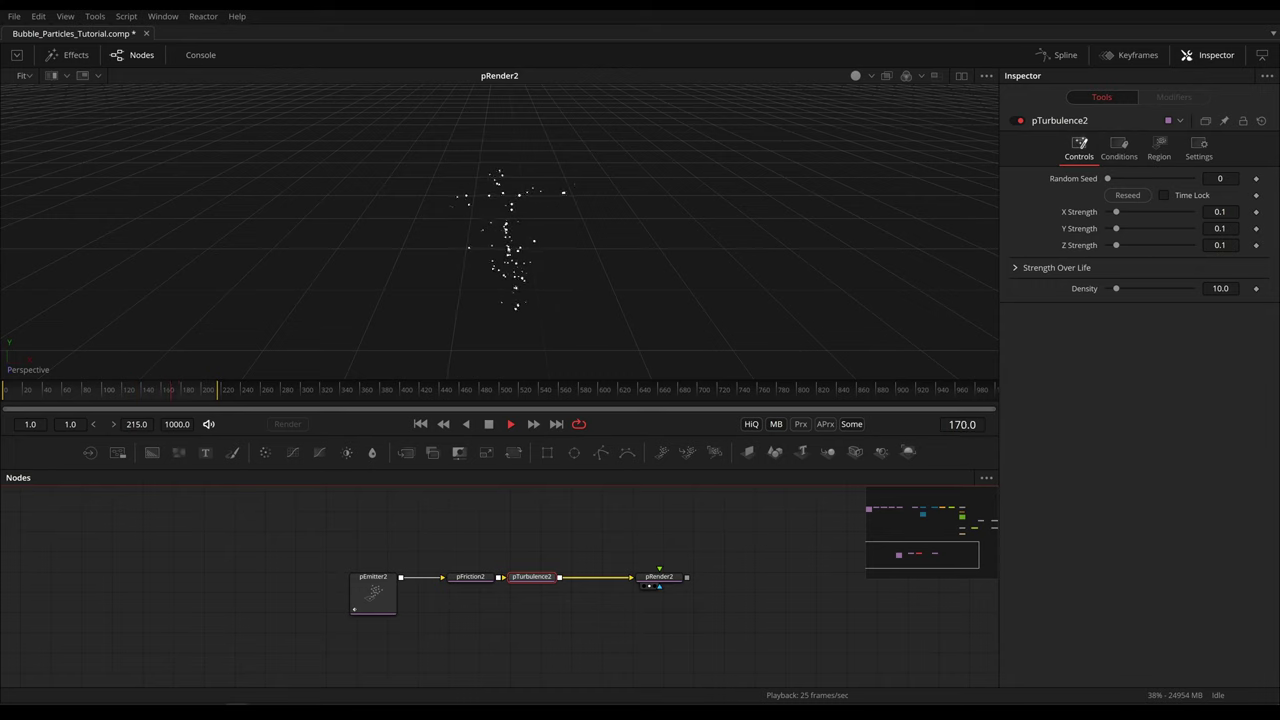
{"action": "key", "text": "space"}
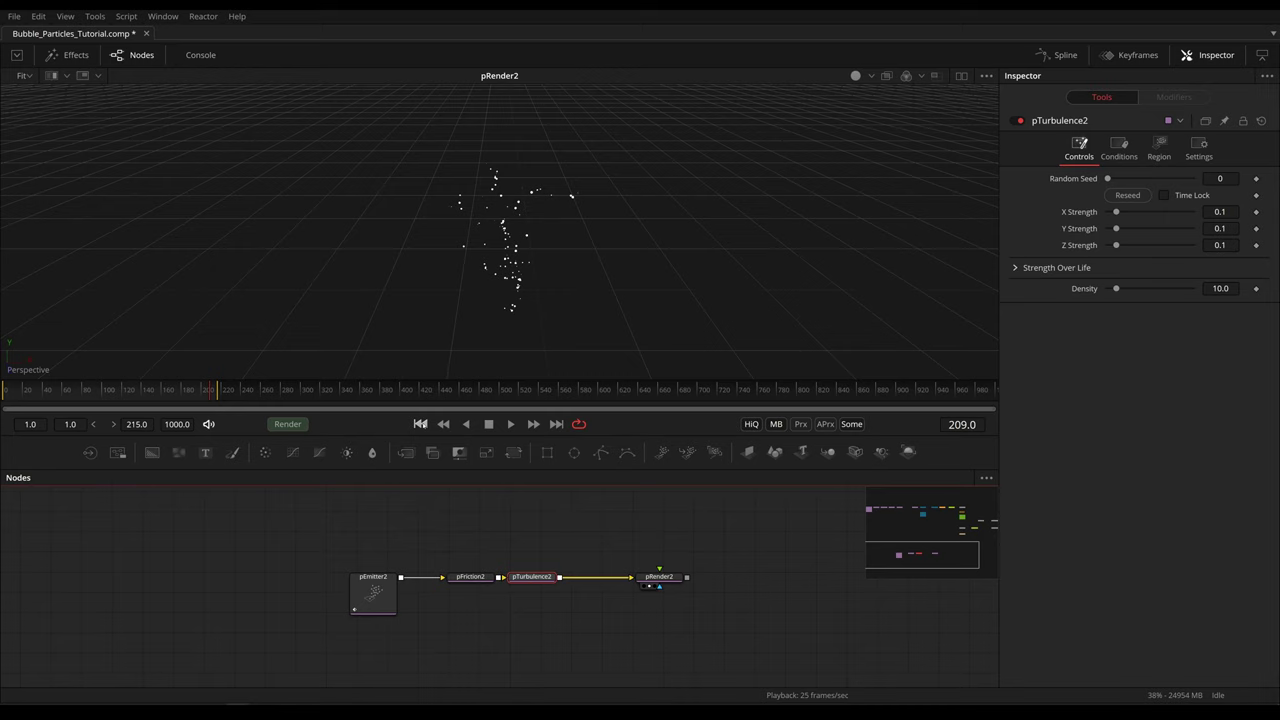
{"action": "left_click", "coordinate": [420, 424]}
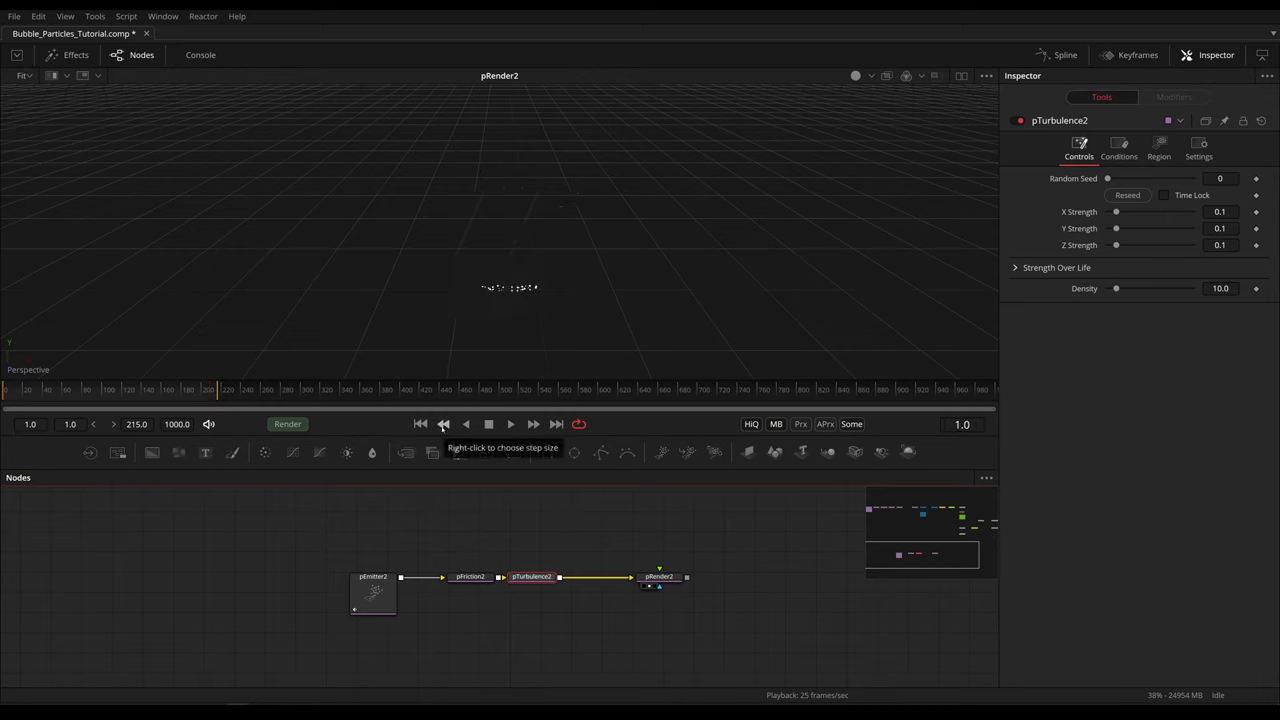
- Reshape the turbulence's Strength Over Life curve so it drops to zero about a fifth of the way through life
{"action": "left_click", "coordinate": [1016, 268]}
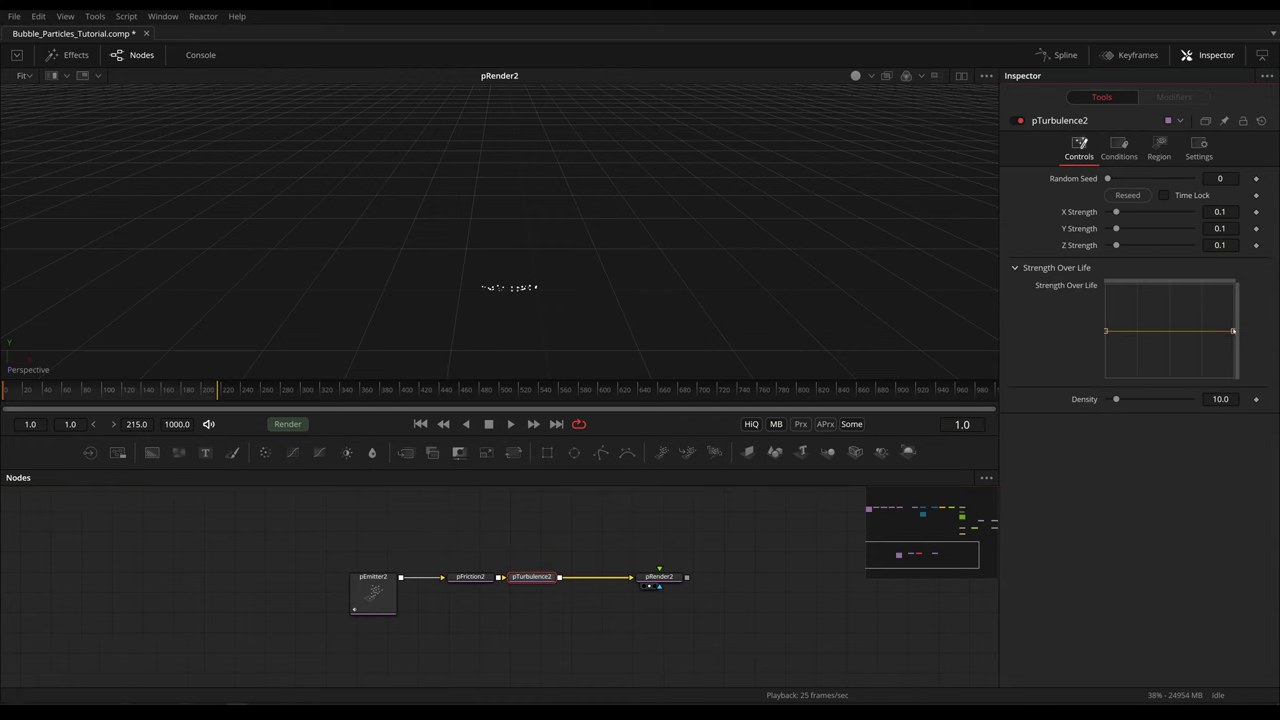
{"action": "left_click_drag", "start_coordinate": [1201, 331], "coordinate": [1130, 377]}
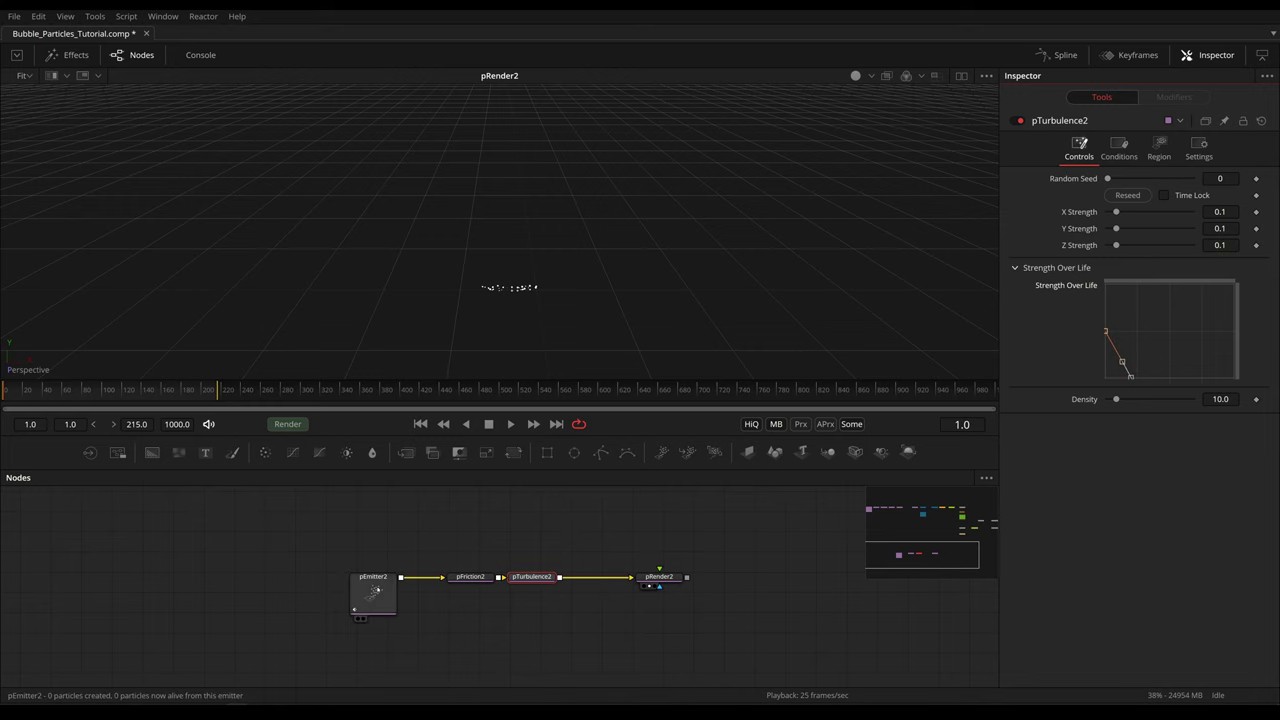
- Set the particle emitter's lifespan to about 281
{"action": "left_click", "coordinate": [372, 592]}
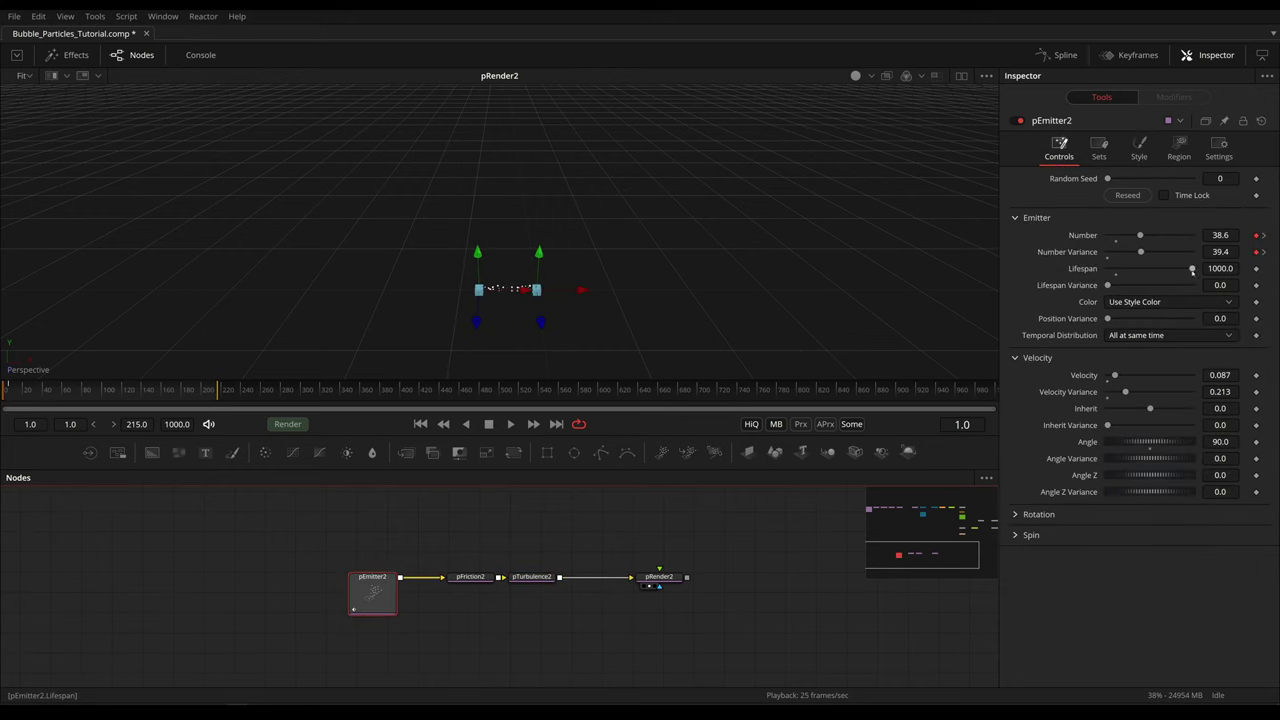
{"action": "left_click_drag", "start_coordinate": [1192, 270], "coordinate": [1131, 270]}
{"action": "left_click", "coordinate": [1220, 268]}
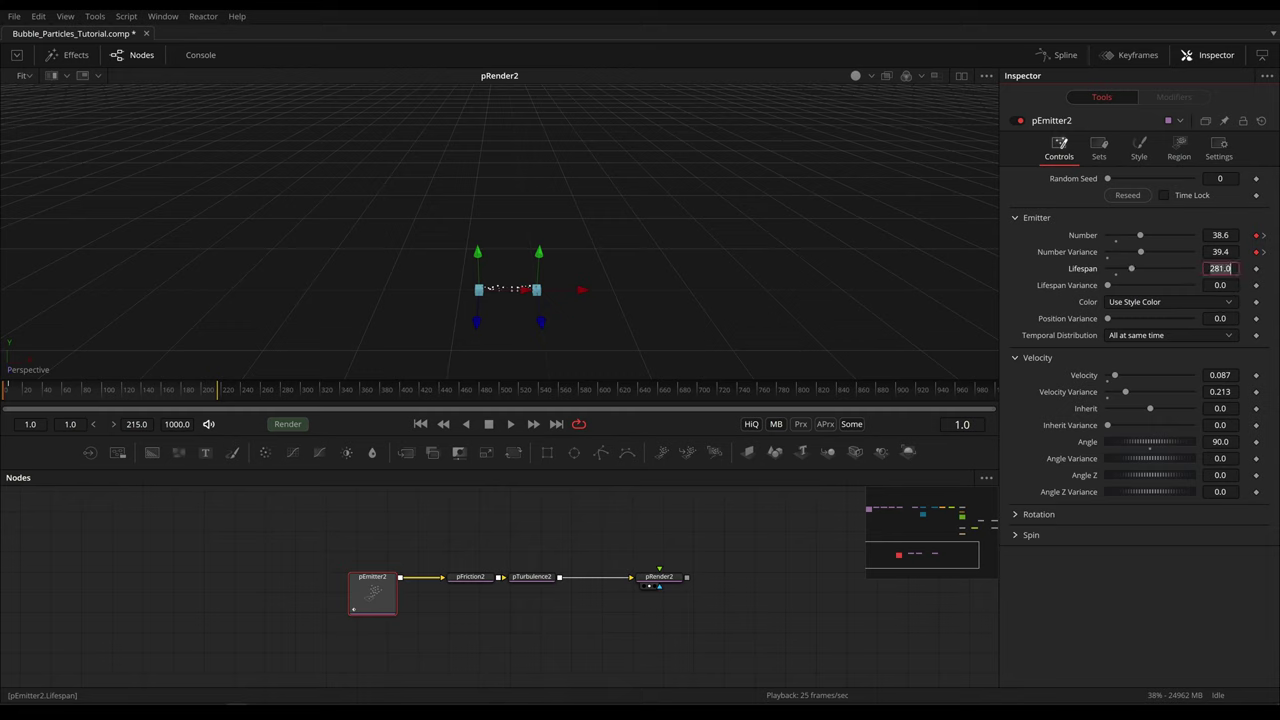
- During playback, set the turbulence's Density to about 54.3, X Strength to about 0.228 and Y Strength to about 0.205
{"action": "left_click", "coordinate": [531, 577]}
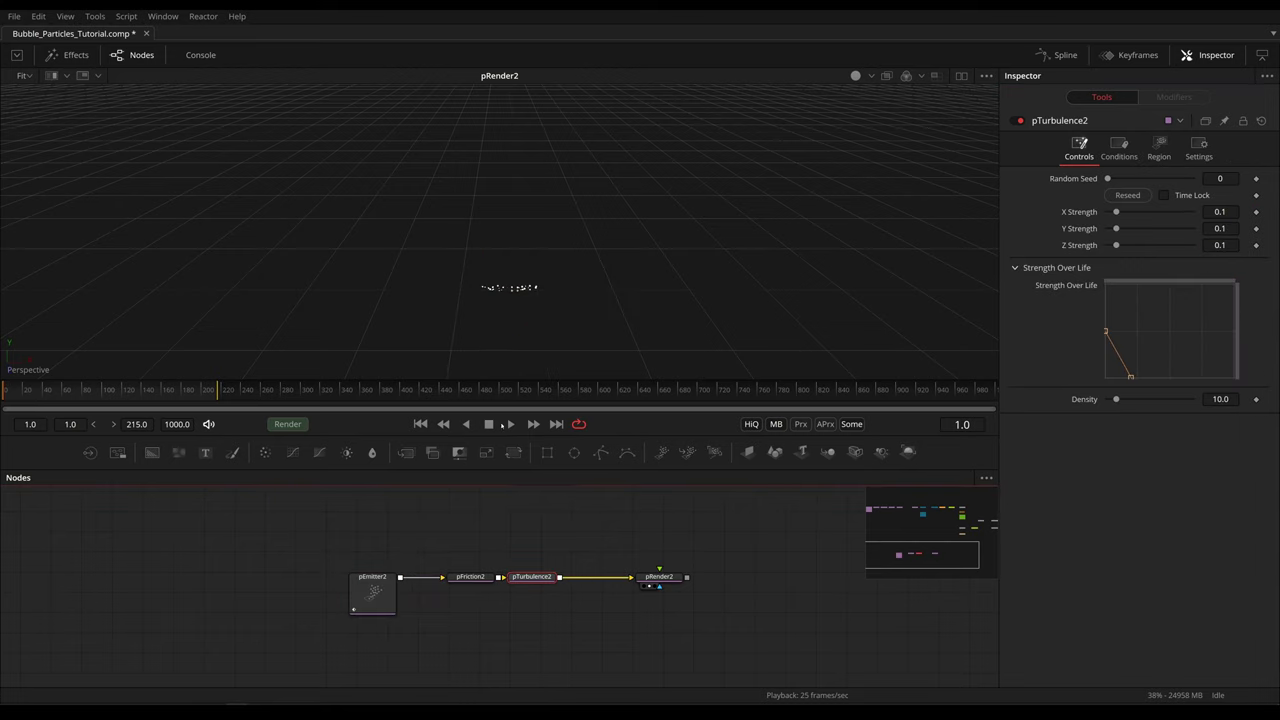
{"action": "left_click", "coordinate": [510, 424]}
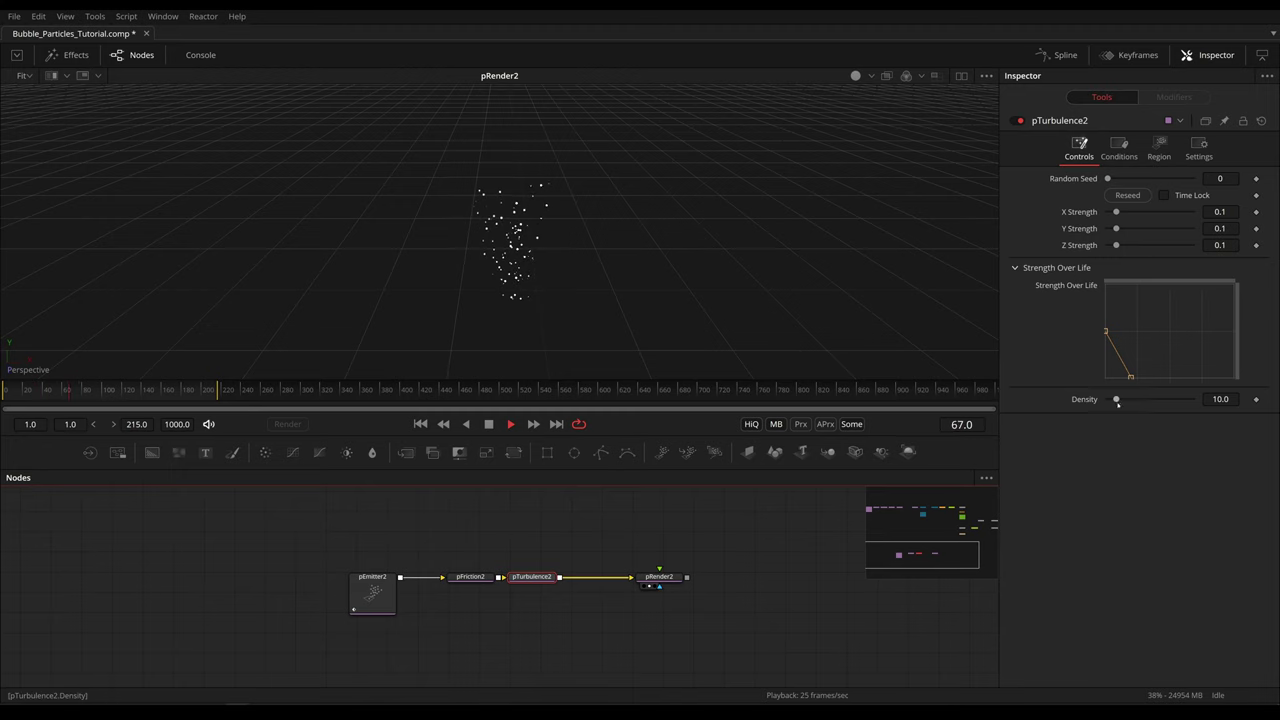
{"action": "left_click_drag", "start_coordinate": [1116, 399], "coordinate": [1152, 399]}
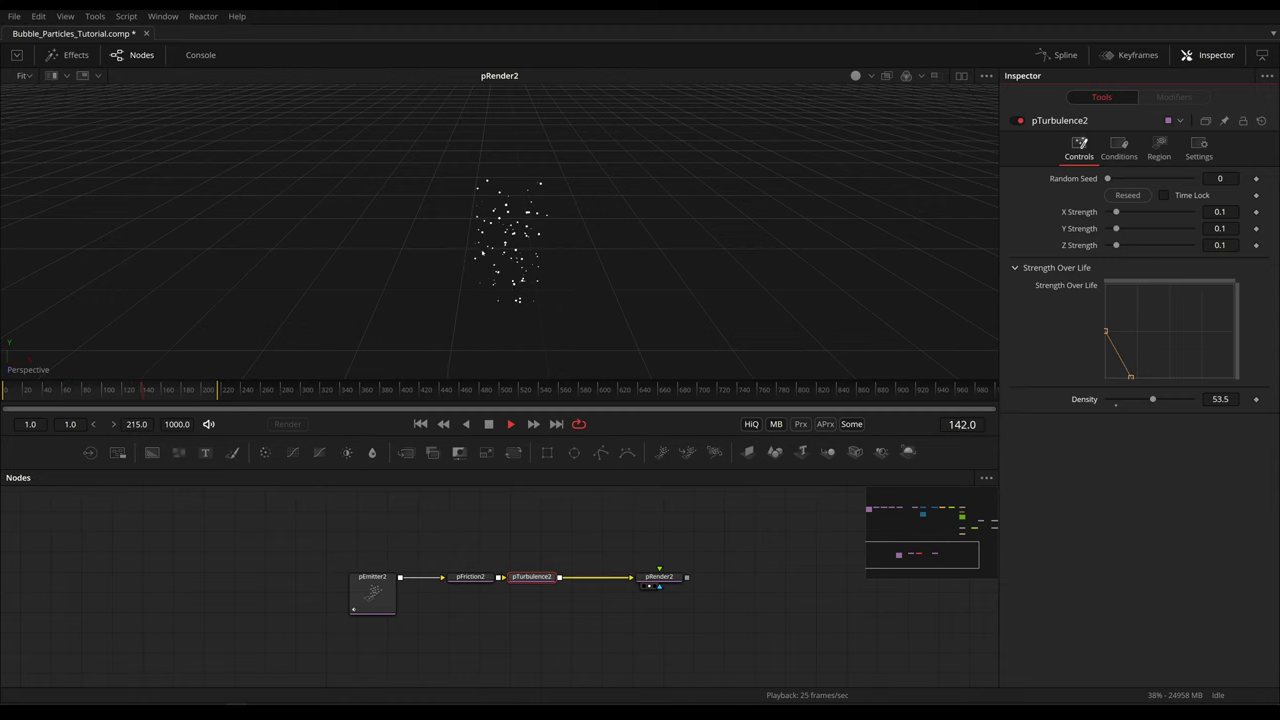
{"action": "left_click_drag", "start_coordinate": [1152, 399], "coordinate": [1112, 401]}
{"action": "left_click_drag", "start_coordinate": [1111, 399], "coordinate": [1153, 399]}
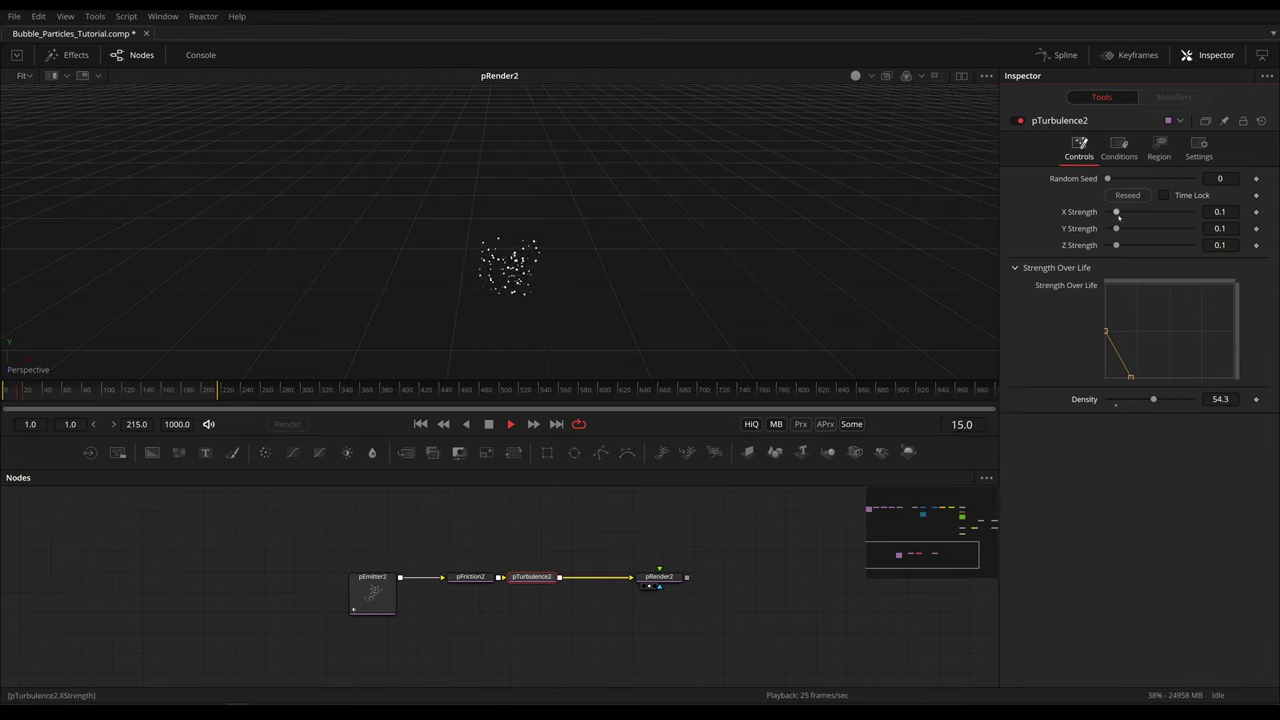
{"action": "left_click_drag", "start_coordinate": [1117, 213], "coordinate": [1125, 231]}
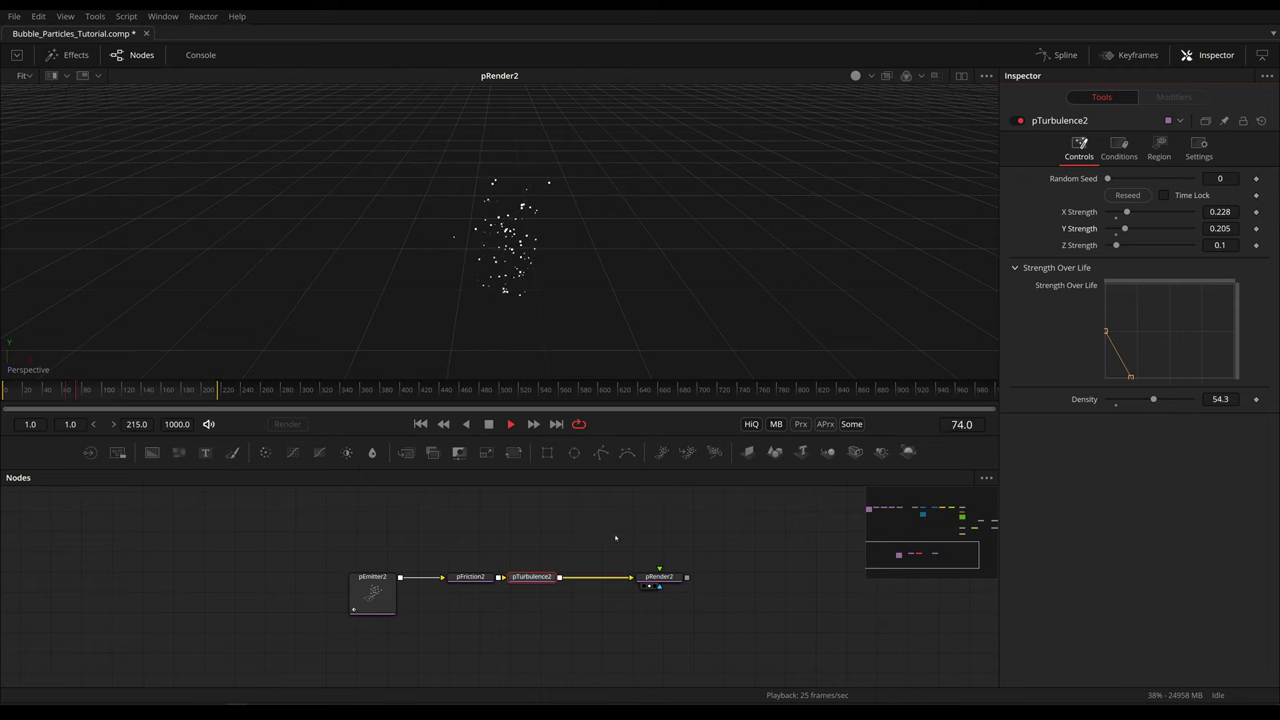
{"action": "left_click", "coordinate": [490, 428]}
- Move pRender further along, insert a pDirectionalForce node after pTurbulence, and return to the first frame
{"action": "left_click_drag", "start_coordinate": [659, 577], "coordinate": [738, 578]}
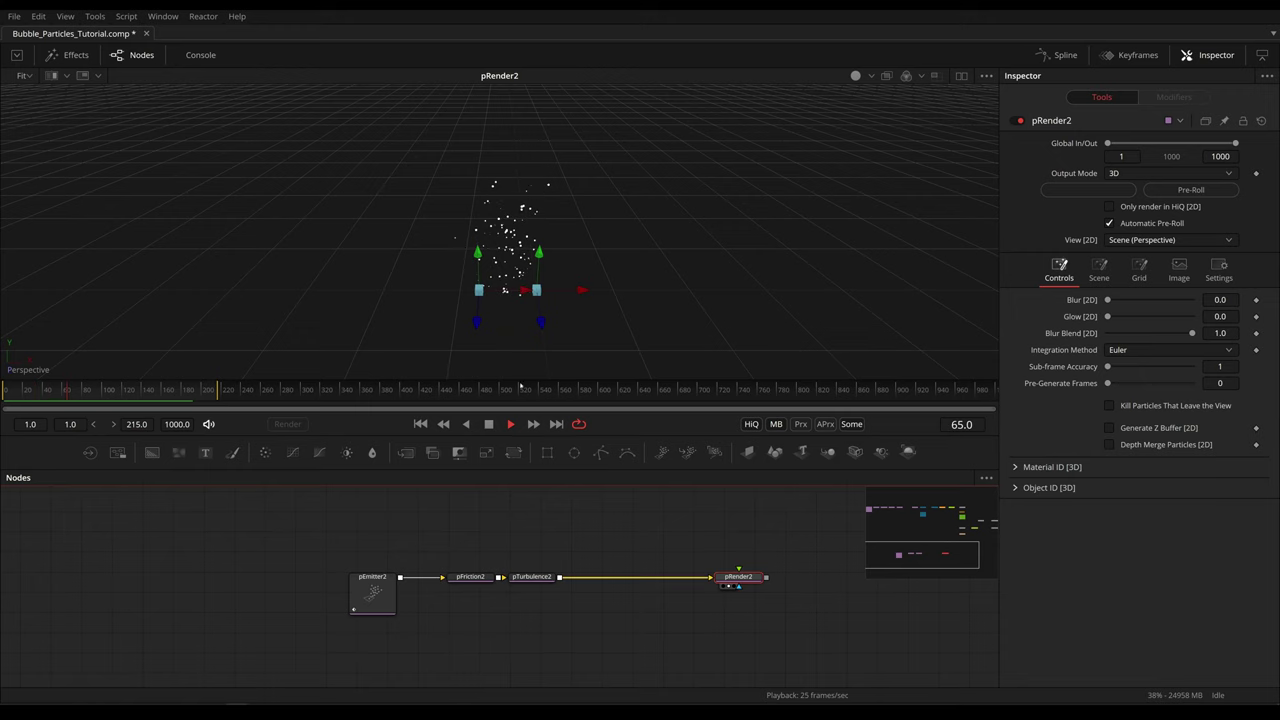
{"action": "left_click", "coordinate": [531, 577]}
{"action": "key", "text": "shift+space"}
{"action": "type", "text": "ptu"}
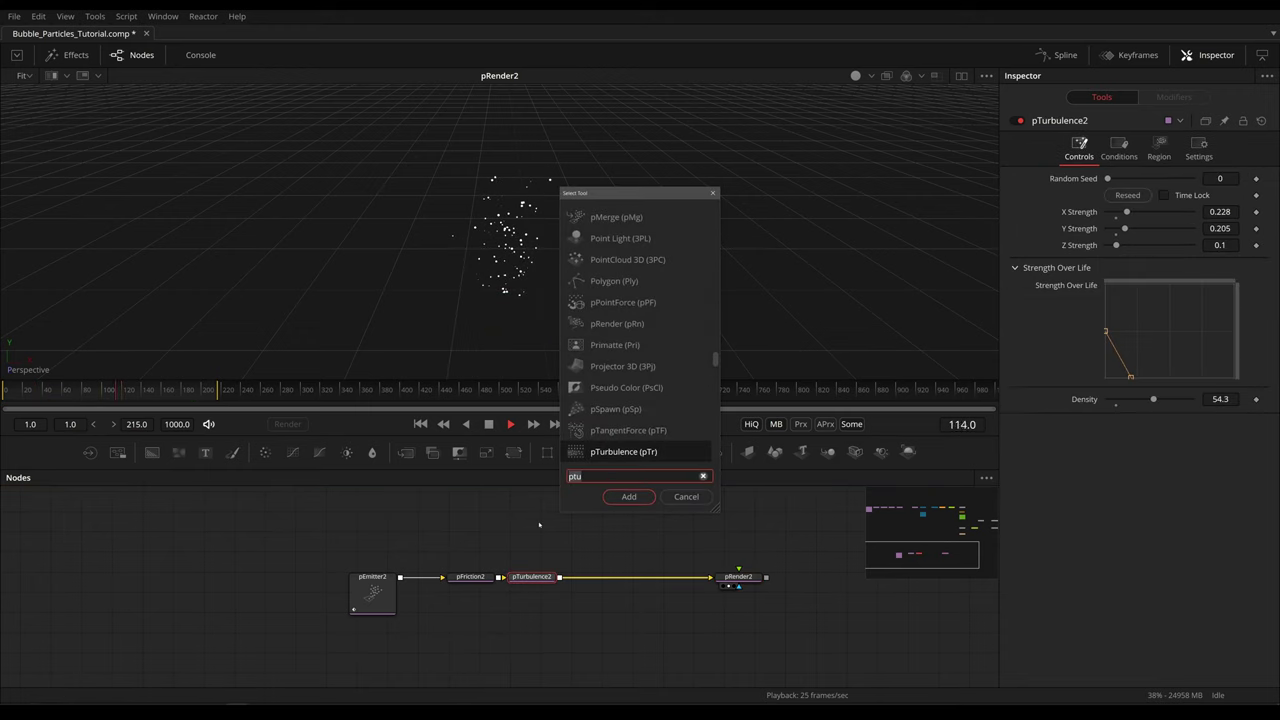
{"action": "key", "text": "BackSpace"}
{"action": "key", "text": "BackSpace"}
{"action": "type", "text": "dir"}
{"action": "key", "text": "Return"}
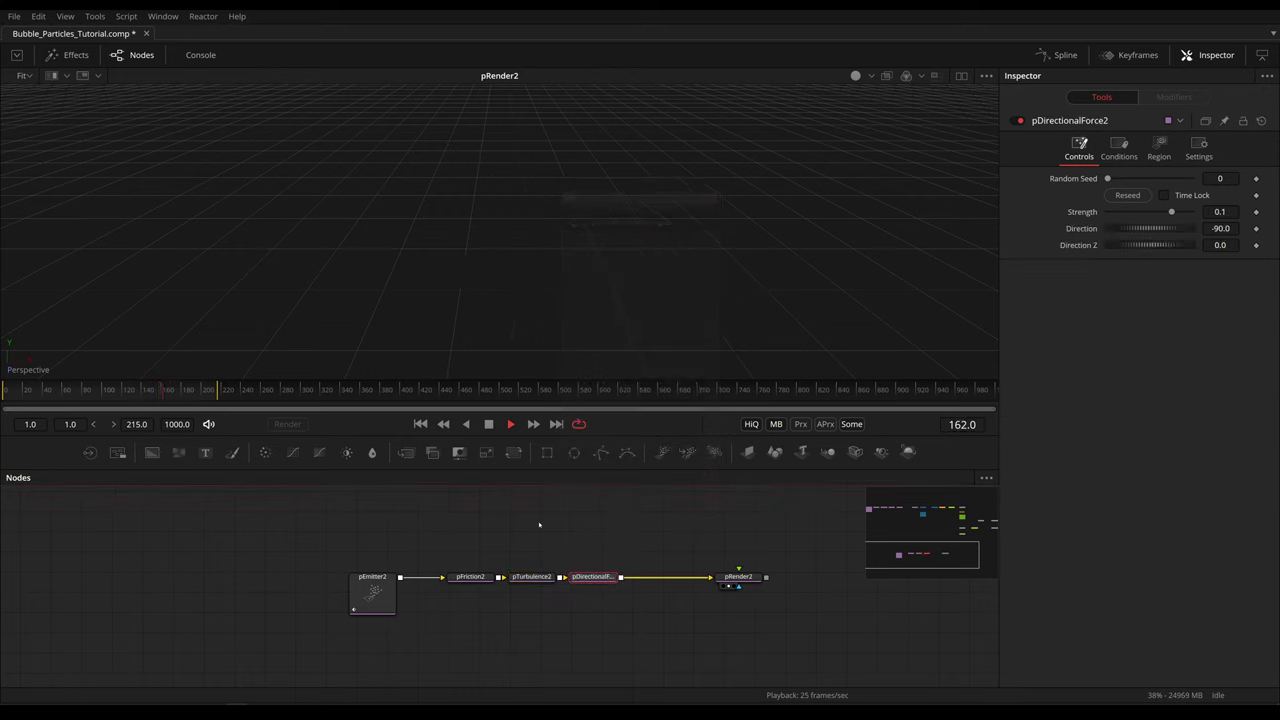
{"action": "left_click", "coordinate": [488, 424]}
{"action": "left_click", "coordinate": [420, 424]}
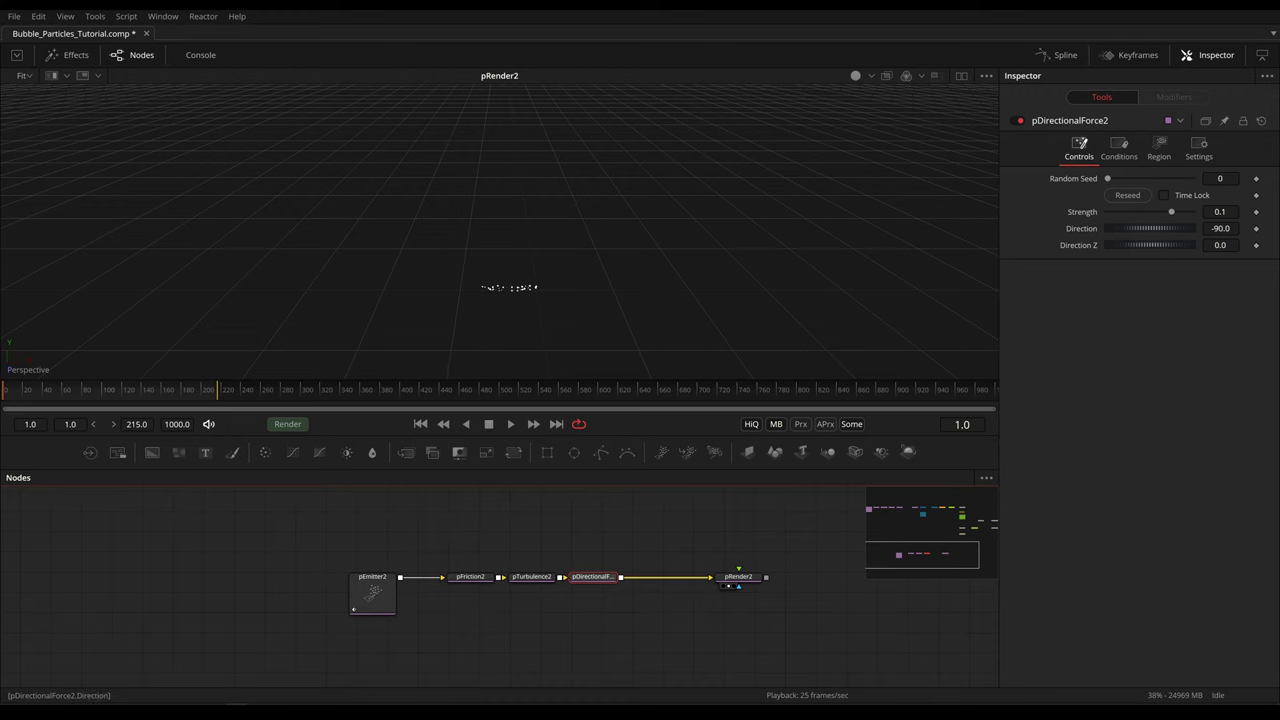
- Set the directional force's Direction to 90 and lower its Strength to about 0.006 during playback
{"action": "double_click", "coordinate": [1220, 228]}
{"action": "type", "text": "90"}
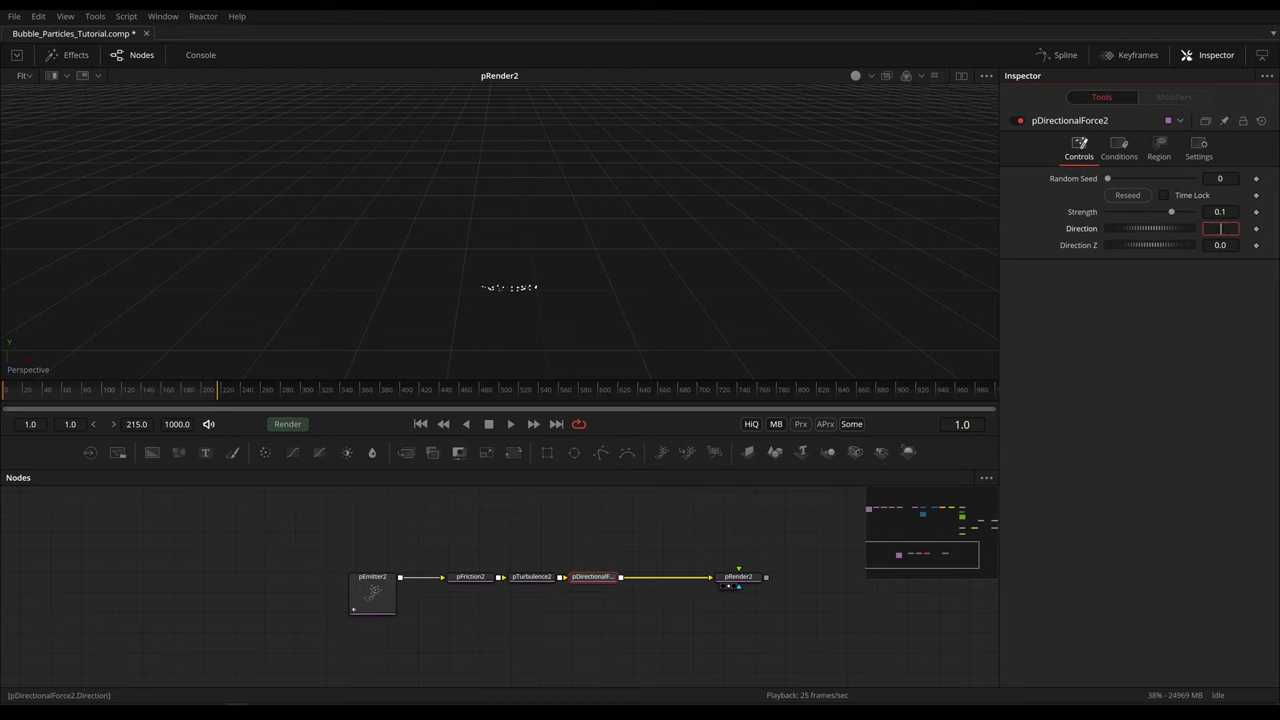
{"action": "left_click", "coordinate": [1224, 245]}
{"action": "left_click", "coordinate": [510, 424]}
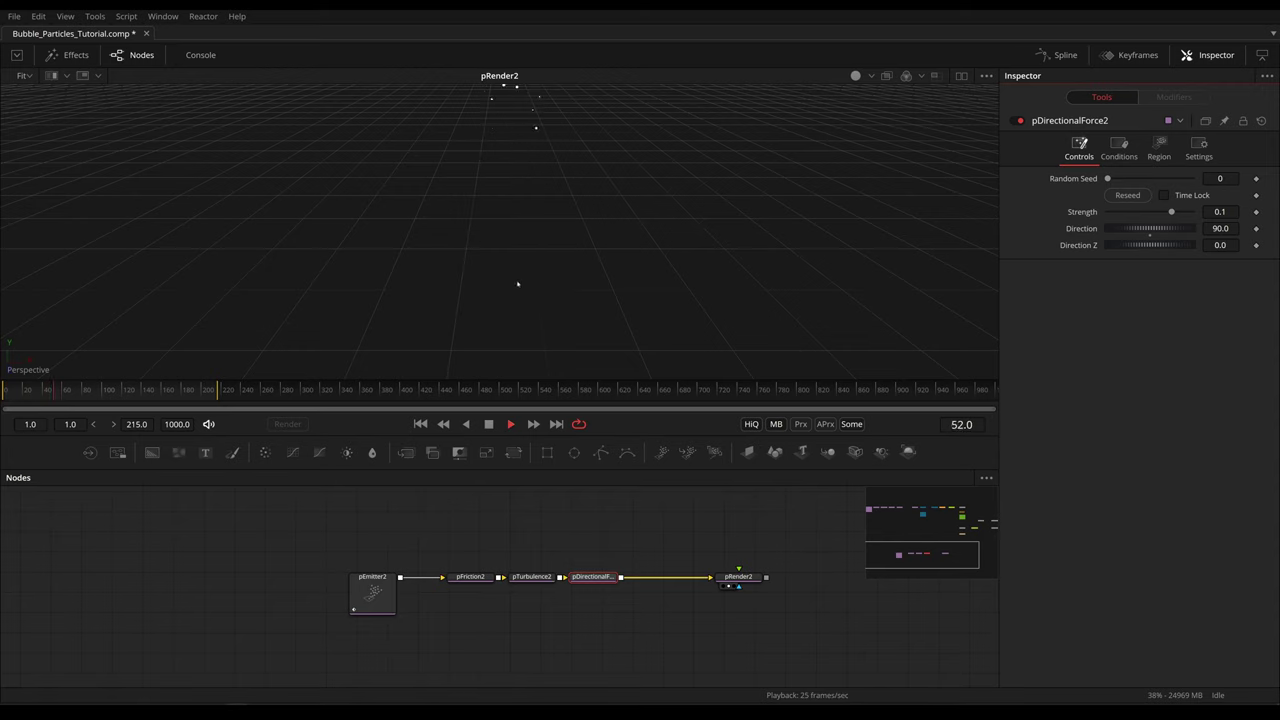
{"action": "left_click_drag", "start_coordinate": [1171, 212], "coordinate": [1151, 212]}
- Make room before pRender and insert a pFlock node after the directional force
{"action": "left_click_drag", "start_coordinate": [611, 525], "coordinate": [528, 546]}
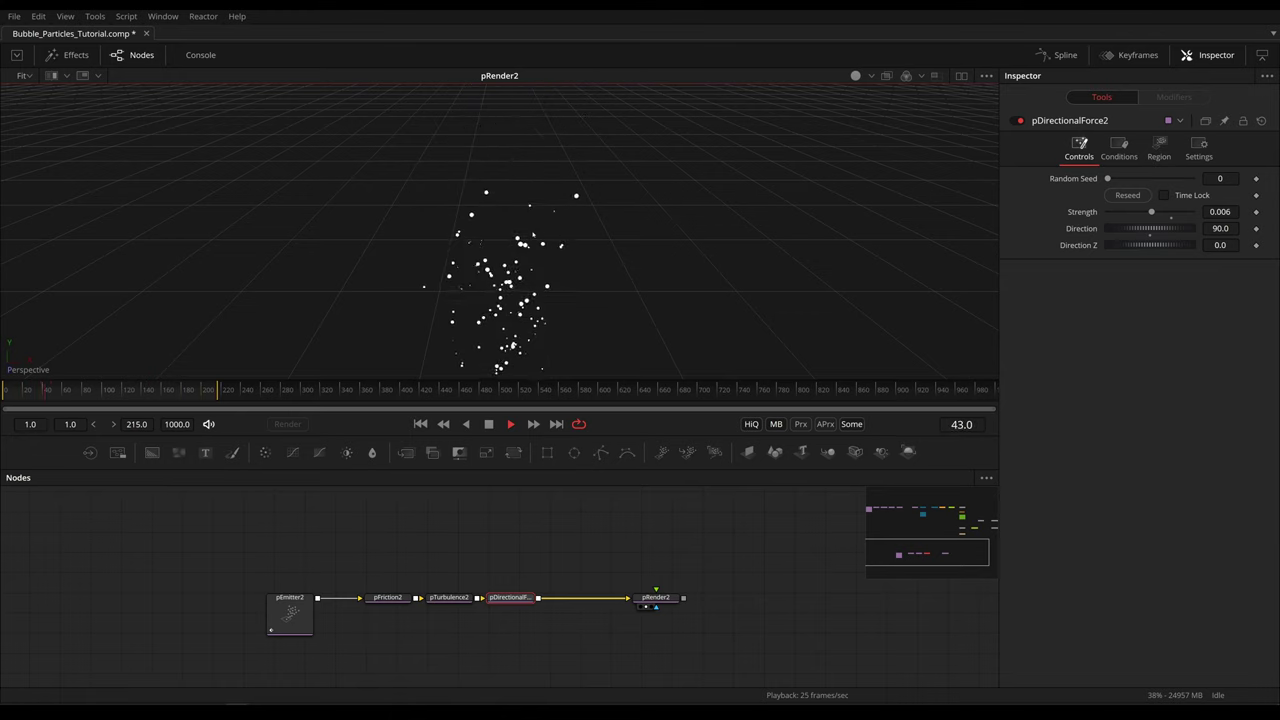
{"action": "left_click_drag", "start_coordinate": [655, 598], "coordinate": [679, 598]}
{"action": "key", "text": "shift+space"}
{"action": "type", "text": "pf"}
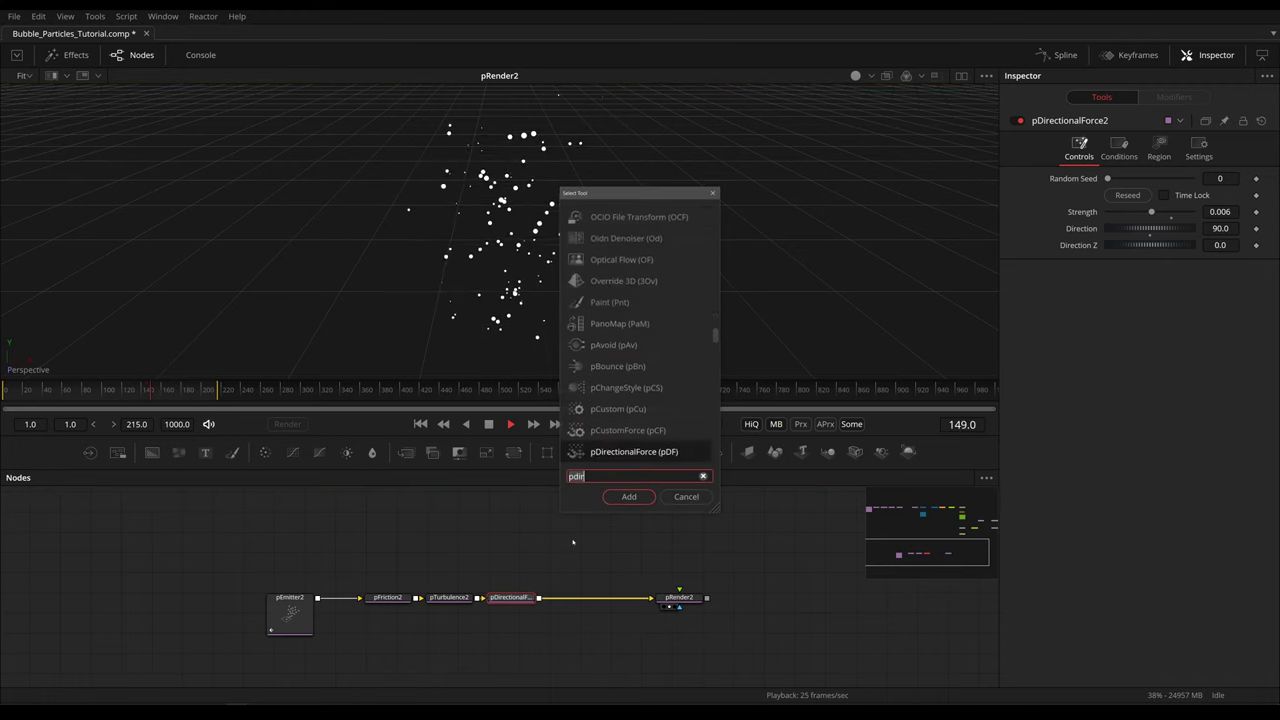
{"action": "type", "text": "l"}
{"action": "key", "text": "Return"}
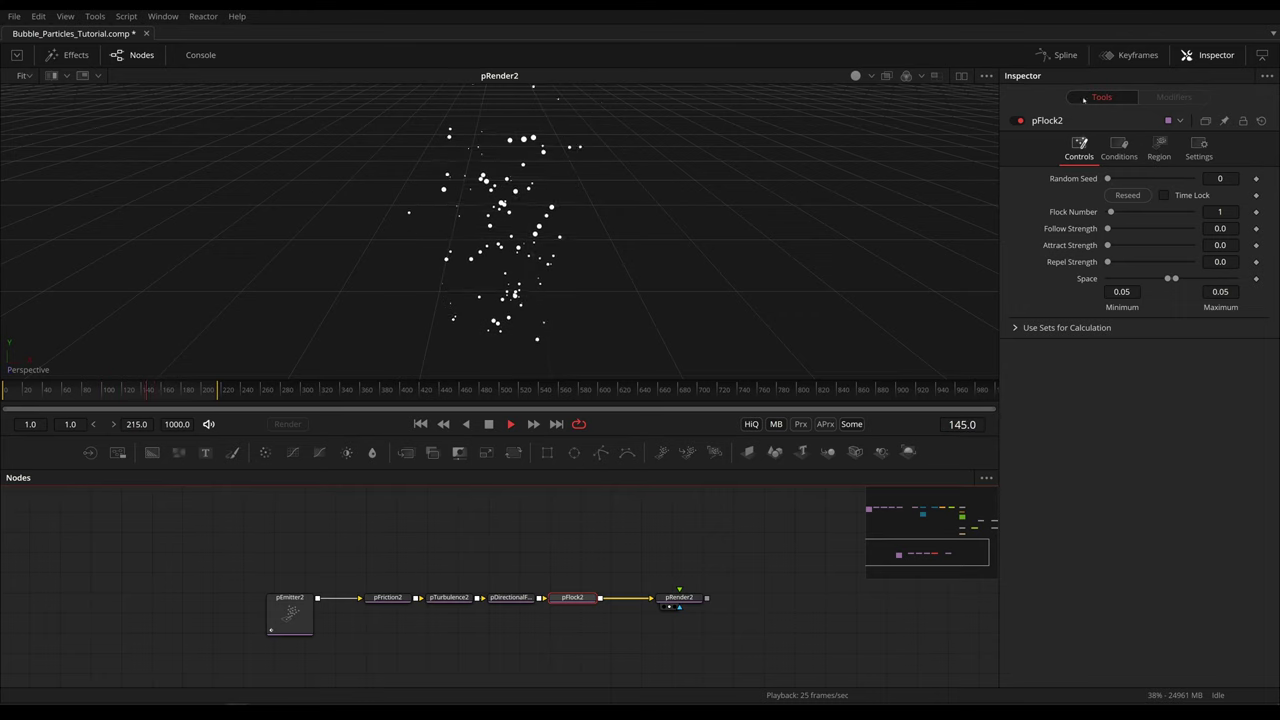
- Set pFlock's Flock Number to 6, Follow Strength to 0.002, Attract Strength to 0.009 and Space to 0.0013–0.0194
{"action": "left_click", "coordinate": [1222, 211]}
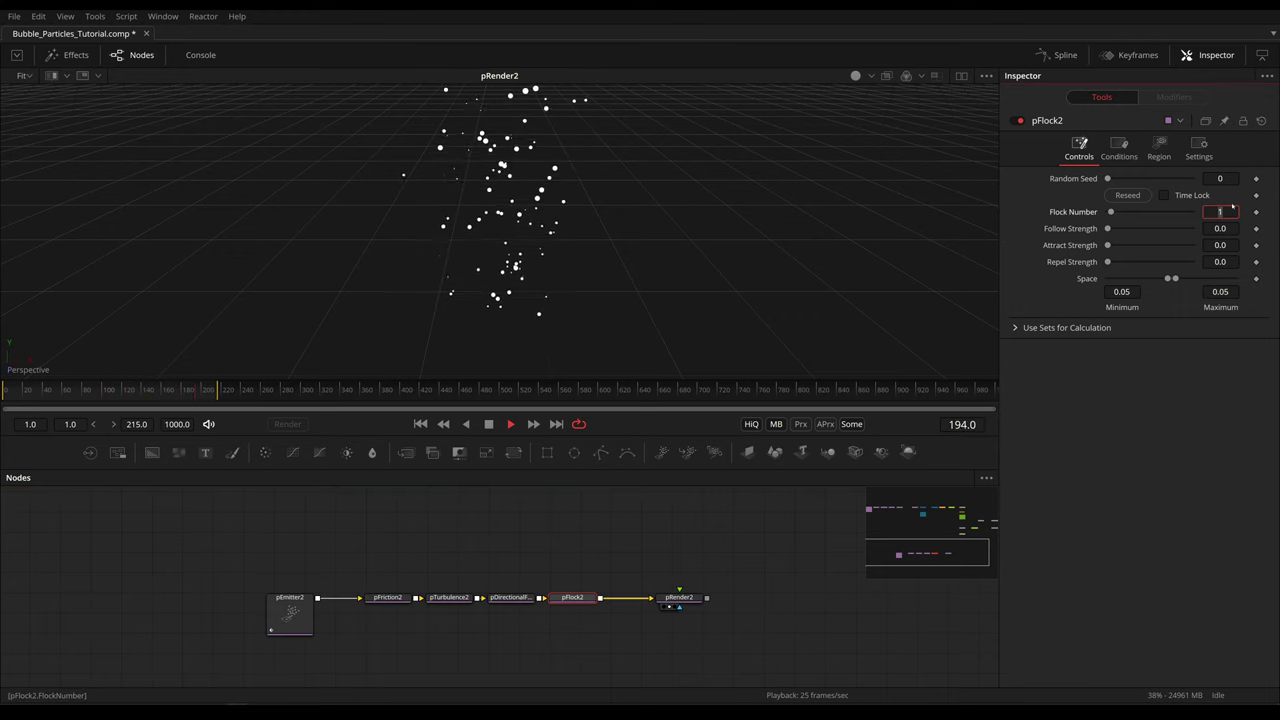
{"action": "type", "text": "6"}
{"action": "key", "text": "Return"}
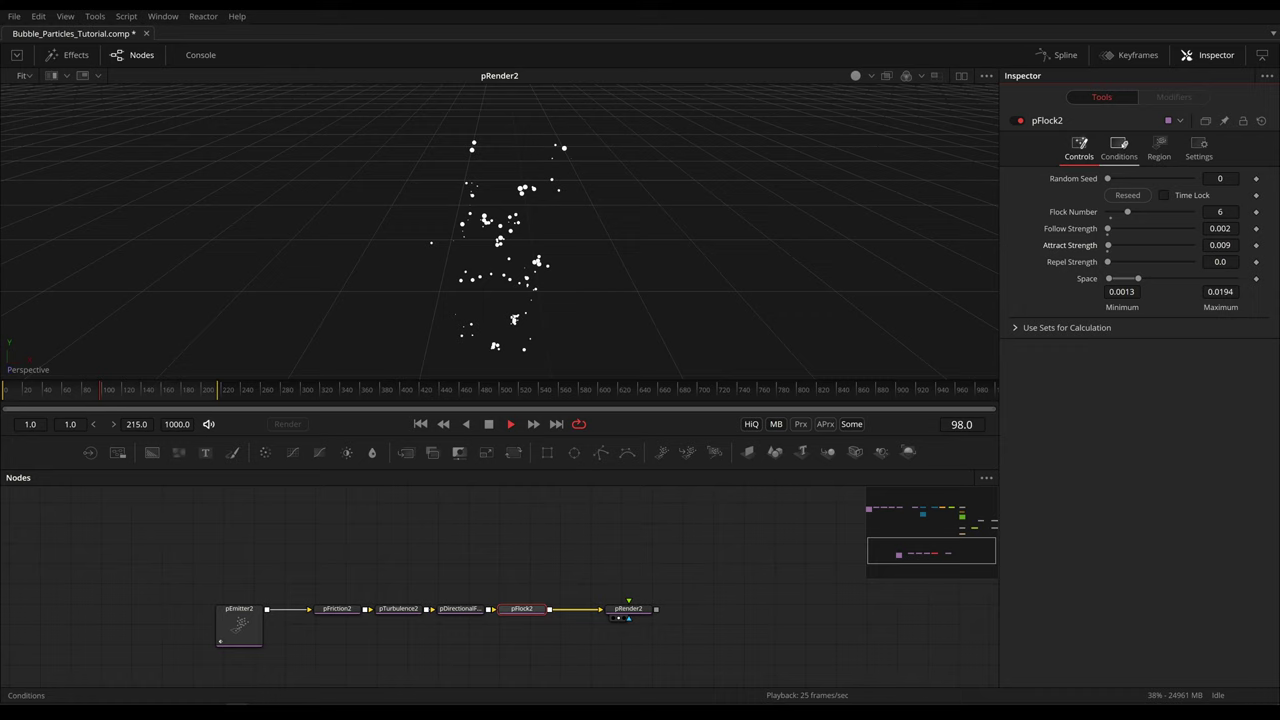
- Try a pFlock condition Probability of about 0.323 and lower it to about 0.087, reviewing the flock controls
{"action": "left_click", "coordinate": [1121, 152]}
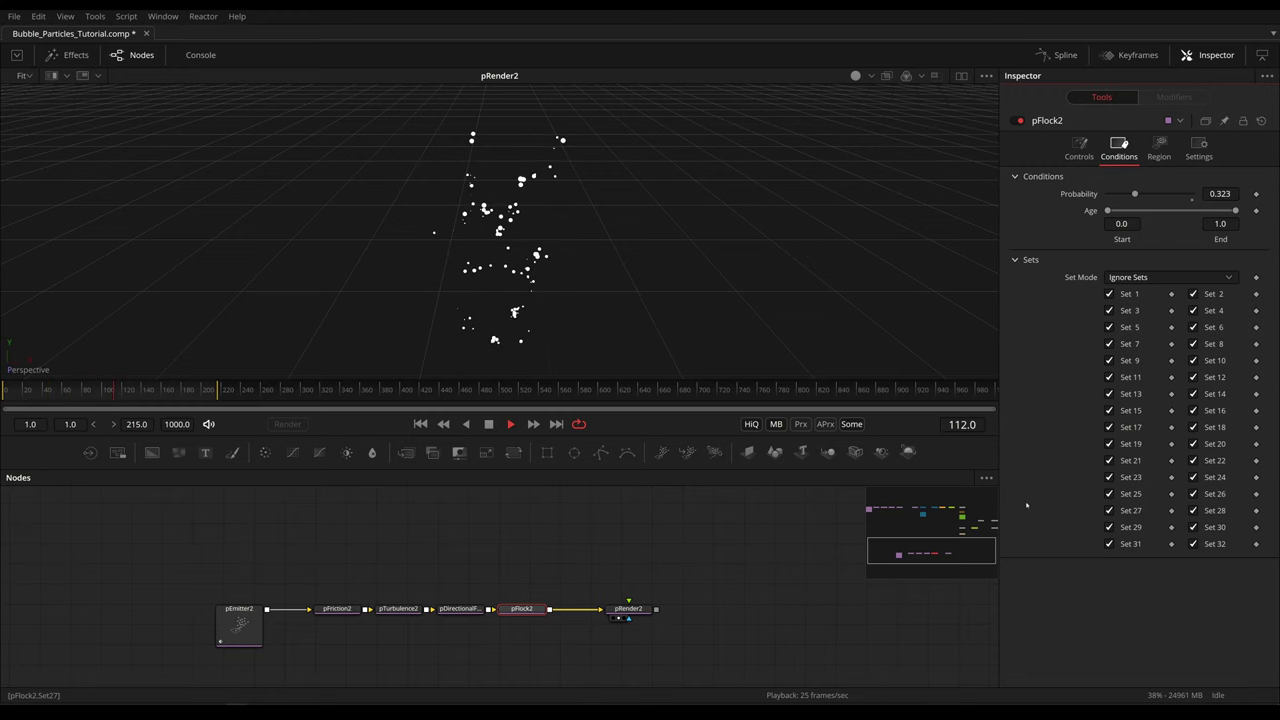
{"action": "left_click", "coordinate": [1081, 147]}
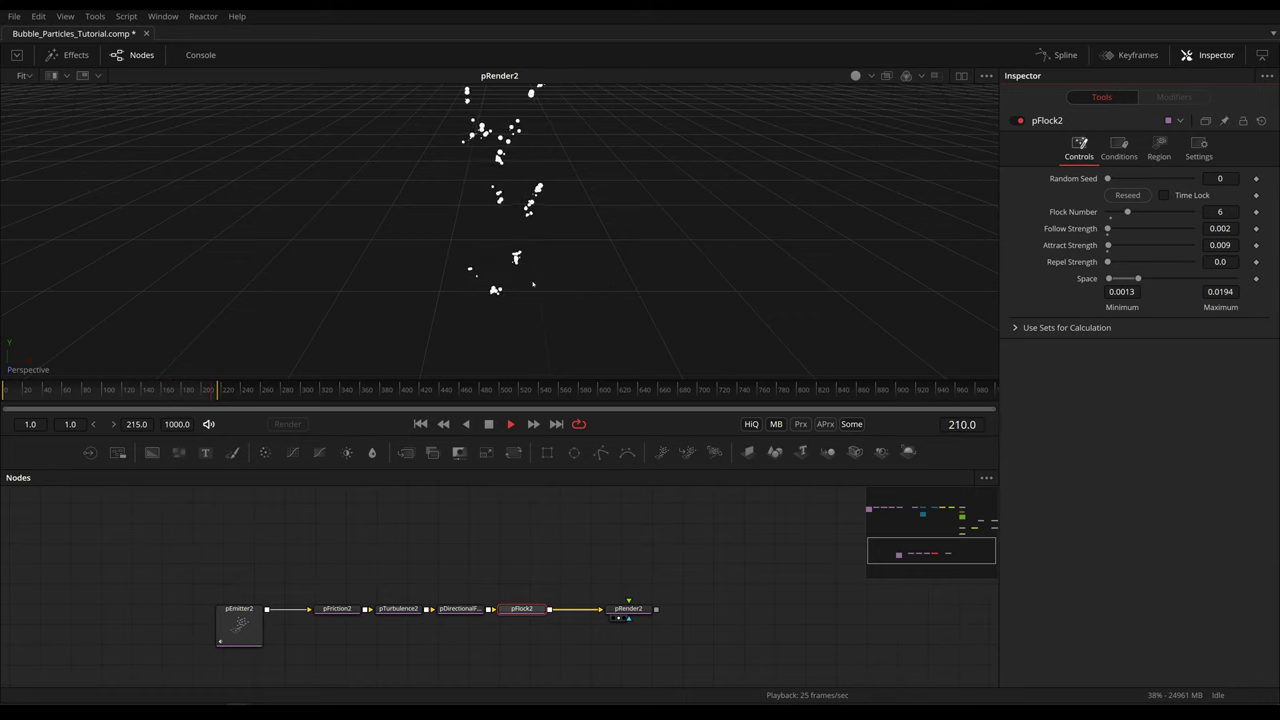
{"action": "left_click", "coordinate": [1120, 150]}
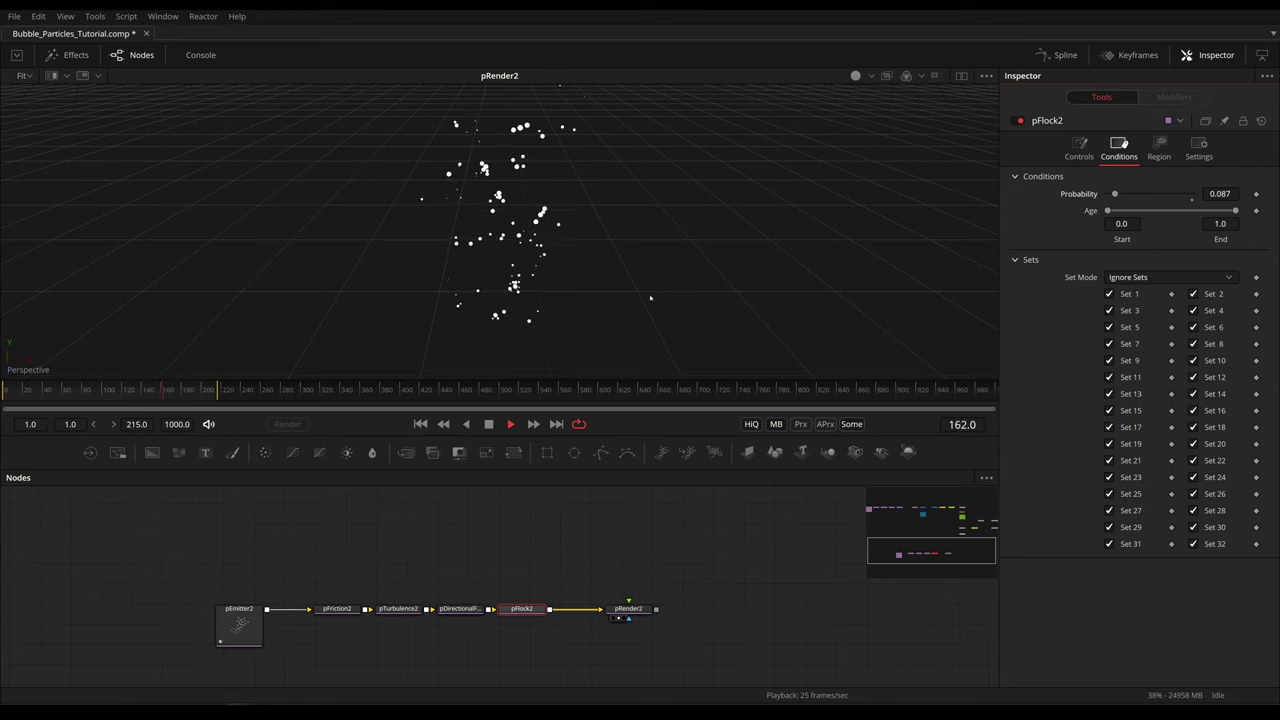
{"action": "left_click", "coordinate": [1079, 148]}
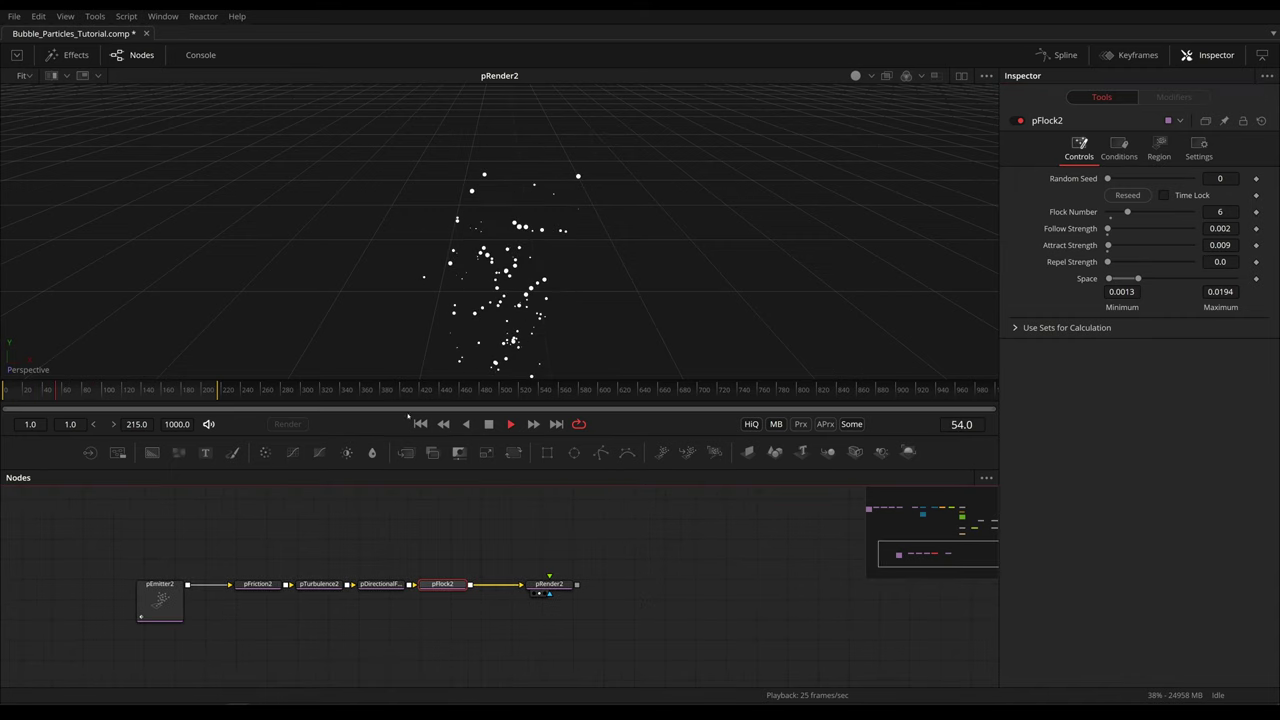
- Return to the first frame, add a Merge 3D node after pRender, and check pRender's output mode
{"action": "left_click", "coordinate": [420, 424]}
{"action": "left_click", "coordinate": [570, 584]}
{"action": "key", "text": "shift+space"}
{"action": "type", "text": "pfl"}
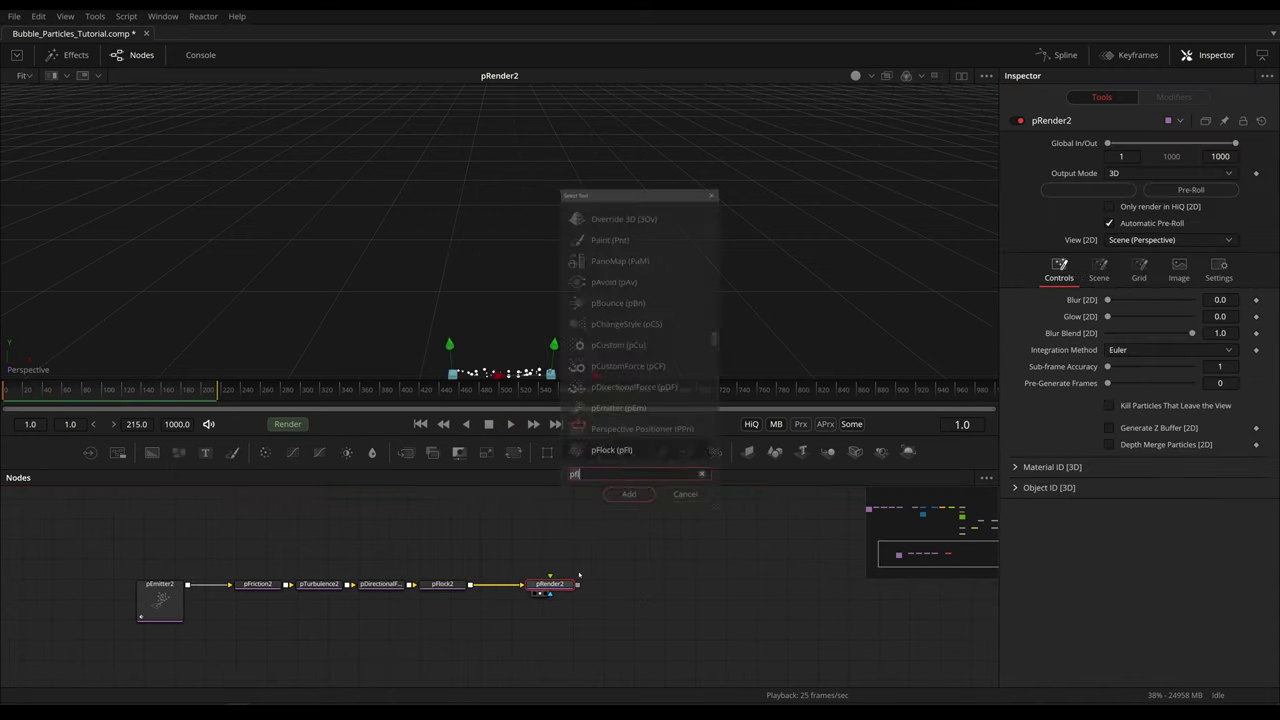
{"action": "key", "text": "BackSpace"}
{"action": "key", "text": "BackSpace"}
{"action": "key", "text": "BackSpace"}
{"action": "type", "text": "merge"}
{"action": "key", "text": "Down"}
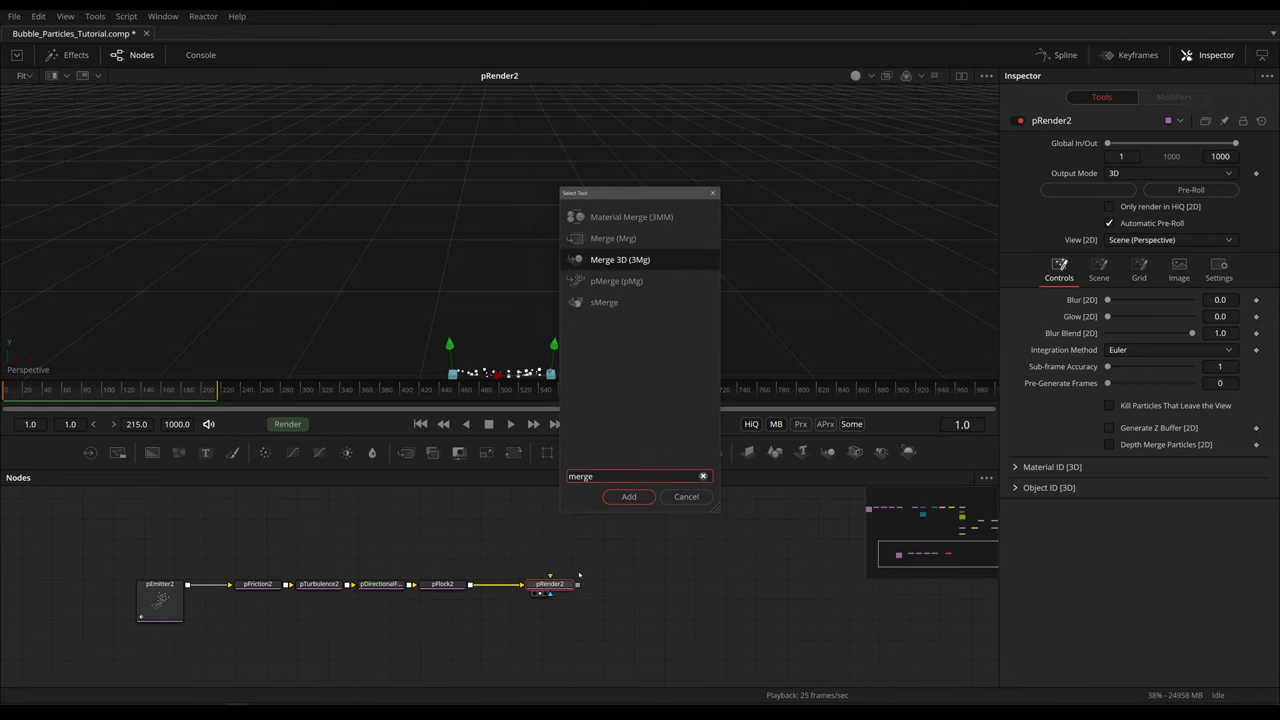
{"action": "key", "text": "Return"}
{"action": "left_click_drag", "start_coordinate": [622, 584], "coordinate": [640, 584]}
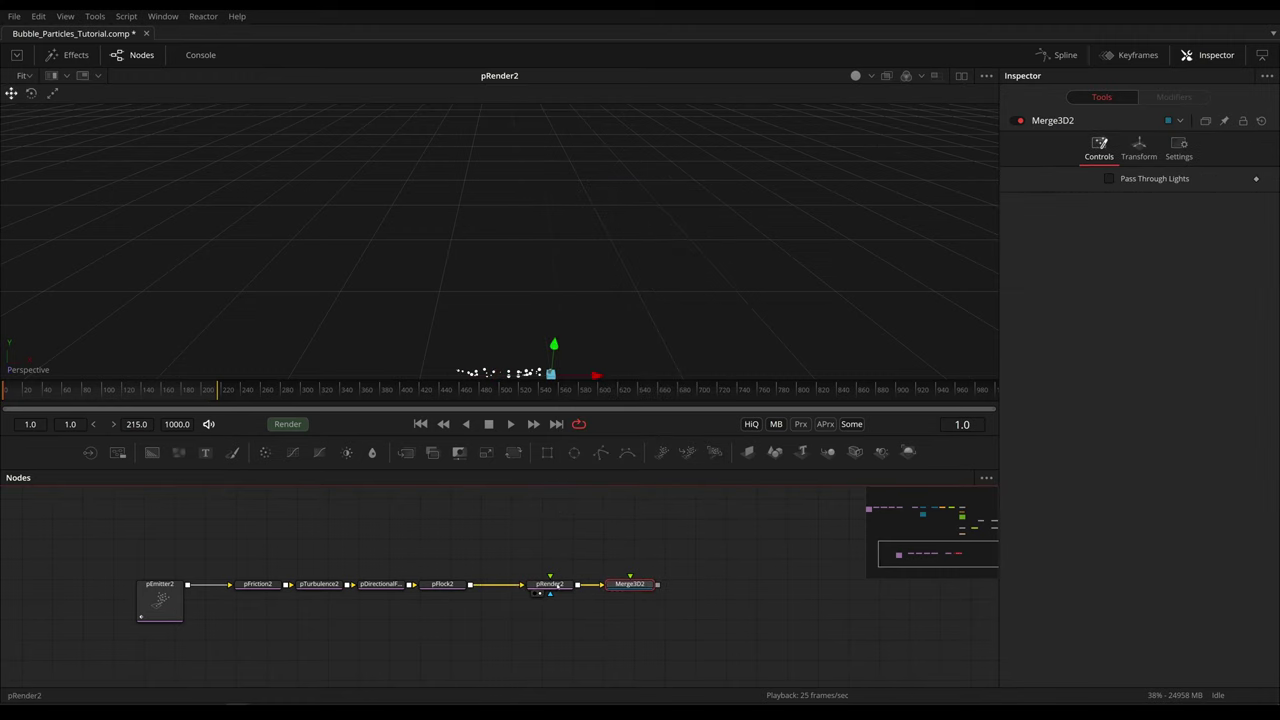
{"action": "left_click", "coordinate": [550, 584]}
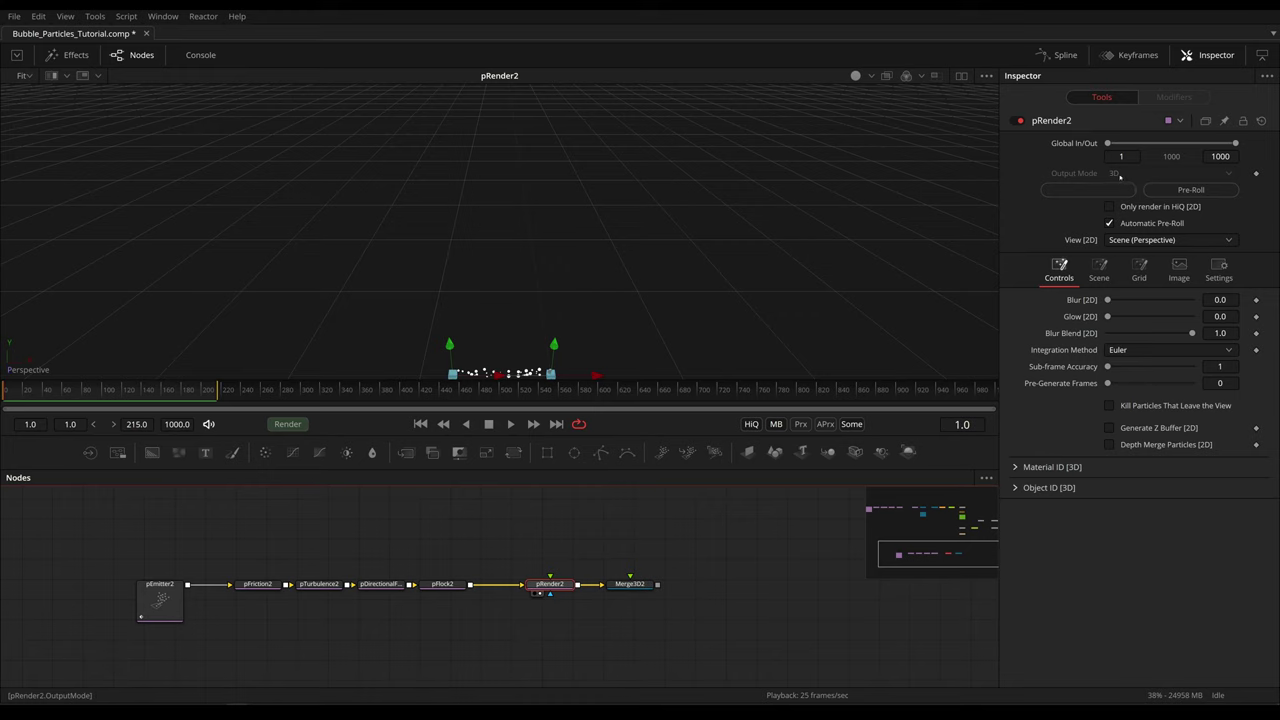
- Add a Camera 3D node and connect it to Merge3D2
{"action": "left_click", "coordinate": [636, 585]}
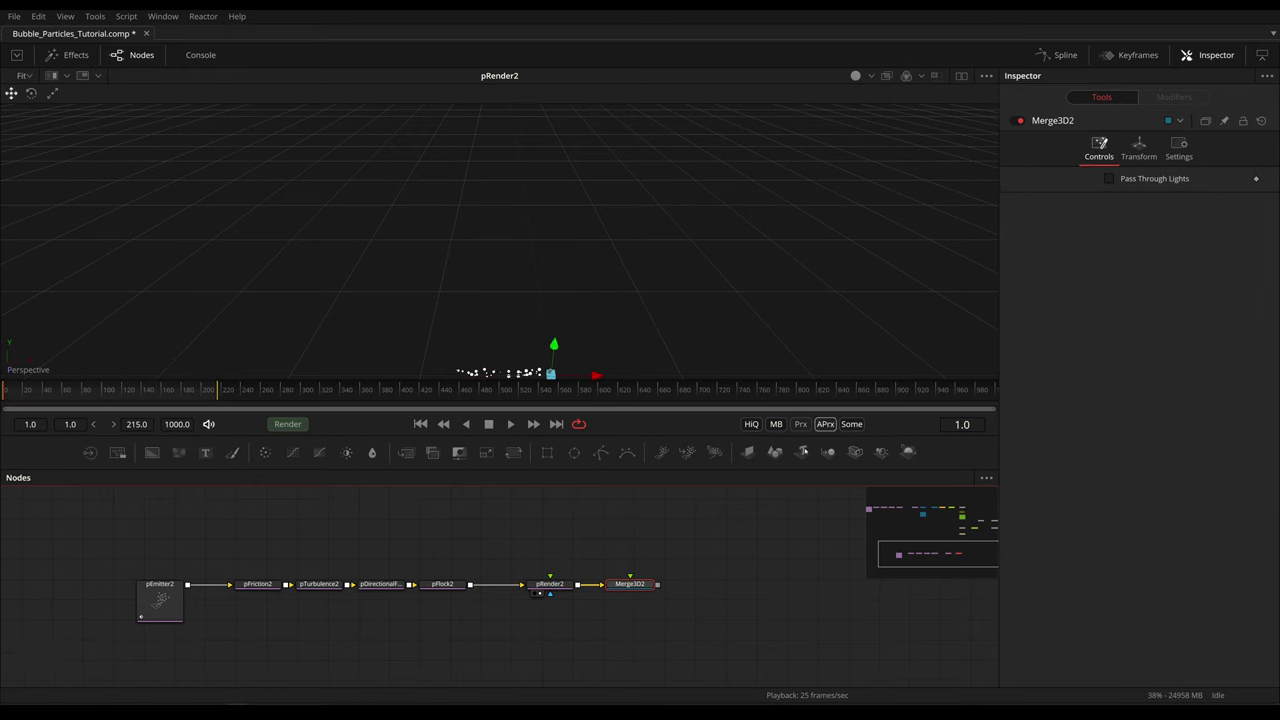
{"action": "key", "text": "shift+space"}
{"action": "type", "text": "mergecamer"}
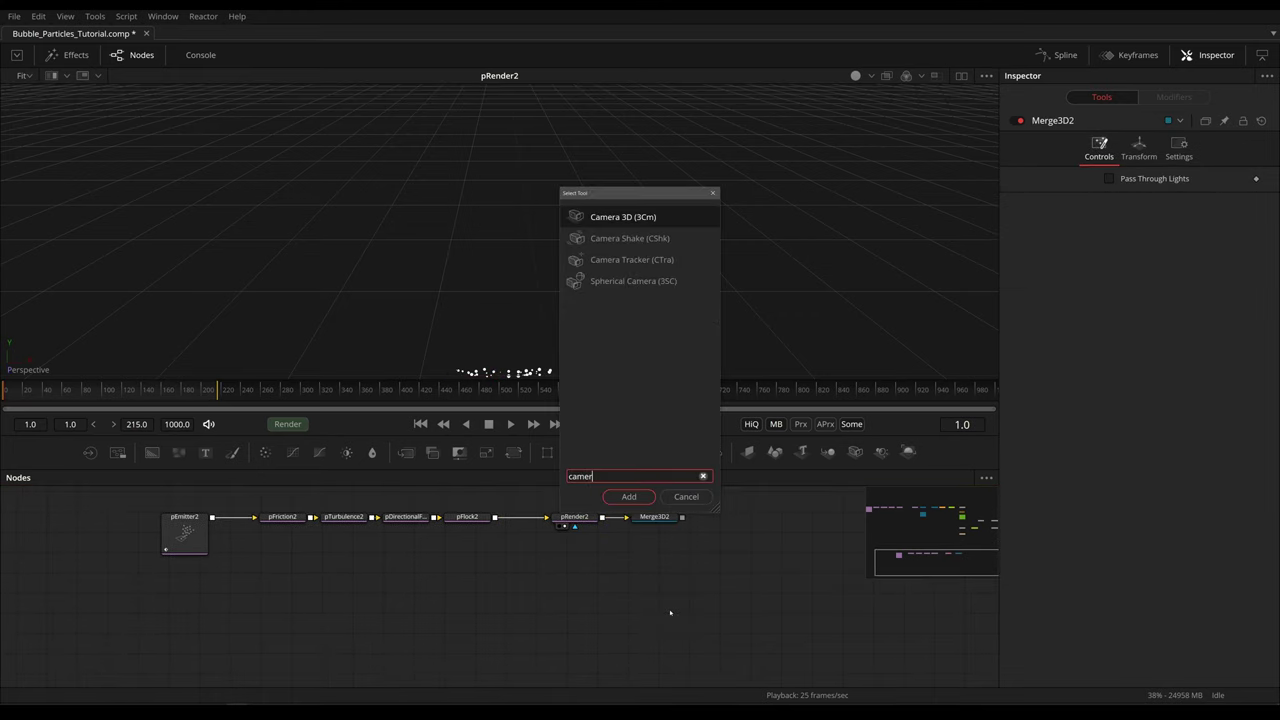
{"action": "key", "text": "Return"}
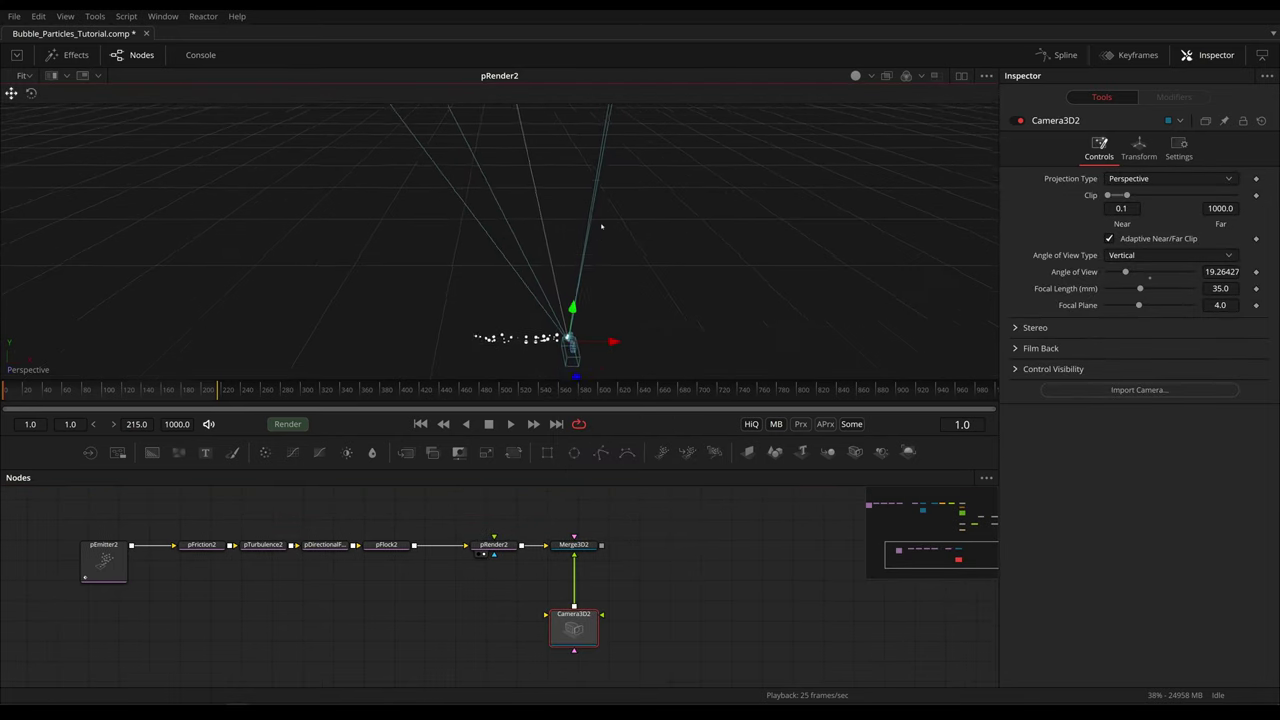
- Frame the particles around frame 21, display Merge3D2, and copy the perspective point of view to Camera3D2
{"action": "left_click_drag", "start_coordinate": [537, 290], "coordinate": [523, 251]}
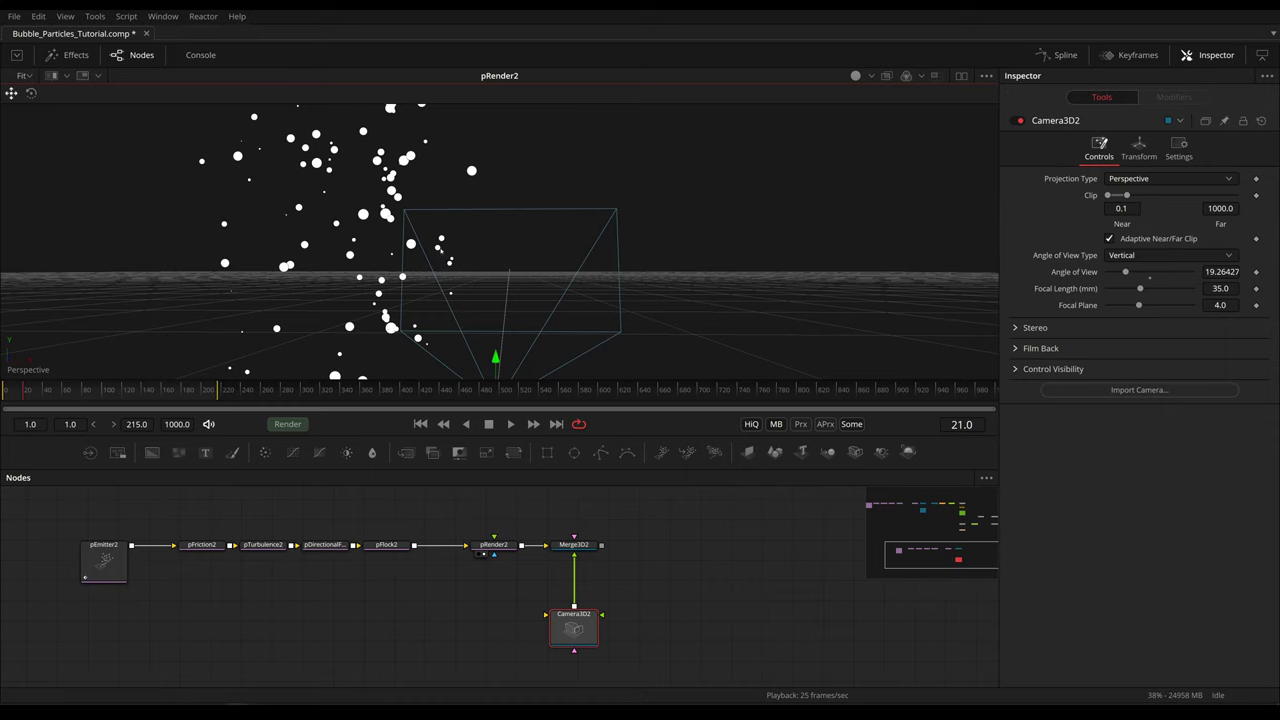
{"action": "left_click", "coordinate": [565, 545]}
{"action": "key", "text": "1"}
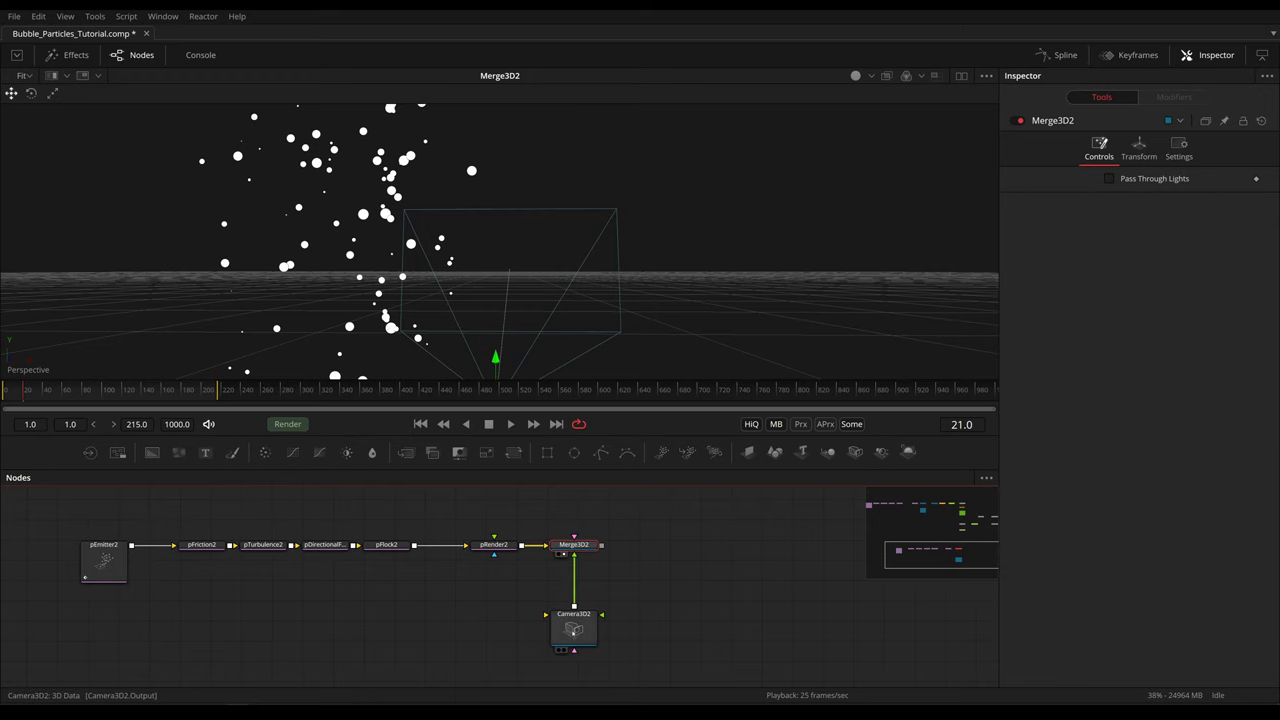
{"action": "right_click", "coordinate": [30, 370]}
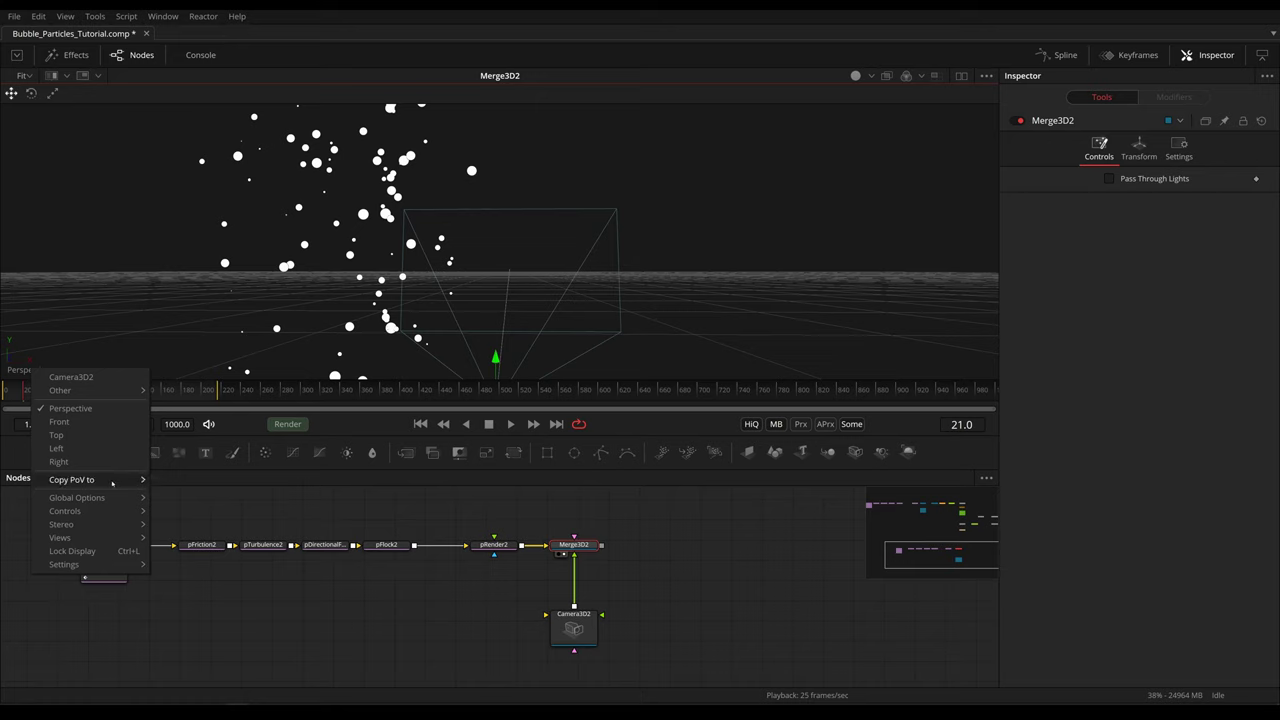
{"action": "left_click", "coordinate": [190, 484]}
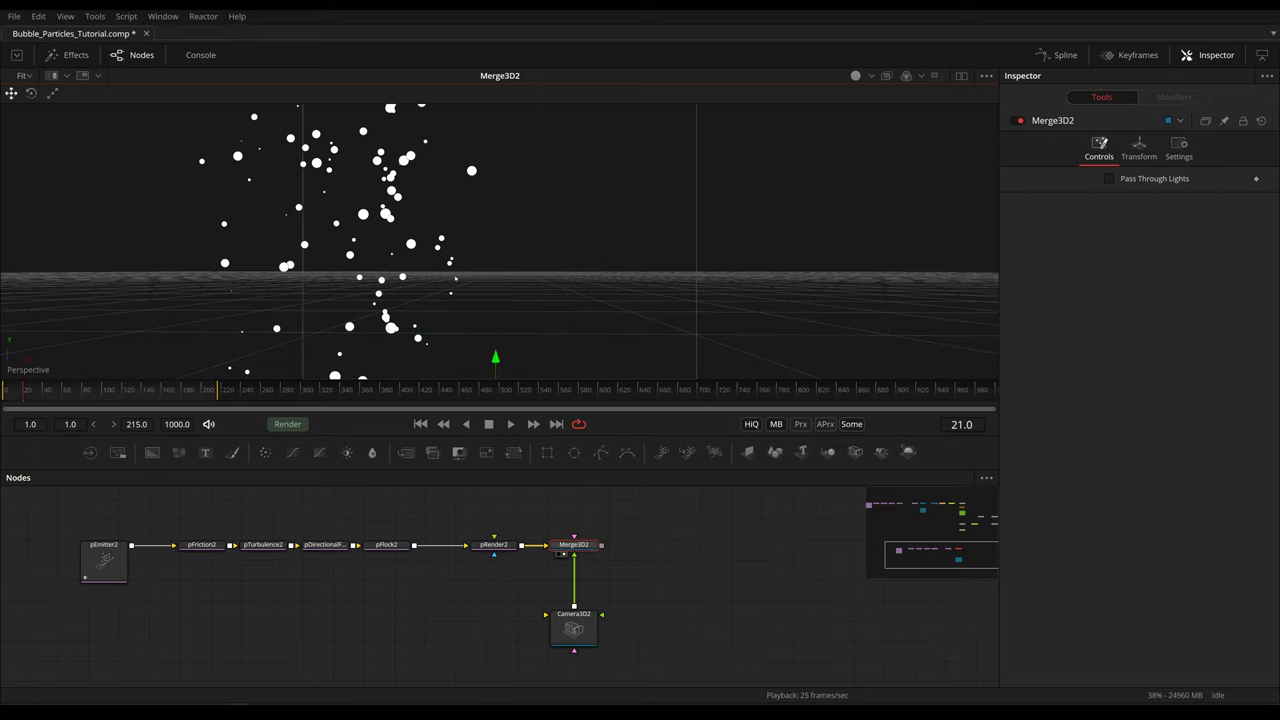
- Look at the scene through Camera3D2, and return to the perspective view to examine the camera's placement relative to the particles
{"action": "right_click", "coordinate": [30, 370]}
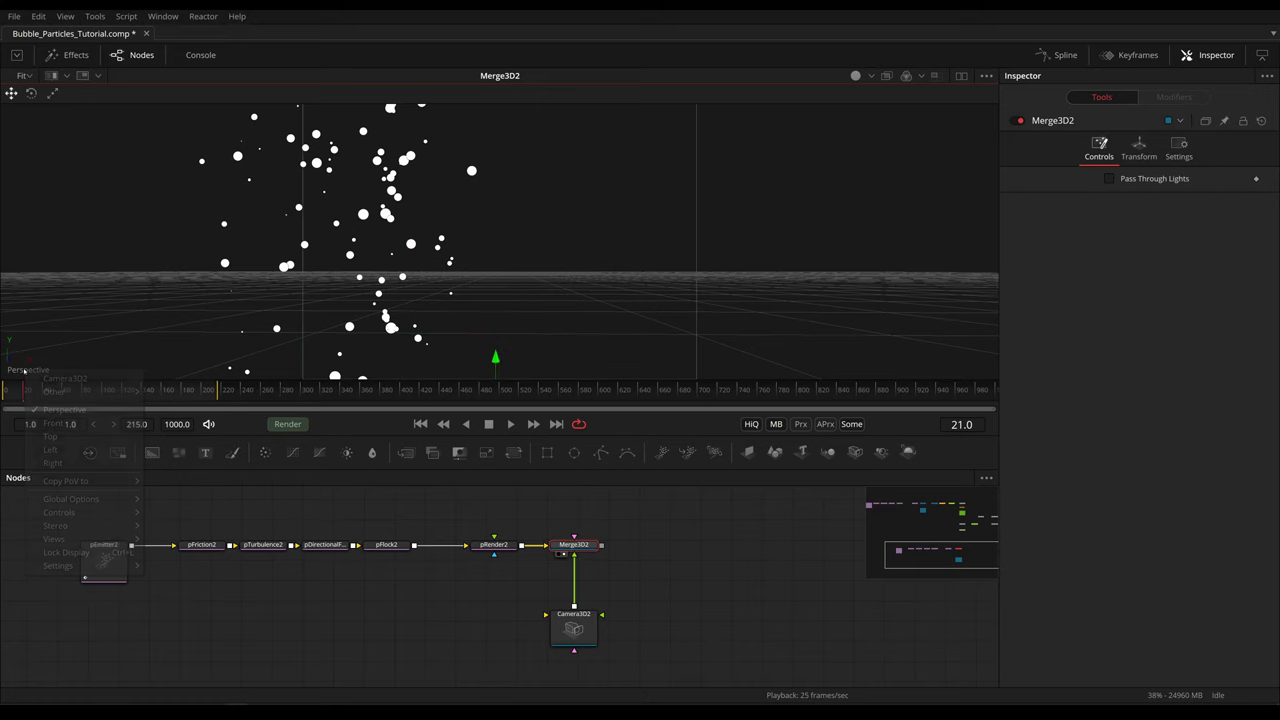
{"action": "left_click", "coordinate": [80, 378]}
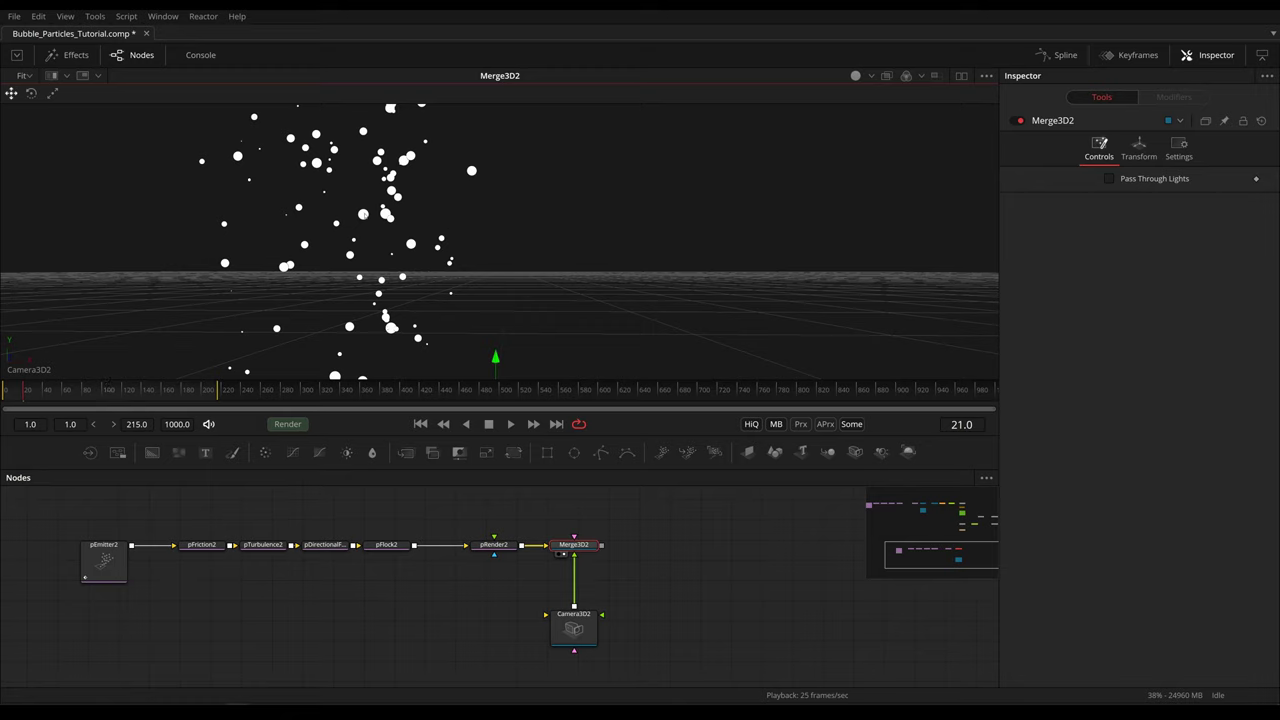
{"action": "left_click_drag", "start_coordinate": [432, 278], "coordinate": [314, 173]}
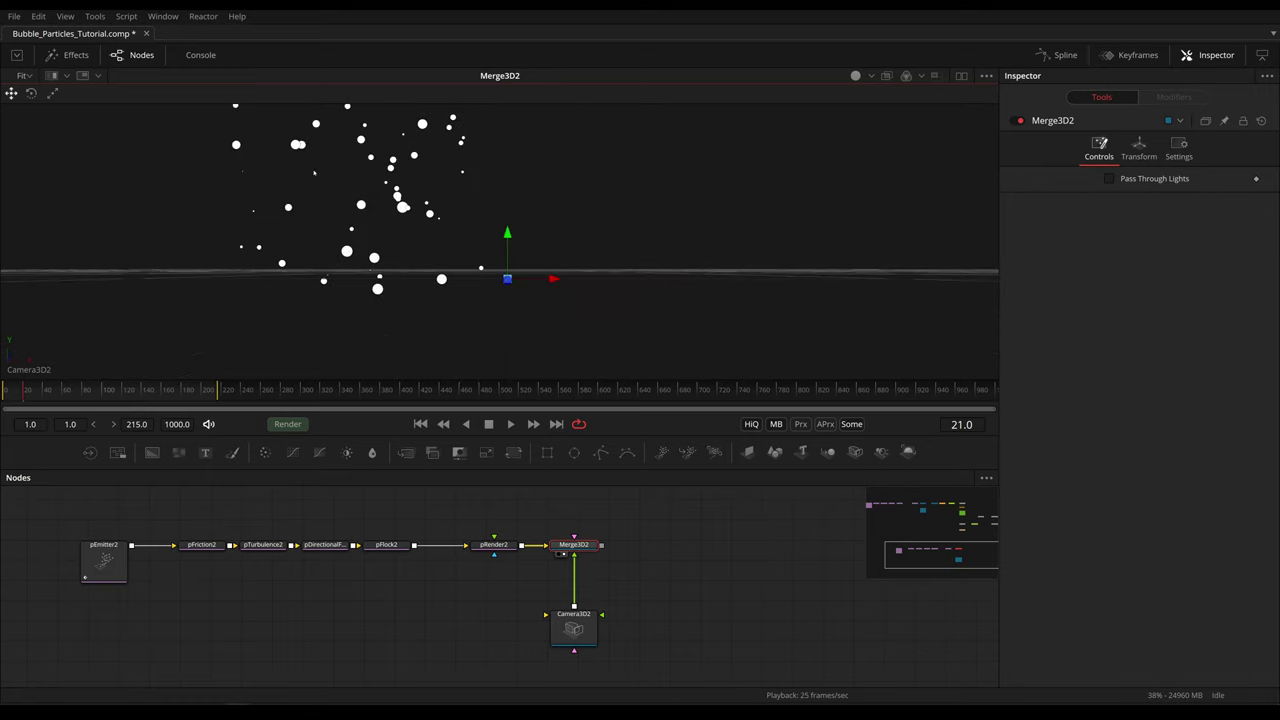
{"action": "left_click_drag", "start_coordinate": [390, 283], "coordinate": [408, 236]}
{"action": "right_click", "coordinate": [38, 380]}
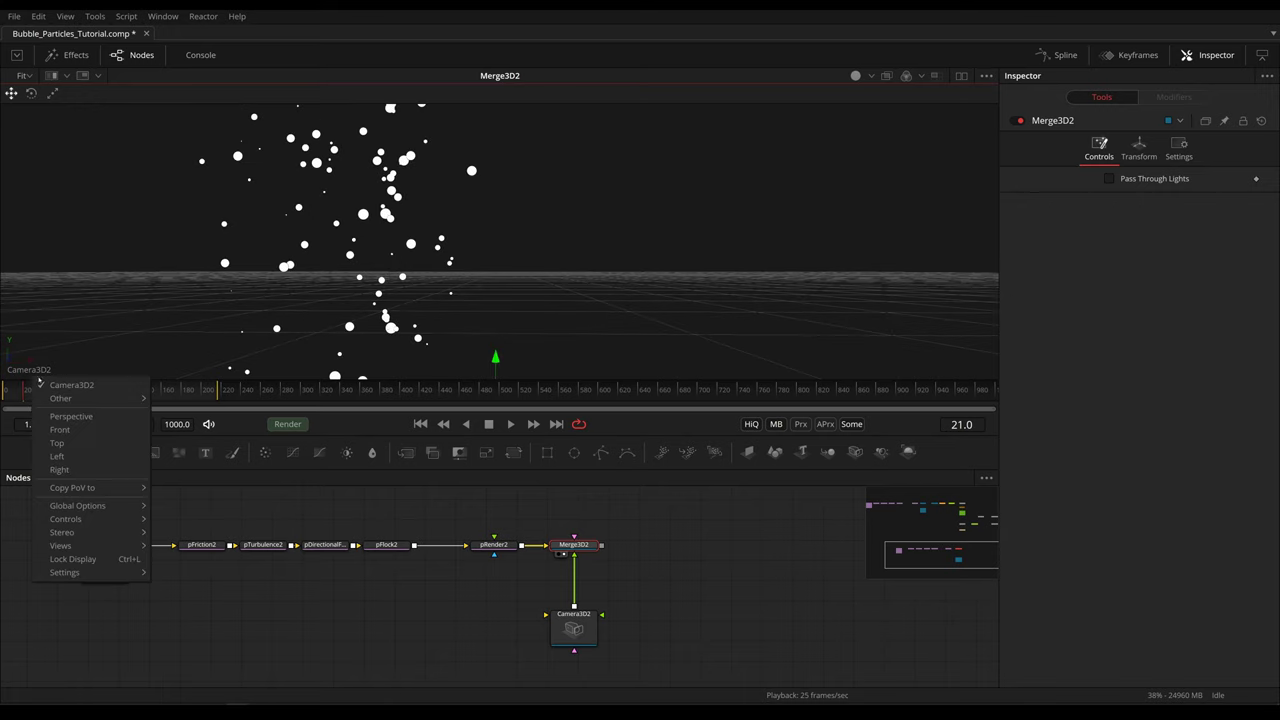
{"action": "left_click", "coordinate": [72, 416]}
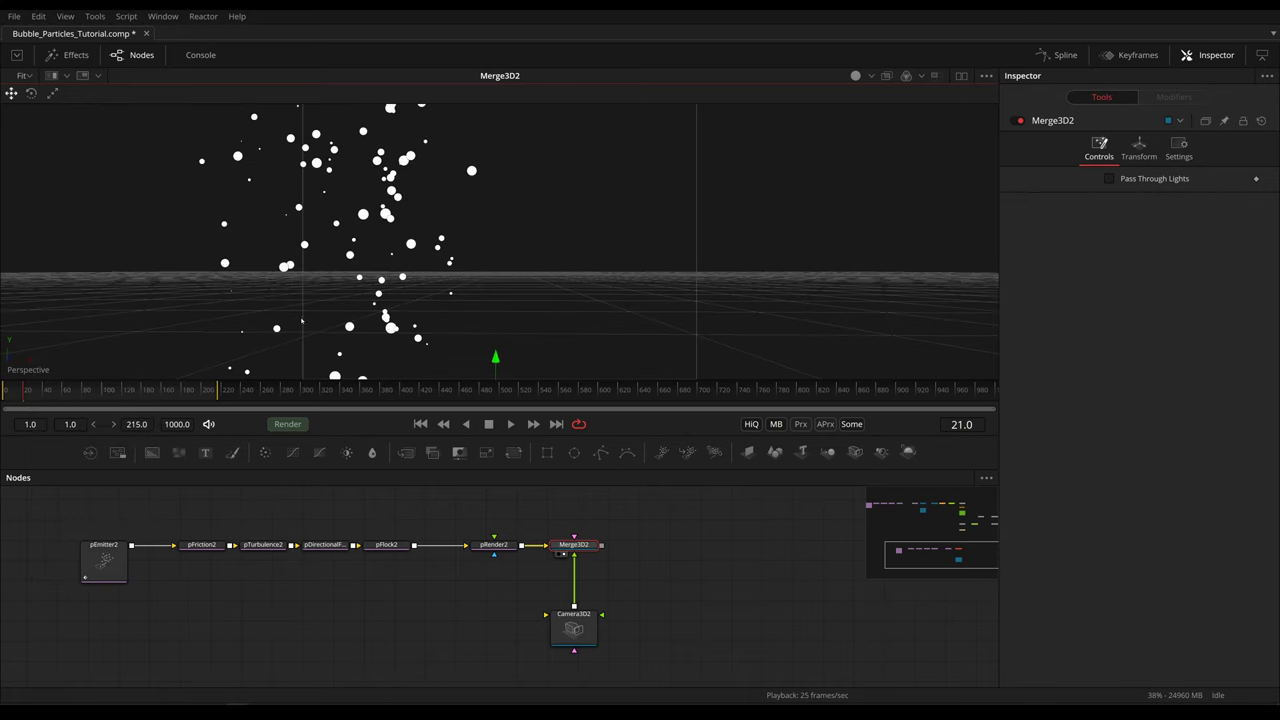
{"action": "left_click_drag", "start_coordinate": [504, 251], "coordinate": [466, 273]}
{"action": "scroll", "coordinate": [466, 273], "scroll_direction": "down", "scroll_amount": 5}
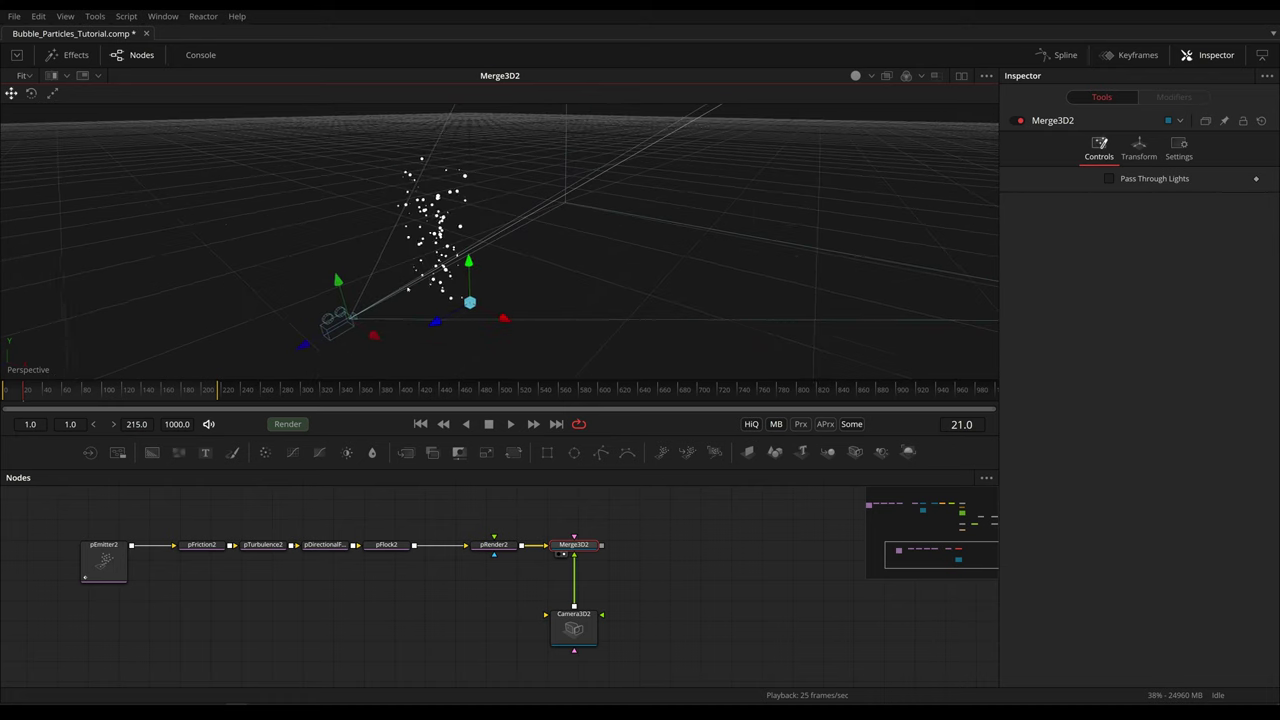
- Add a Renderer 3D node after Merge3D2, space it out in the chain, and display its output
{"action": "key", "text": "shift+space"}
{"action": "type", "text": "re"}
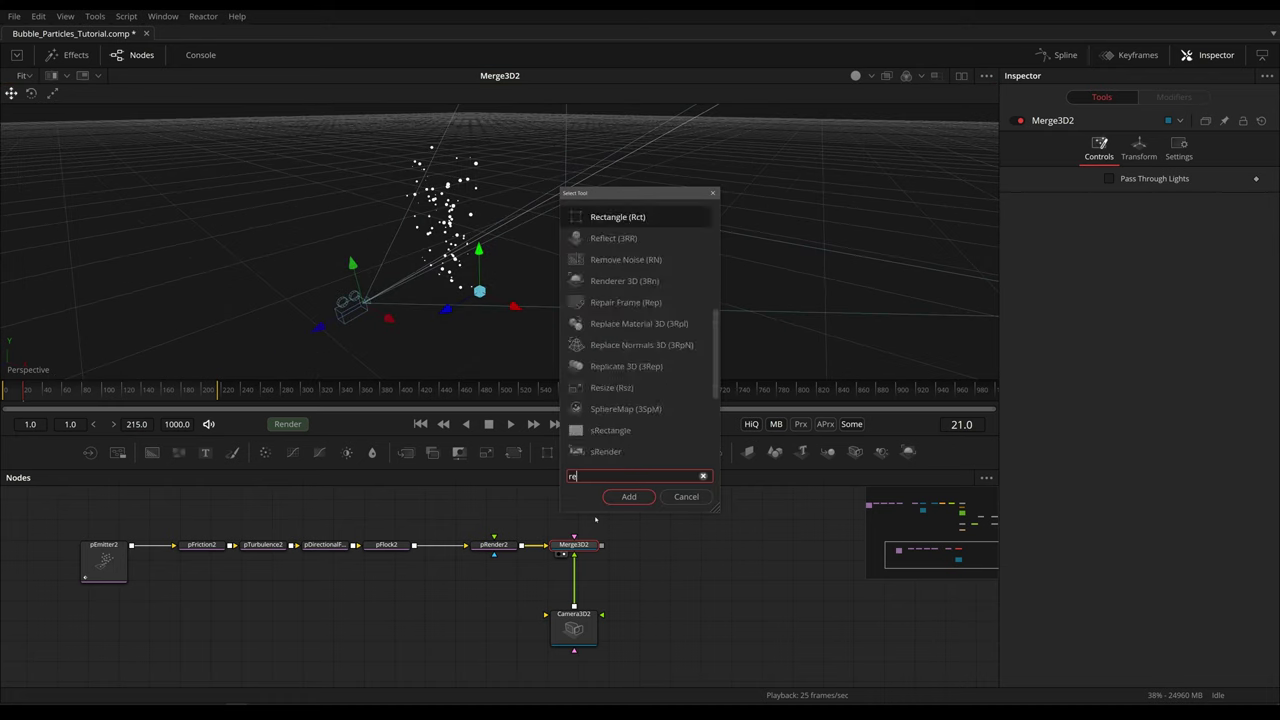
{"action": "type", "text": "nder"}
{"action": "key", "text": "Return"}
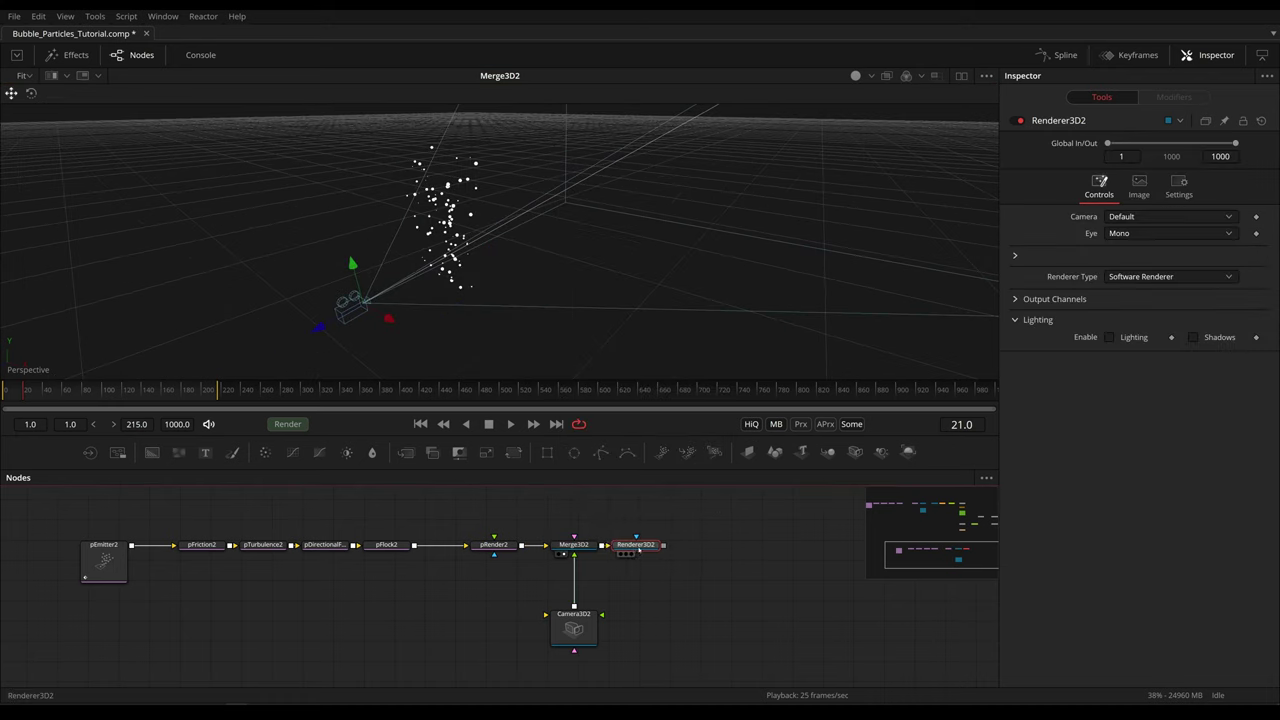
{"action": "left_click_drag", "start_coordinate": [638, 546], "coordinate": [666, 546]}
{"action": "key", "text": "2"}
- Open a second viewer, show Merge3D2 in it beside the render, and reframe the shot around the particles
{"action": "left_click_drag", "start_coordinate": [529, 287], "coordinate": [496, 286]}
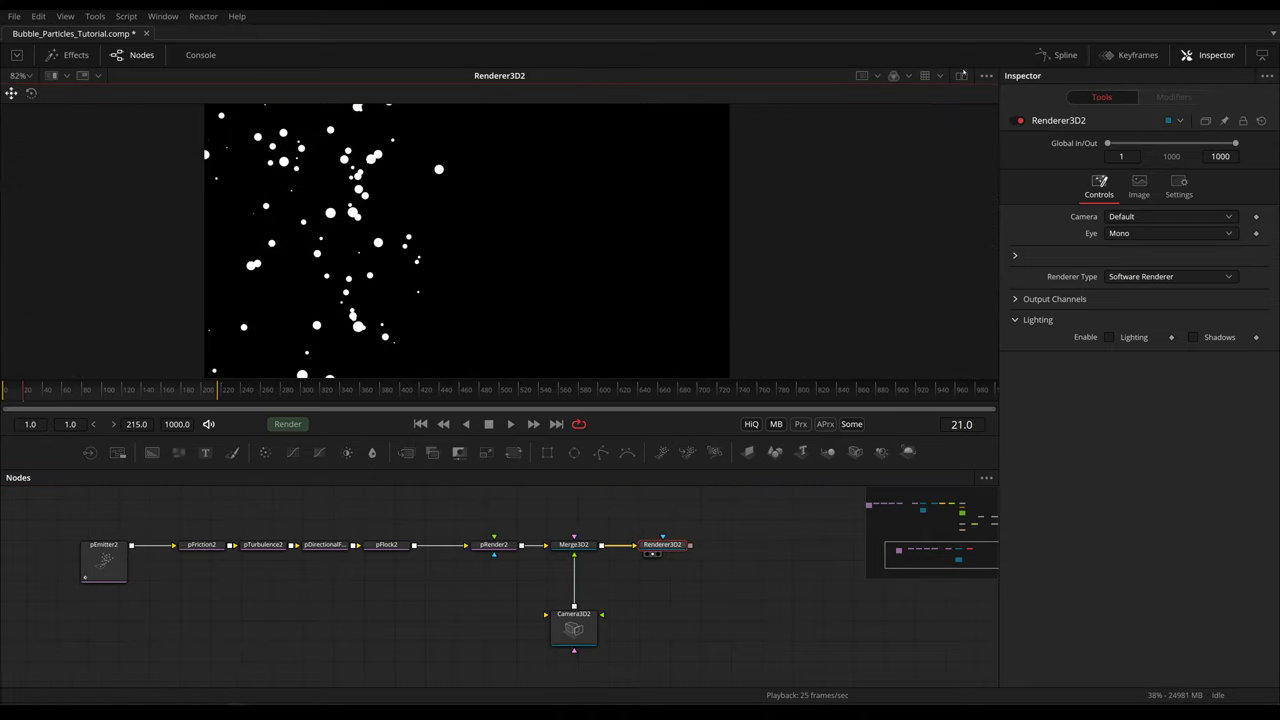
{"action": "left_click", "coordinate": [963, 75]}
{"action": "left_click_drag", "start_coordinate": [573, 545], "coordinate": [288, 241]}
{"action": "scroll", "coordinate": [751, 272], "scroll_direction": "down", "scroll_amount": 3}
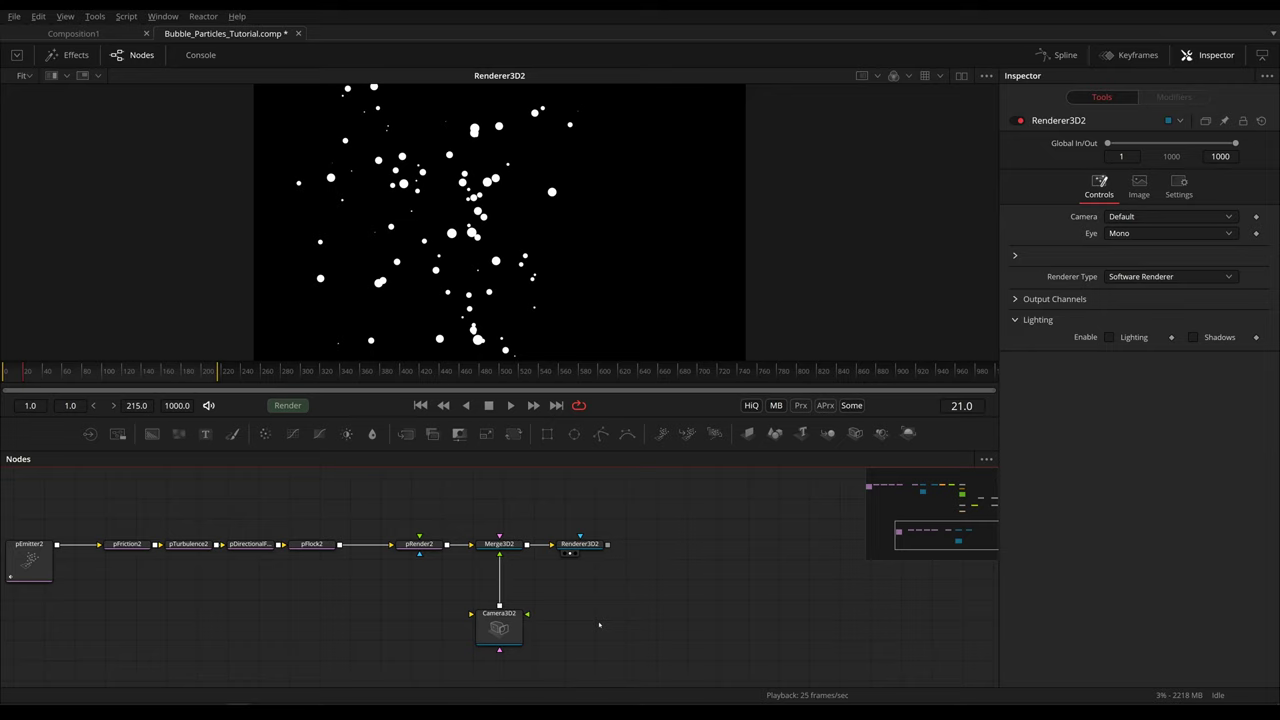
- Add a Blur node after Renderer3D2, display it, and set its Blur Size to 11.8
{"action": "left_click_drag", "start_coordinate": [577, 584], "coordinate": [488, 594]}
{"action": "left_click", "coordinate": [492, 555]}
{"action": "key", "text": "shift+space"}
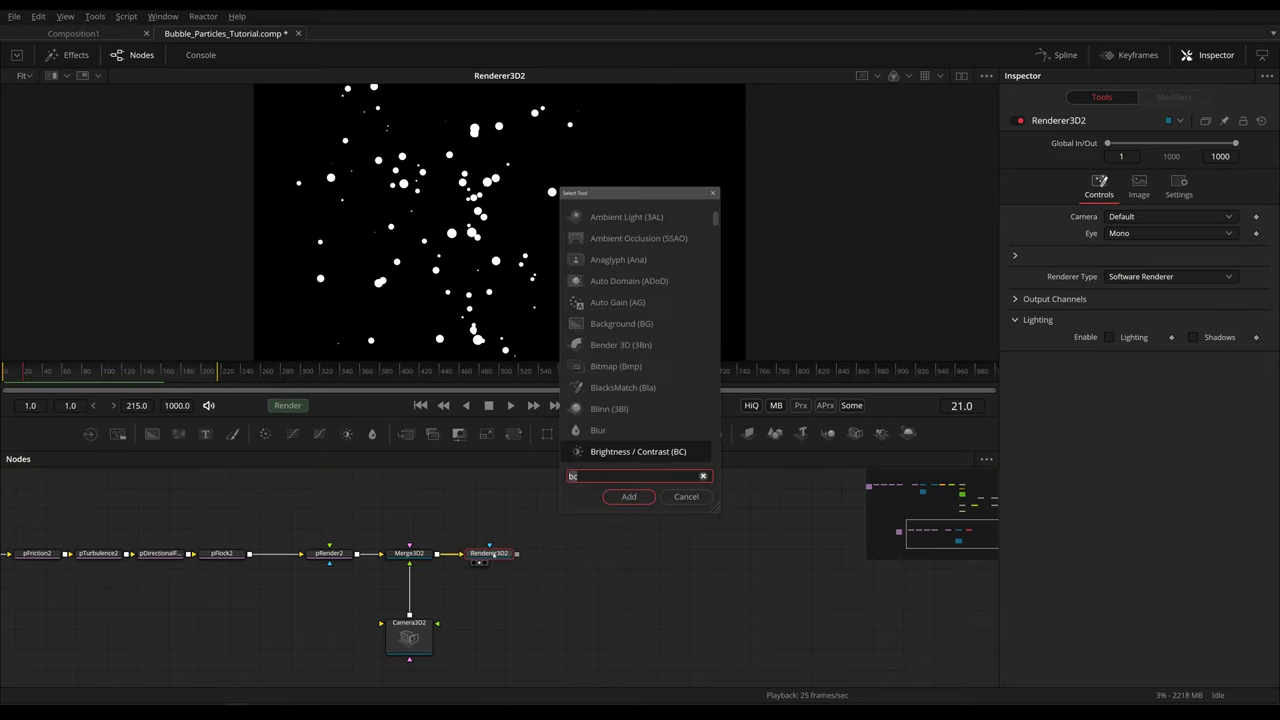
{"action": "type", "text": "blur"}
{"action": "key", "text": "Return"}
{"action": "key", "text": "2"}
{"action": "left_click_drag", "start_coordinate": [549, 555], "coordinate": [576, 555]}
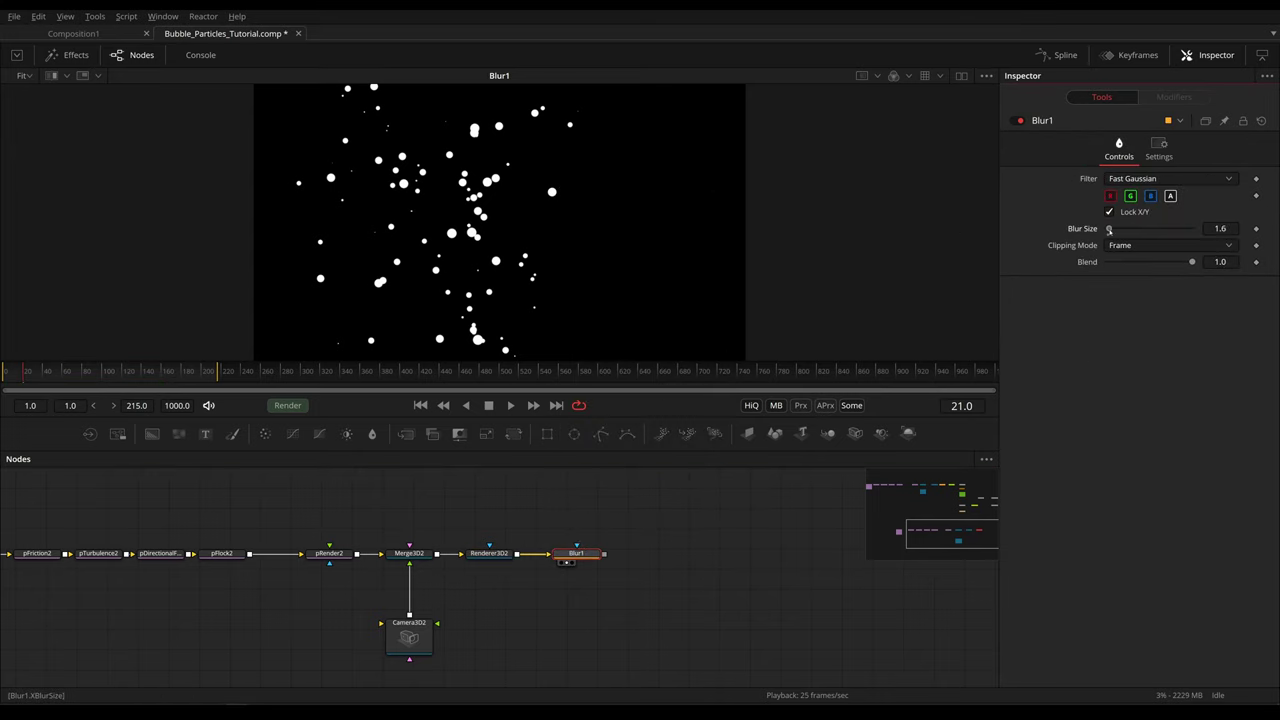
{"action": "left_click_drag", "start_coordinate": [1111, 231], "coordinate": [1117, 231]}
- Add a Brightness / Contrast node after the Blur, space it out, and display its output
{"action": "scroll", "coordinate": [531, 547], "scroll_direction": "right", "scroll_amount": 2}
{"action": "key", "text": "shift+space"}
{"action": "type", "text": "blurbc"}
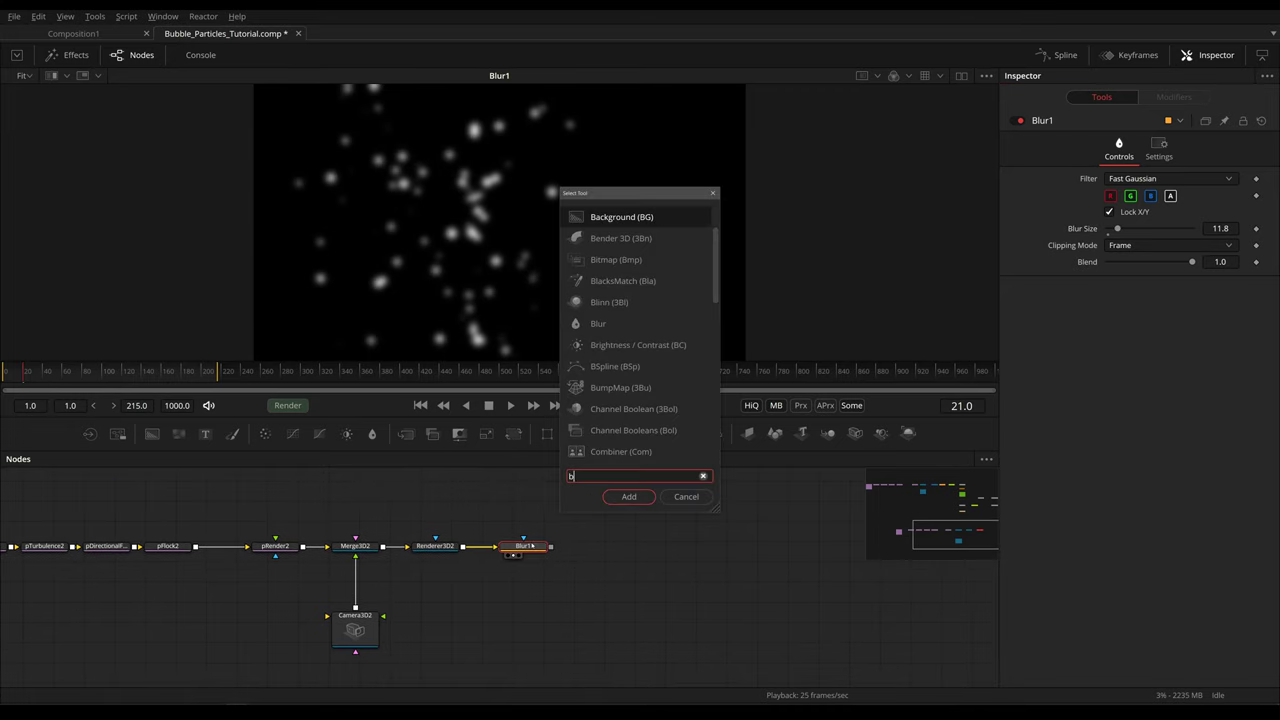
{"action": "key", "text": "Return"}
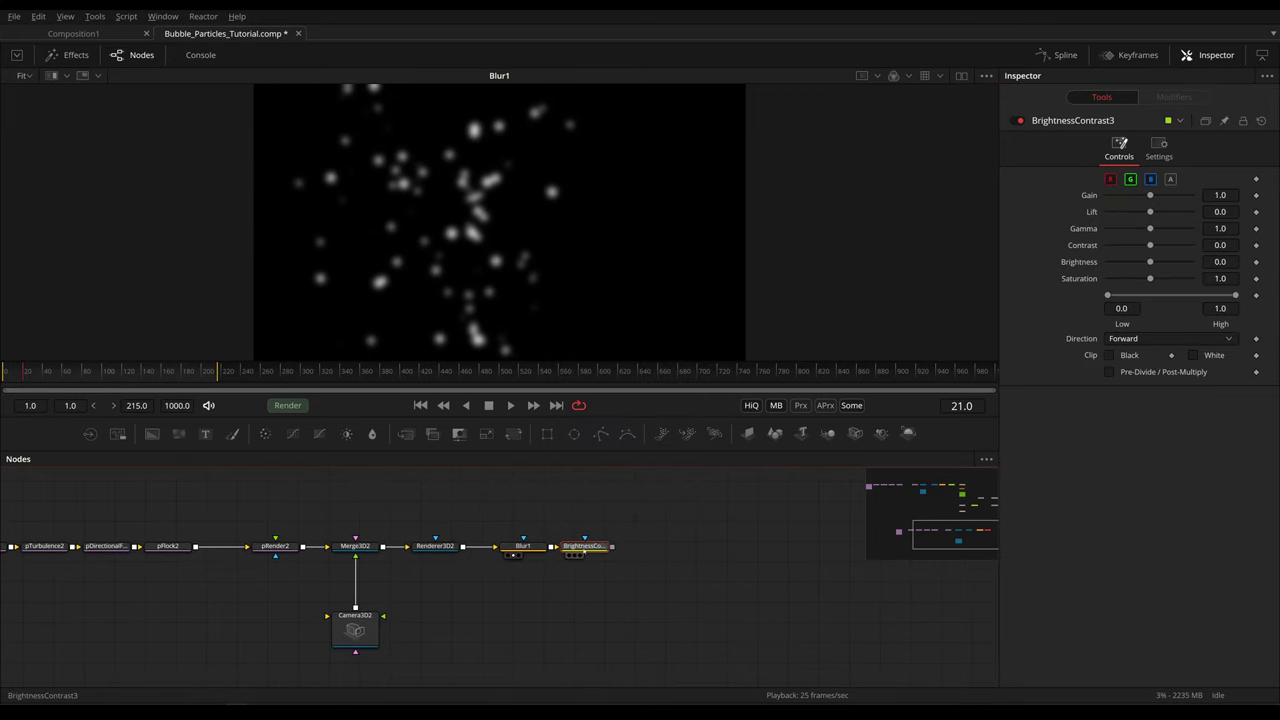
{"action": "left_click_drag", "start_coordinate": [585, 550], "coordinate": [608, 550]}
{"action": "key", "text": "2"}
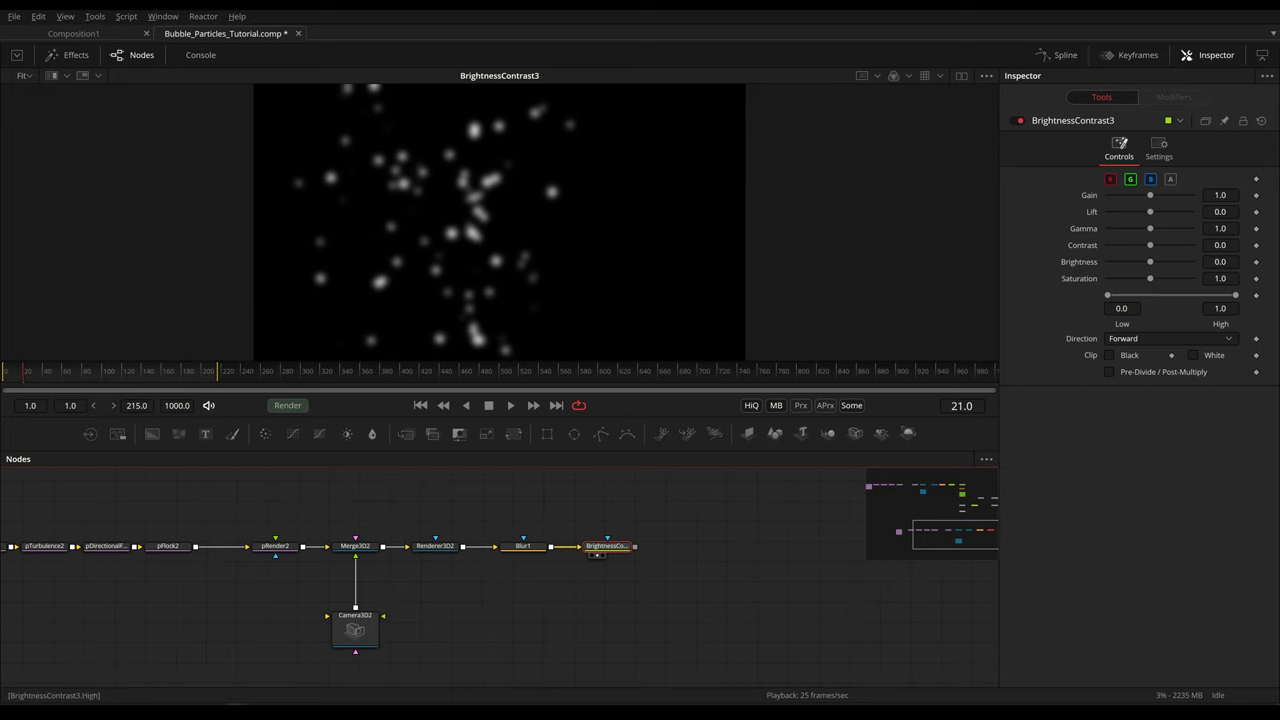
- Set the Brightness / Contrast Low to 0.133 and High to 0.167, and preview the merging bubbles in playback
{"action": "left_click_drag", "start_coordinate": [1107, 295], "coordinate": [1135, 296]}
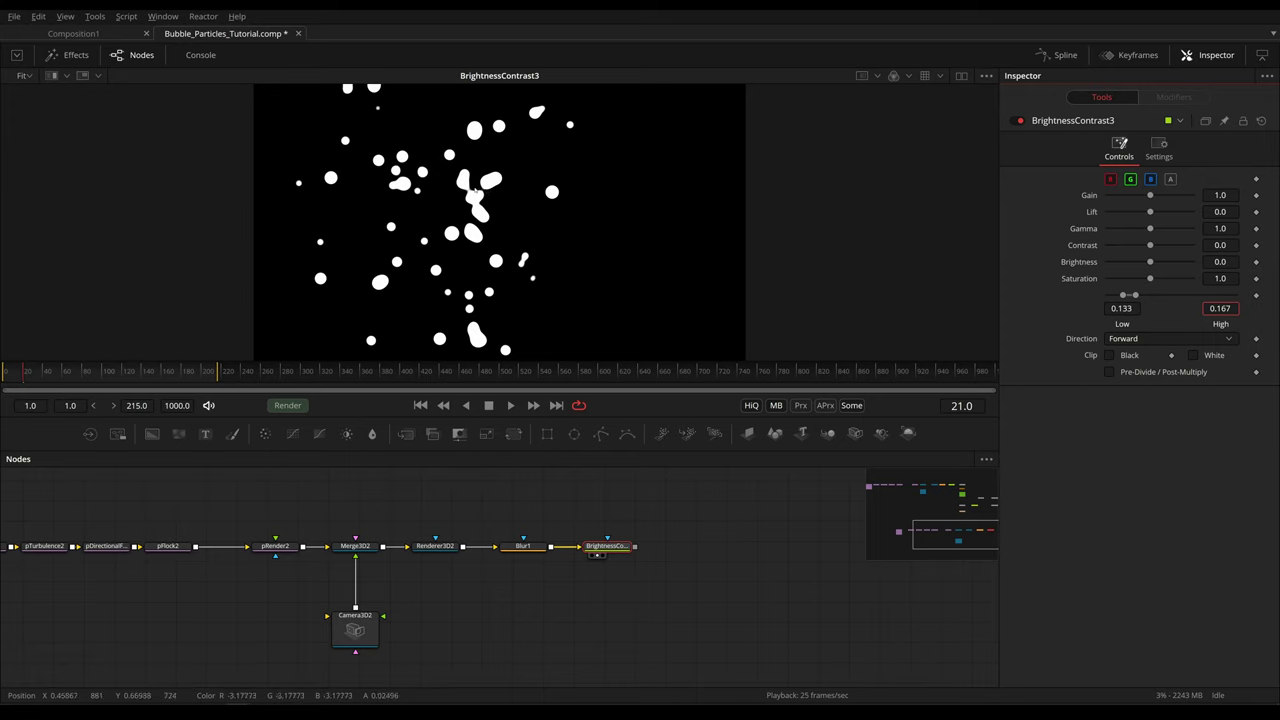
{"action": "key", "text": "space"}
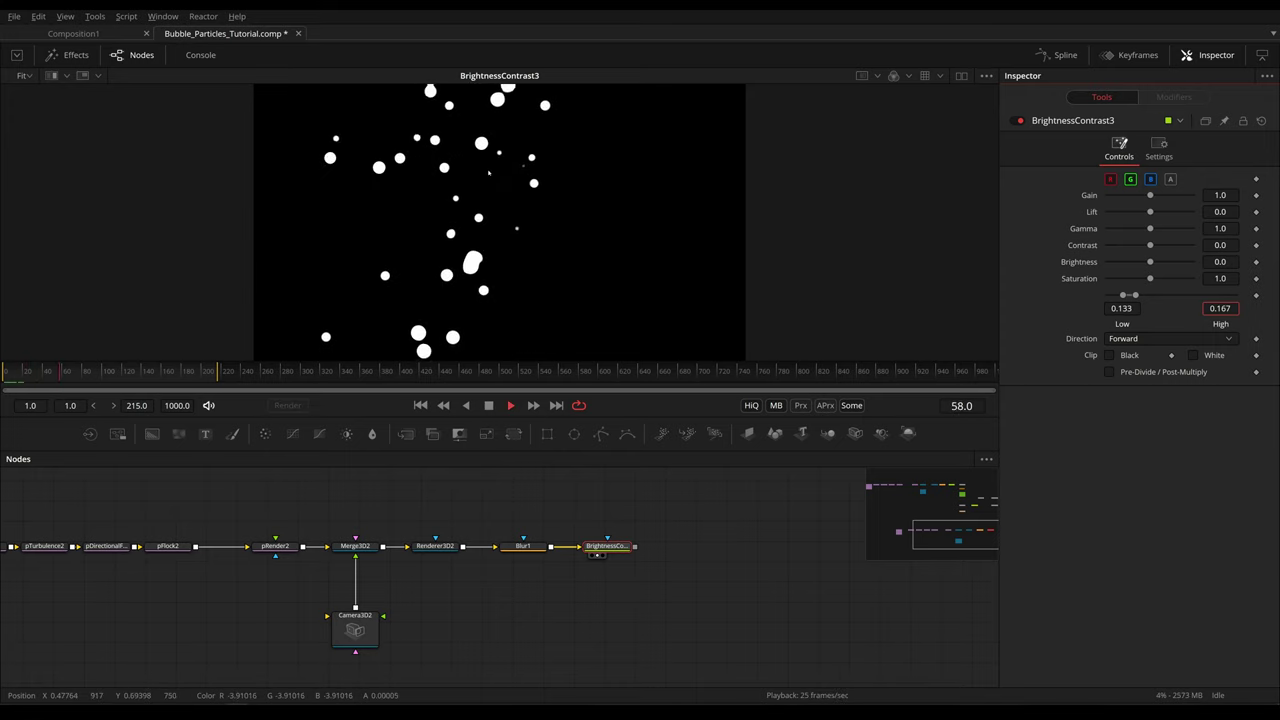
{"action": "key", "text": "space"}
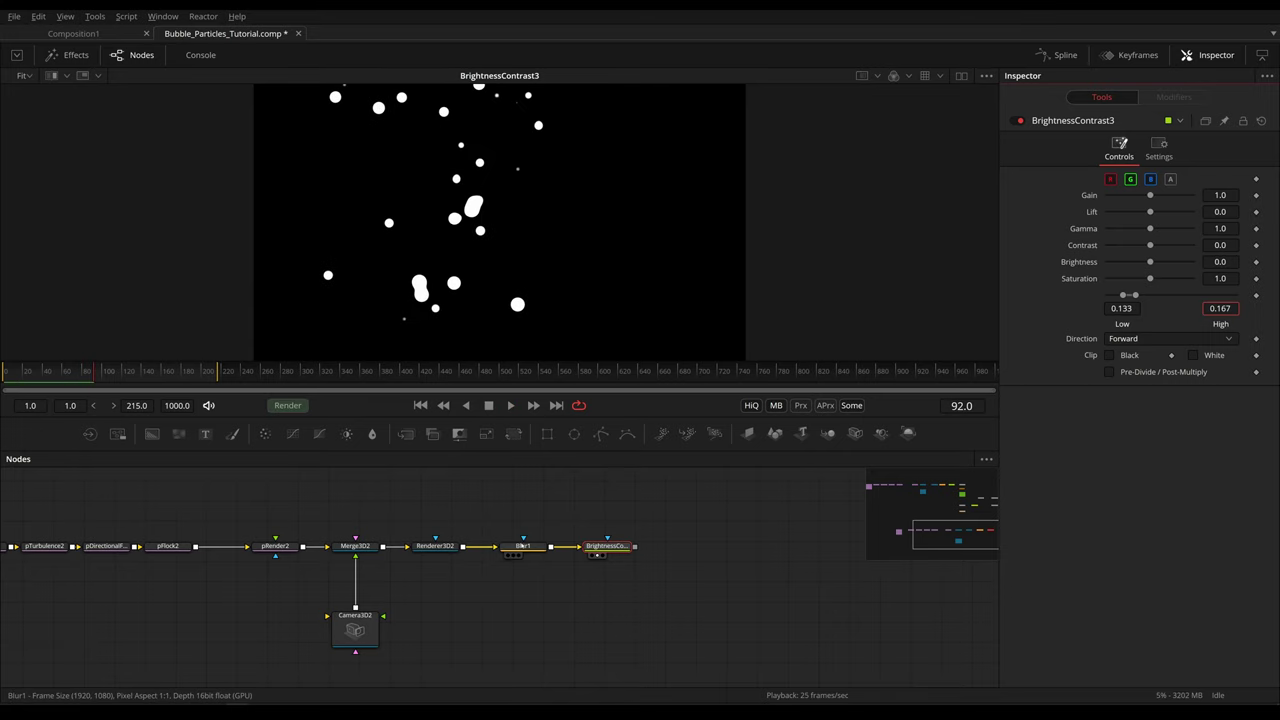
- Try a larger Blur Size of 14.2 on the Blur node, and settle on 8.7
{"action": "left_click", "coordinate": [523, 547]}
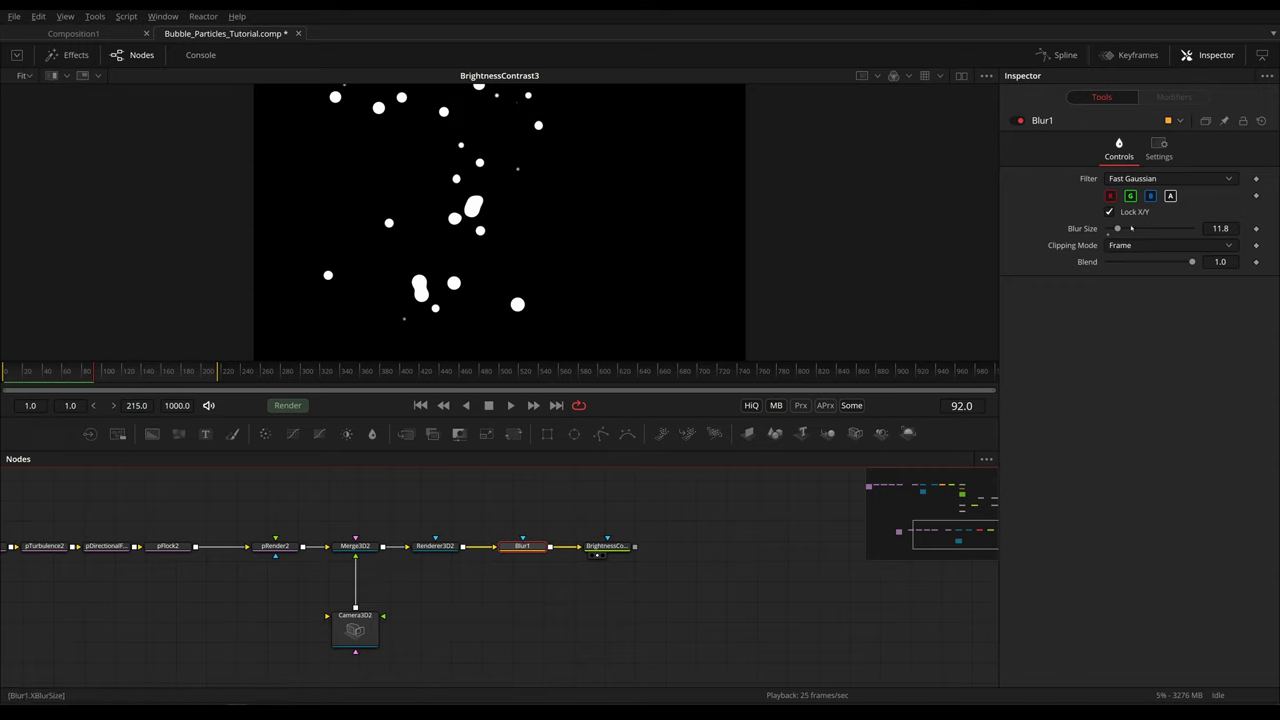
{"action": "left_click_drag", "start_coordinate": [1117, 229], "coordinate": [1120, 229]}
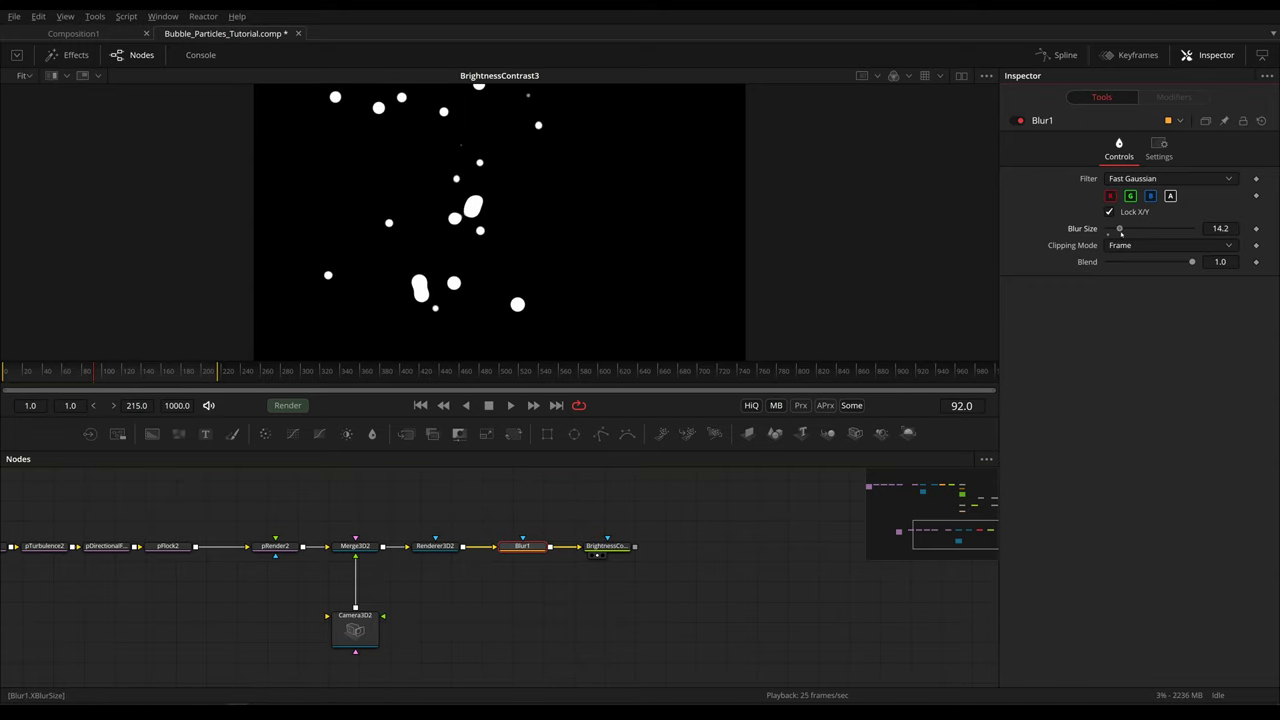
{"action": "left_click_drag", "start_coordinate": [1120, 229], "coordinate": [1118, 229]}
{"action": "left_click_drag", "start_coordinate": [1120, 229], "coordinate": [1114, 229]}
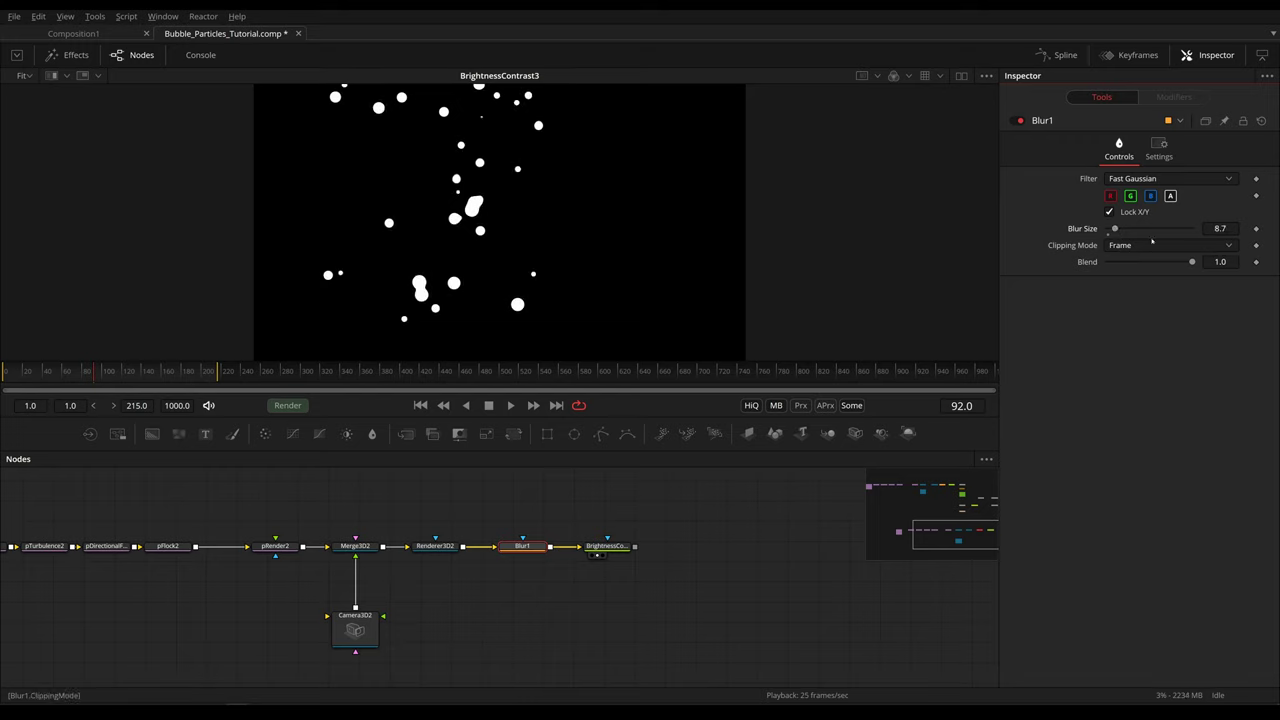
- Soften the bubble edges by setting the Brightness / Contrast Low to 0.1 and High to 0.25, and play the result from an earlier frame
{"action": "left_click", "coordinate": [607, 546]}
{"action": "left_click_drag", "start_coordinate": [1124, 295], "coordinate": [1144, 297]}
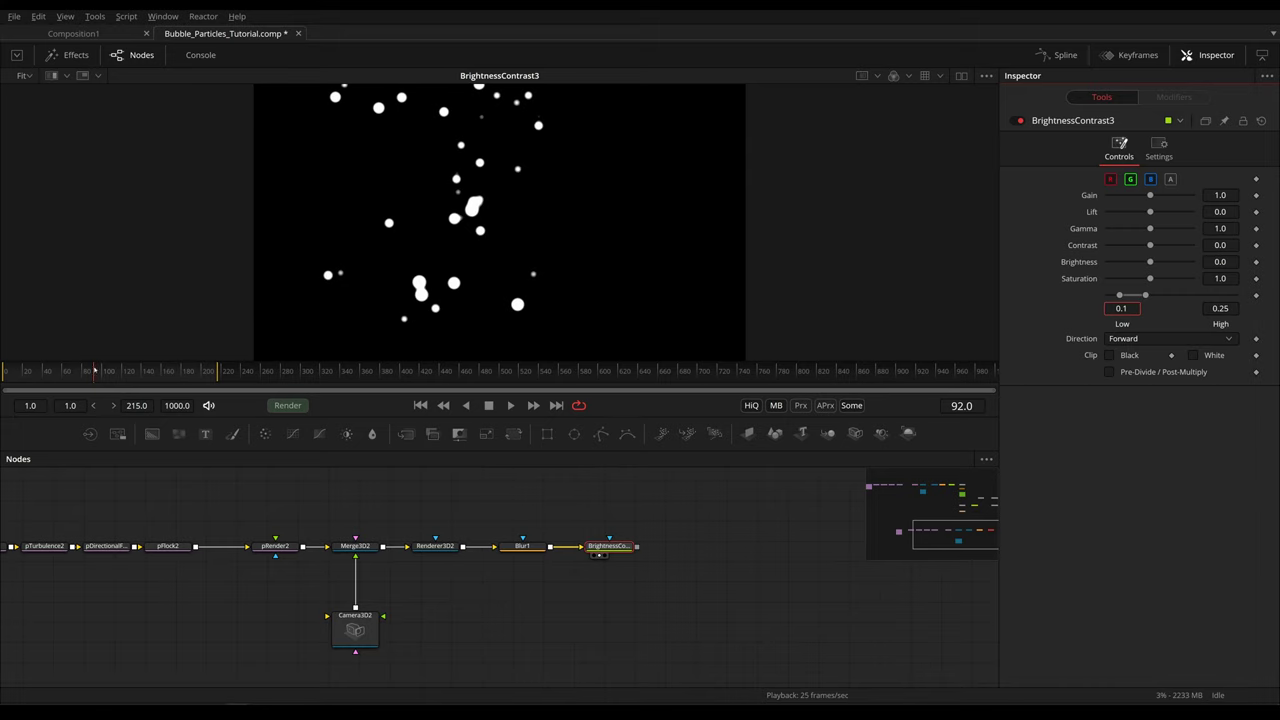
{"action": "left_click_drag", "start_coordinate": [94, 371], "coordinate": [53, 371]}
{"action": "key", "text": "space"}
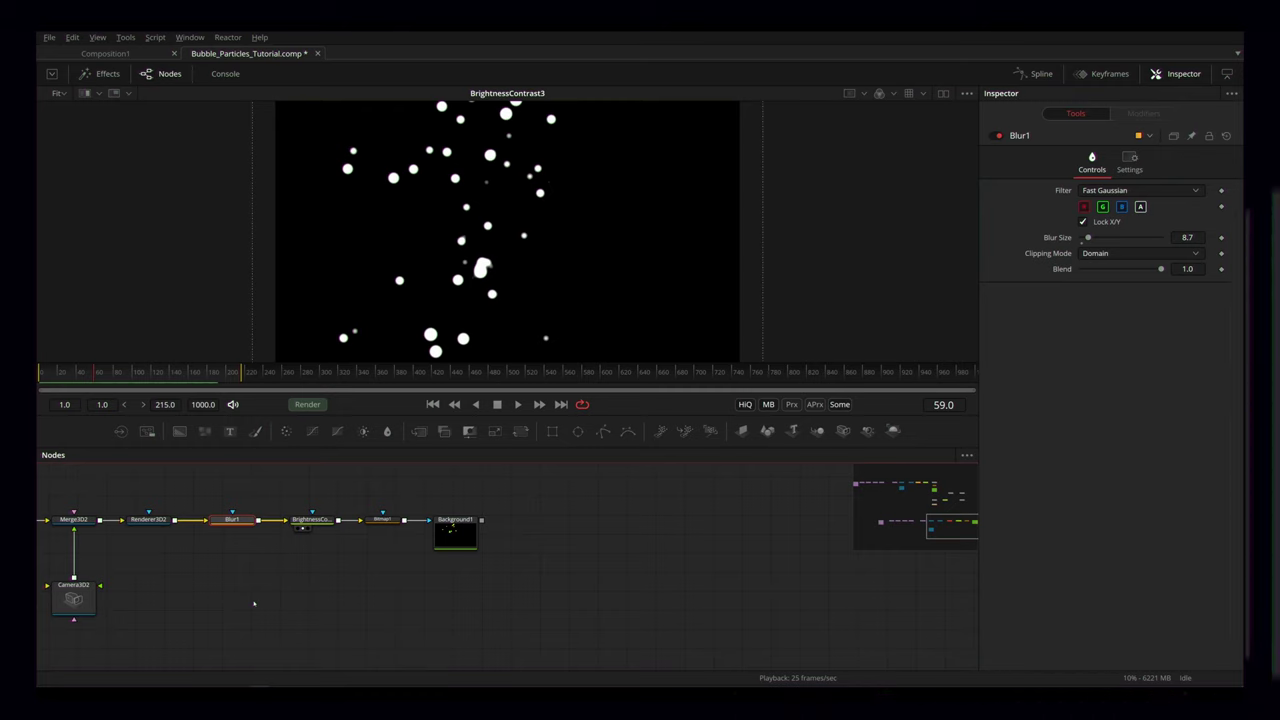
{"action": "left_click_drag", "start_coordinate": [314, 575], "coordinate": [472, 589]}
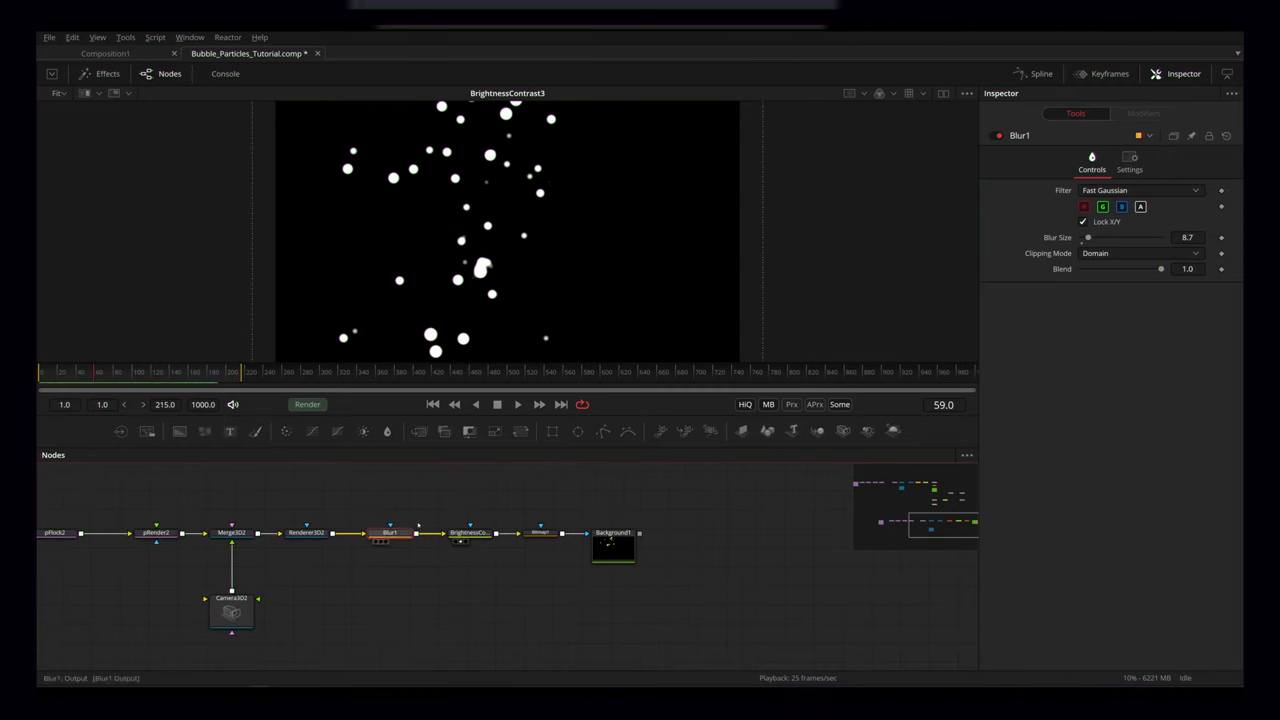
{"action": "left_click", "coordinate": [470, 536]}
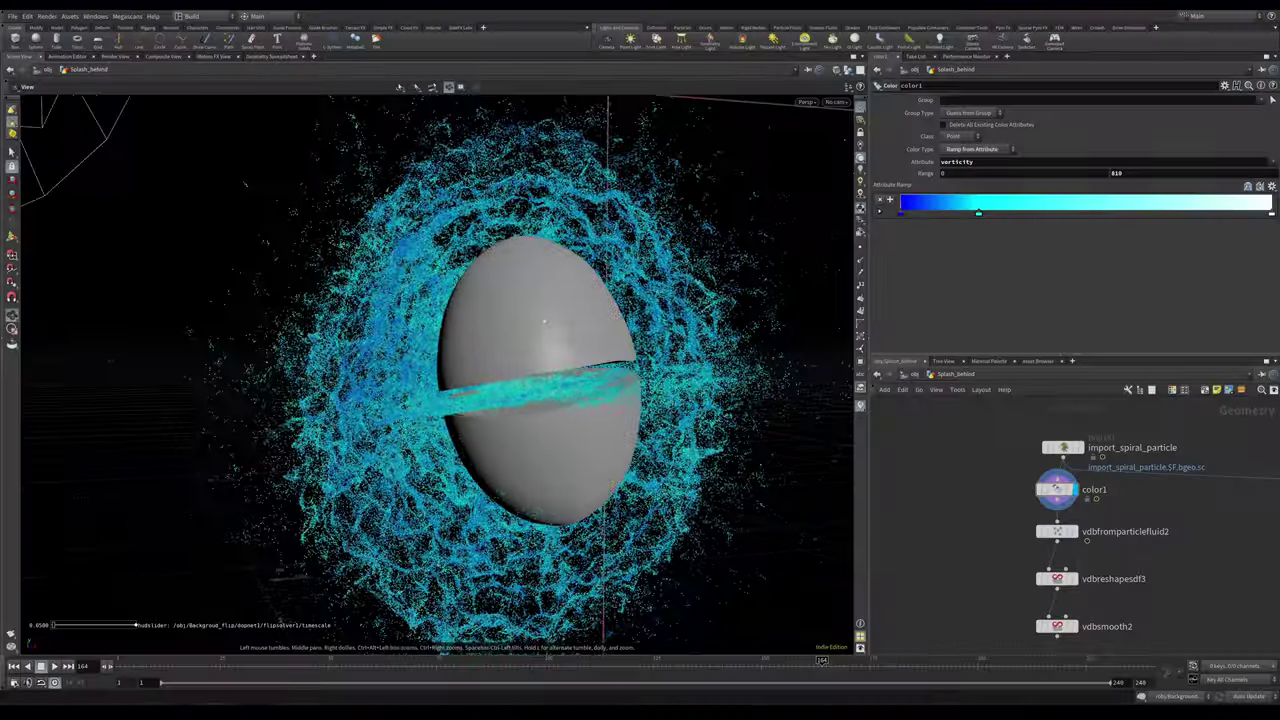
- Examine the Houdini splash meshing stage by stage, displaying vdbfromparticlefluid2 and the reshape and smooth nodes that follow
{"action": "mouse_move", "coordinate": [544, 321]}
{"action": "left_mouse_down"}
{"action": "mouse_move", "coordinate": [460, 316]}
{"action": "mouse_move", "coordinate": [530, 300]}
{"action": "left_mouse_up"}
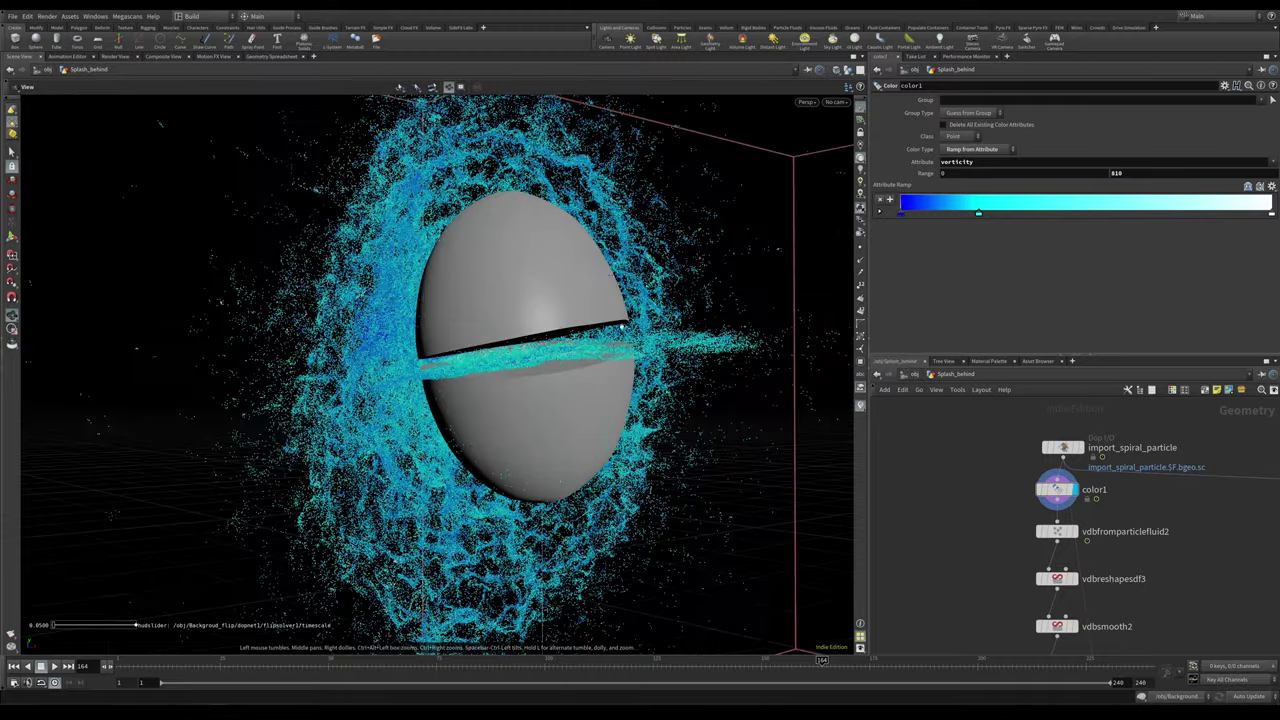
{"action": "left_click", "coordinate": [1074, 531]}
{"action": "scroll", "coordinate": [560, 360], "scroll_direction": "down", "scroll_amount": 3}
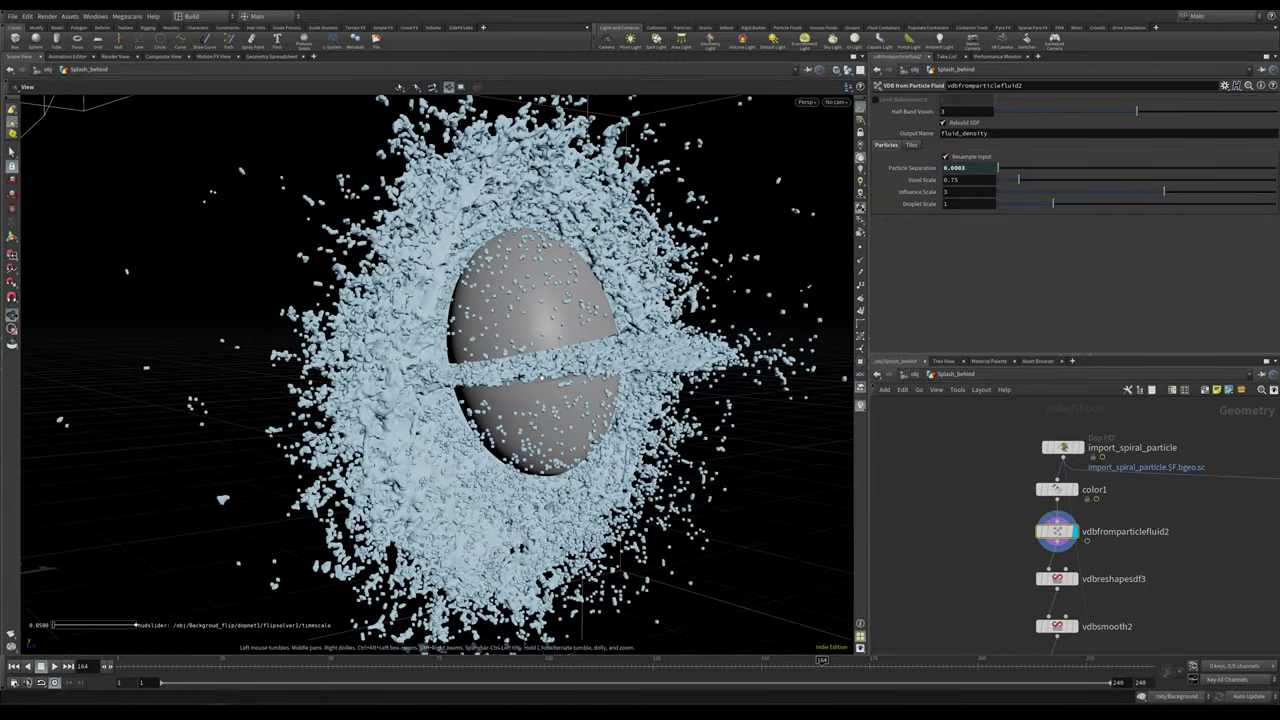
{"action": "left_click", "coordinate": [1075, 579]}
{"action": "left_click", "coordinate": [1074, 578]}
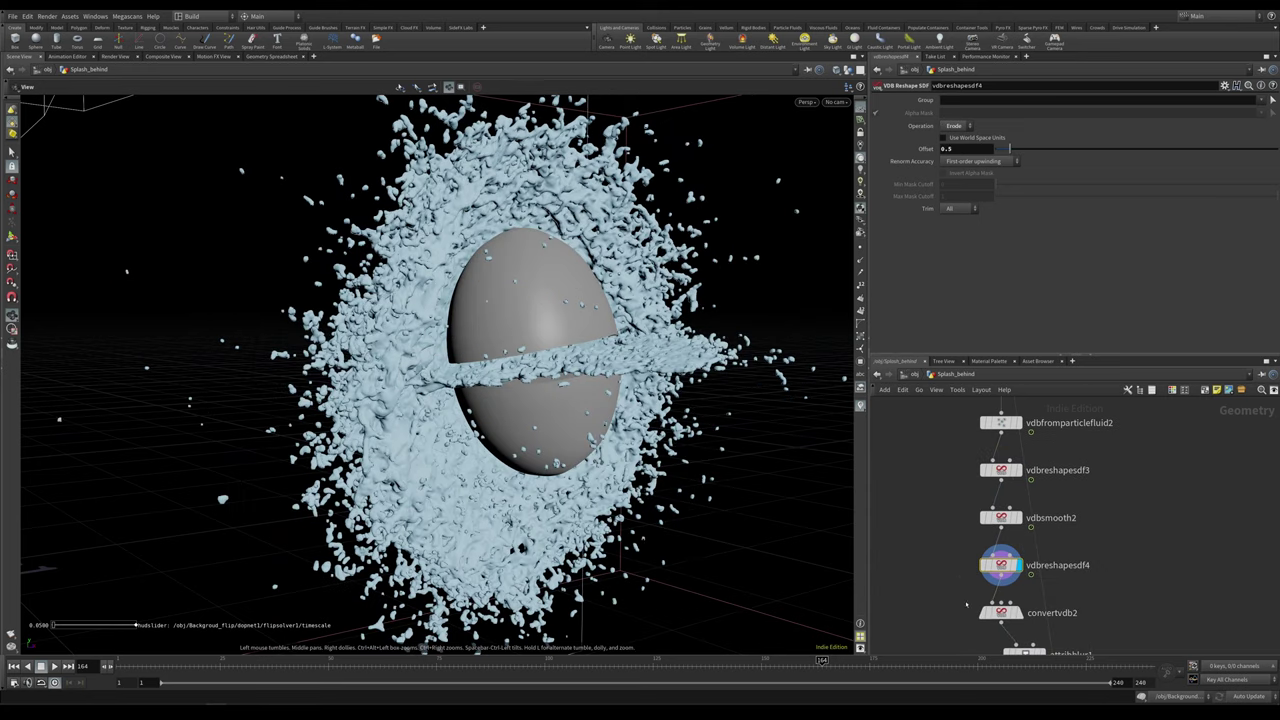
{"action": "left_click_drag", "start_coordinate": [1016, 610], "coordinate": [1010, 557]}
{"action": "left_click", "coordinate": [1011, 559]}
{"action": "left_click_drag", "start_coordinate": [600, 400], "coordinate": [510, 400]}
{"action": "left_click_drag", "start_coordinate": [237, 458], "coordinate": [300, 450]}
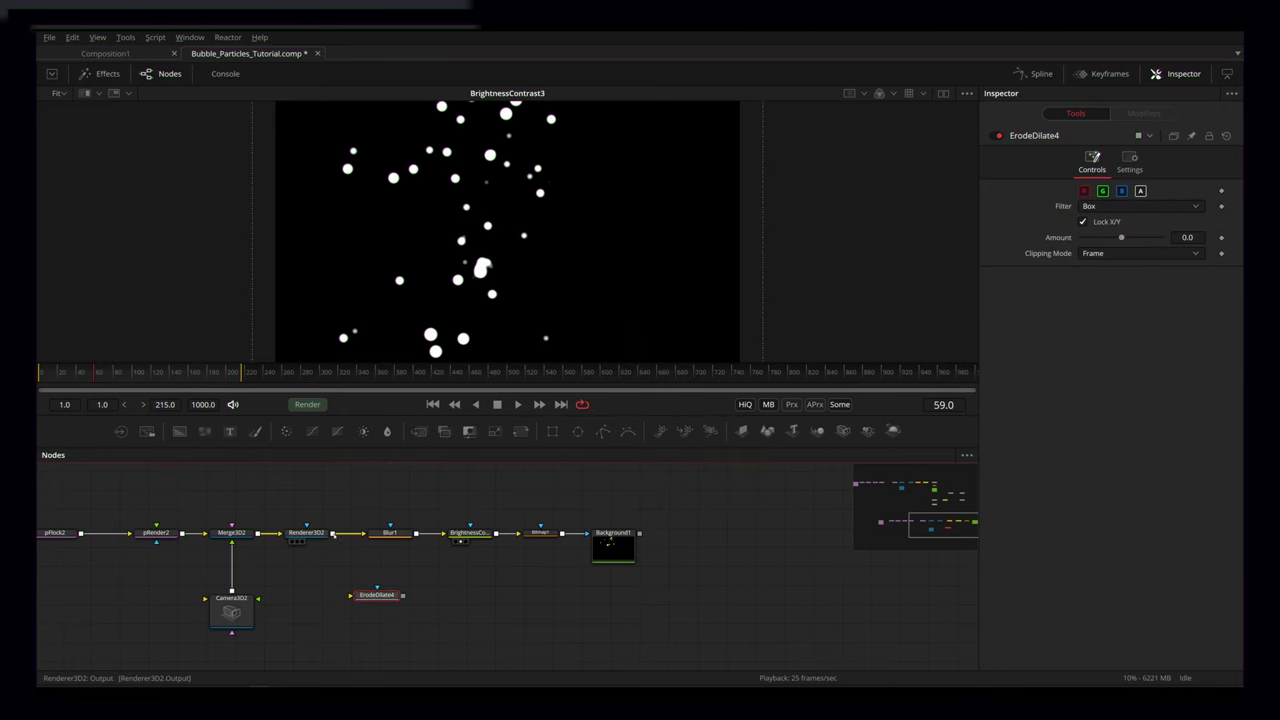
- Feed Renderer3D2 into ErodeDilate4, display it, set its Filter to Circle, and raise its Amount to dilate the bubbles
{"action": "left_click_drag", "start_coordinate": [334, 533], "coordinate": [366, 596]}
{"action": "key", "text": "1"}
{"action": "left_click", "coordinate": [1120, 206]}
{"action": "left_click", "coordinate": [1100, 249]}
{"action": "left_click_drag", "start_coordinate": [1121, 237], "coordinate": [1160, 237]}
- Add a second Erode/Dilate node after the first, with the Circle filter and Amount -0.0055
{"action": "key", "text": "shift+space"}
{"action": "type", "text": "e"}
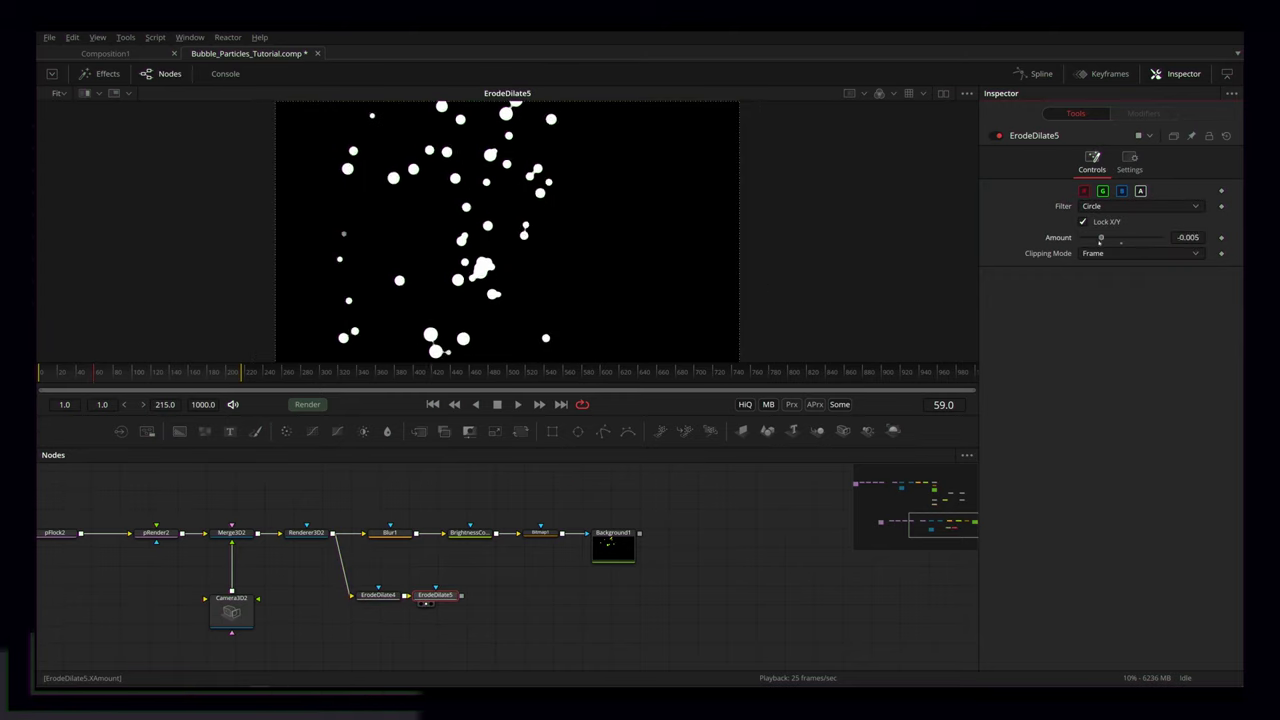
{"action": "left_click_drag", "start_coordinate": [1099, 242], "coordinate": [1097, 241]}
- Play the ErodeDilate5 result and examine the merging bubbles up close between about frames 123 and 150
{"action": "key", "text": "space"}
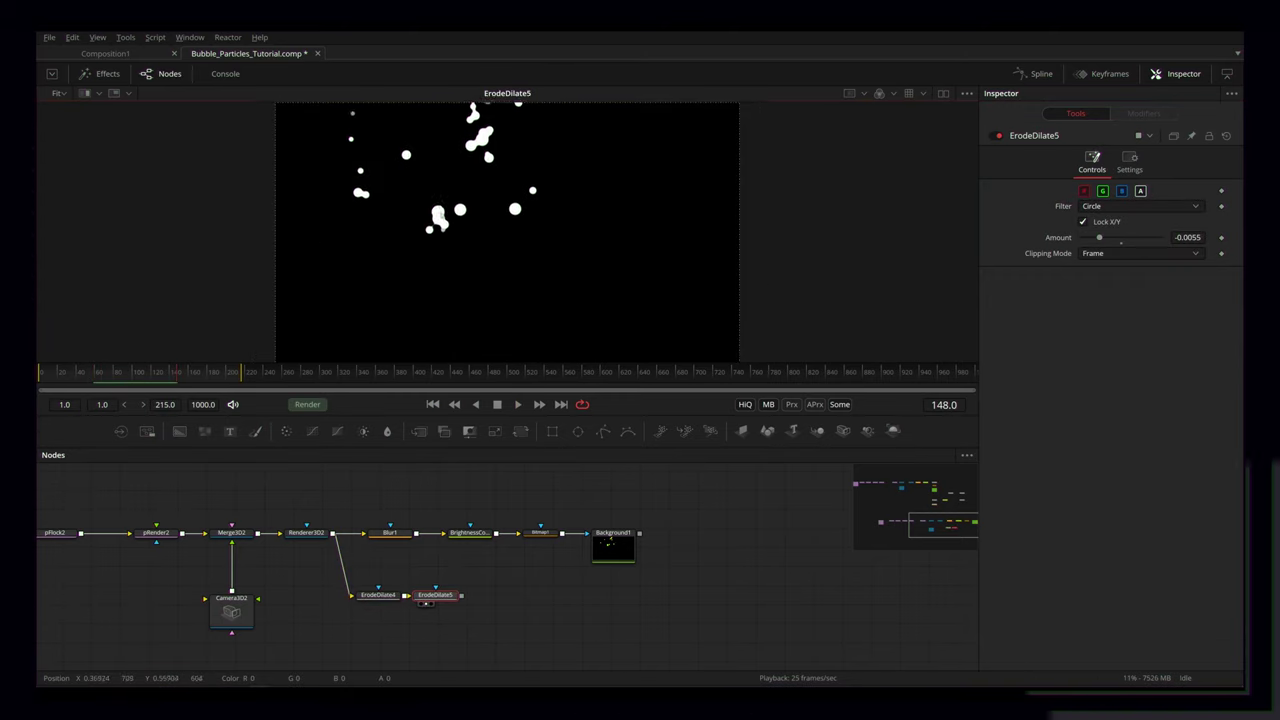
{"action": "left_click_drag", "start_coordinate": [441, 215], "coordinate": [515, 294]}
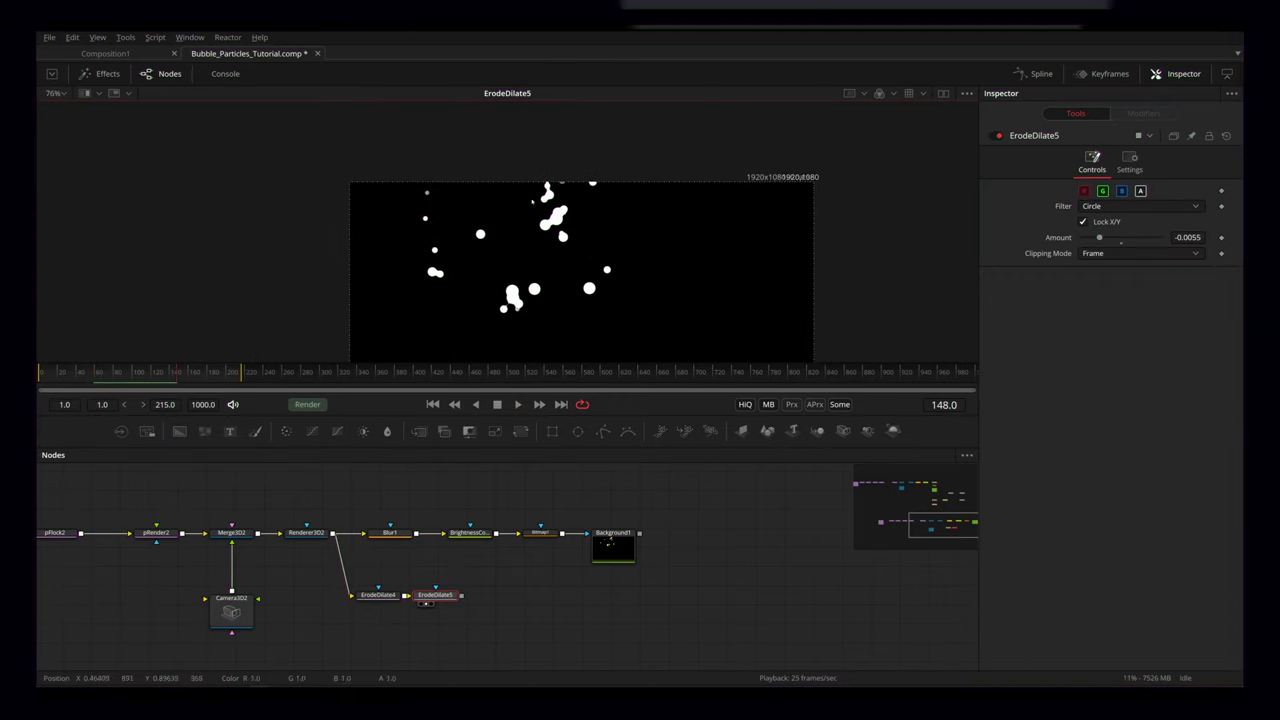
{"action": "scroll", "coordinate": [466, 172], "scroll_direction": "up", "scroll_amount": 2}
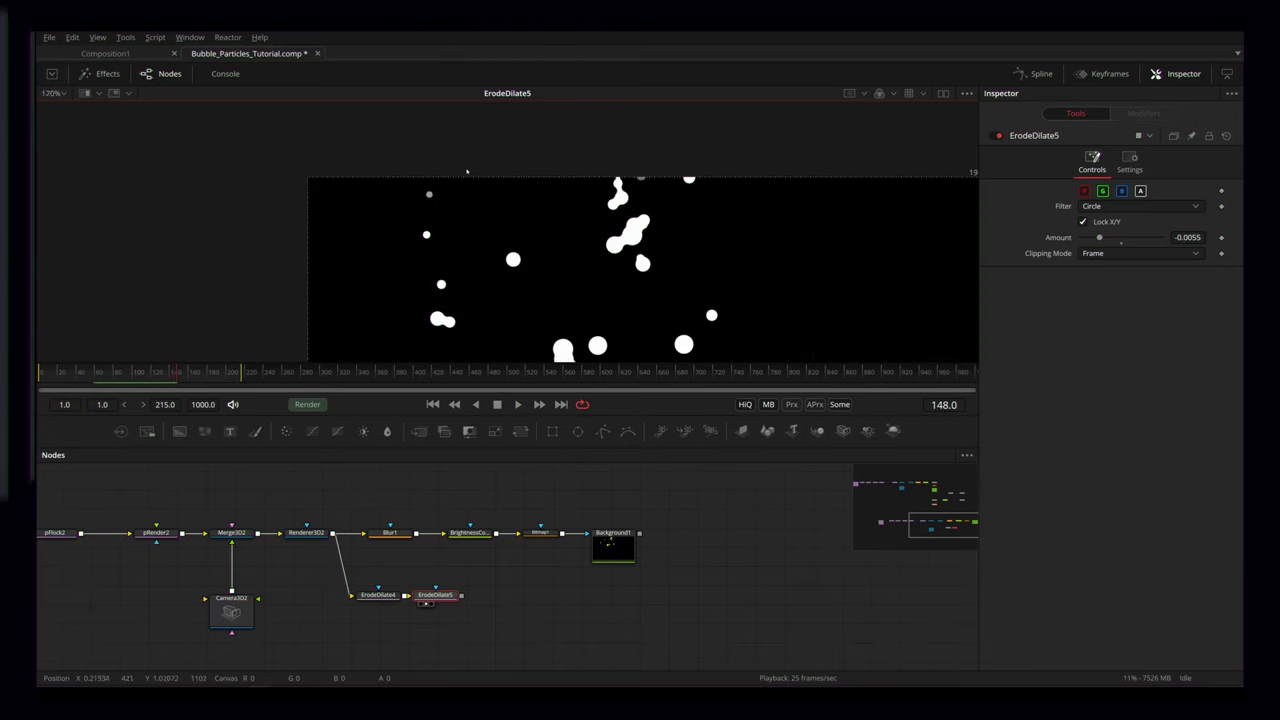
{"action": "scroll", "coordinate": [466, 172], "scroll_direction": "up", "scroll_amount": 4}
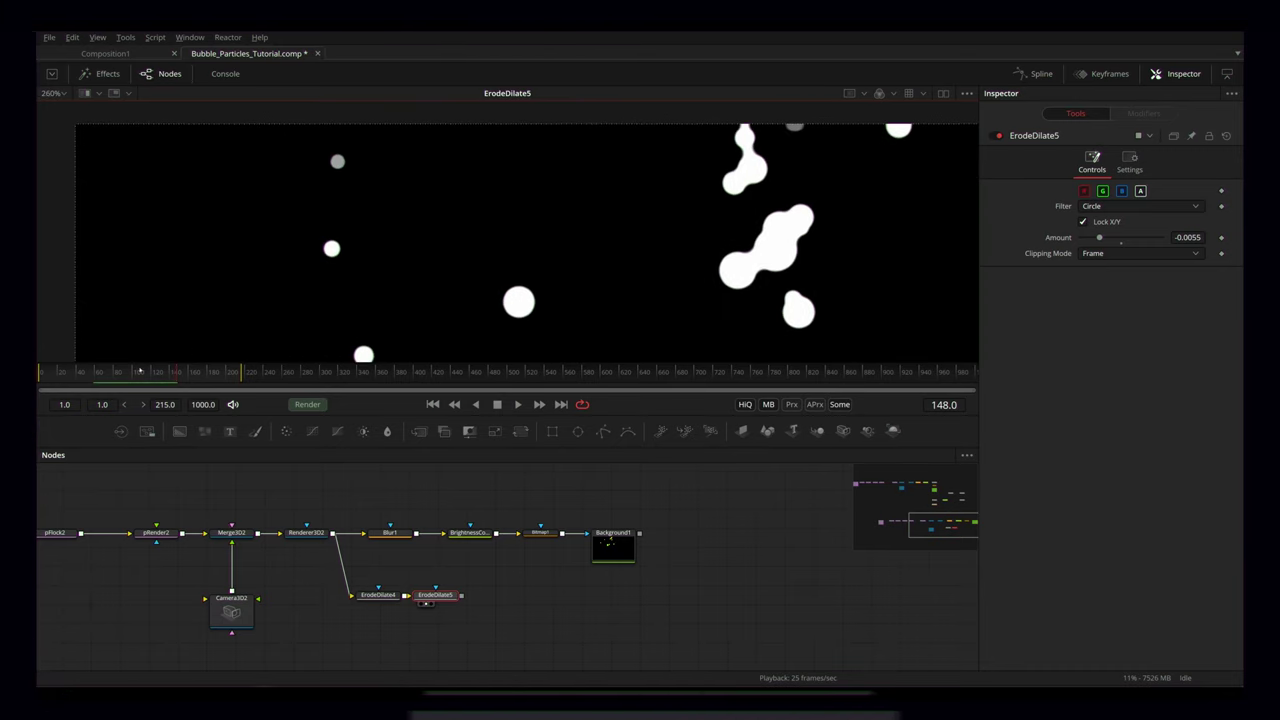
{"action": "left_click_drag", "start_coordinate": [177, 371], "coordinate": [157, 371]}
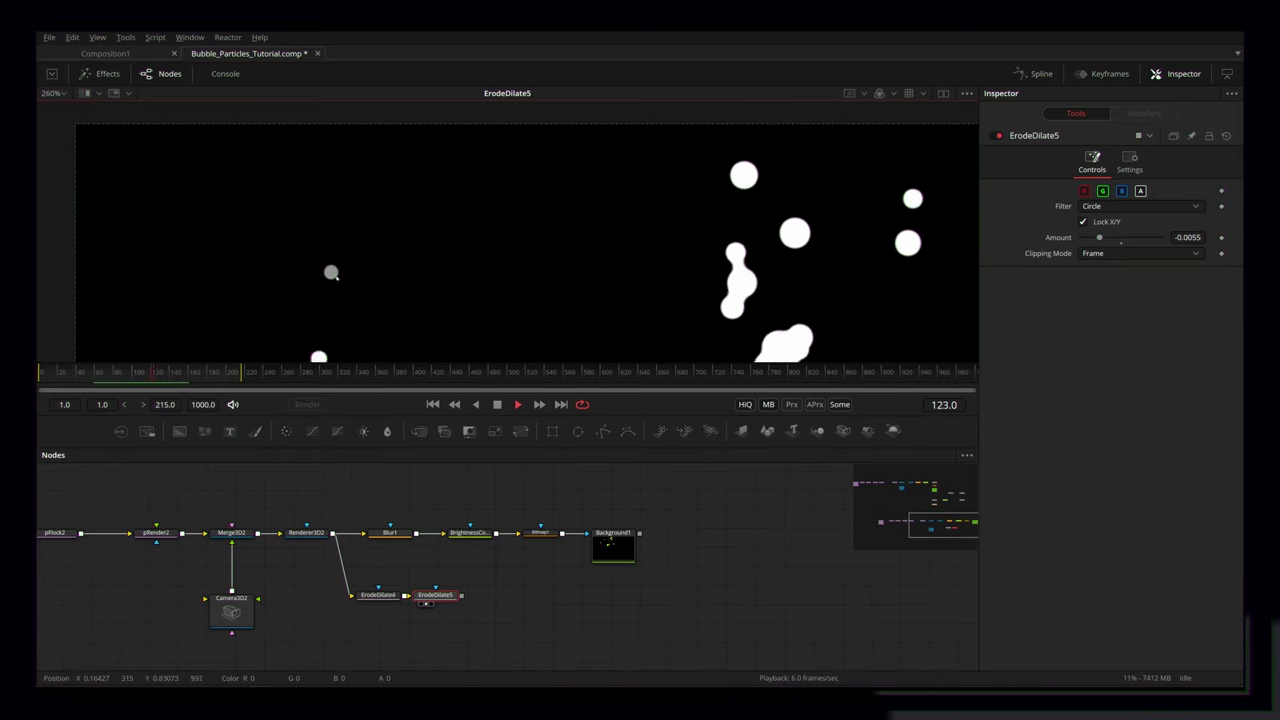
{"action": "left_click", "coordinate": [181, 372]}
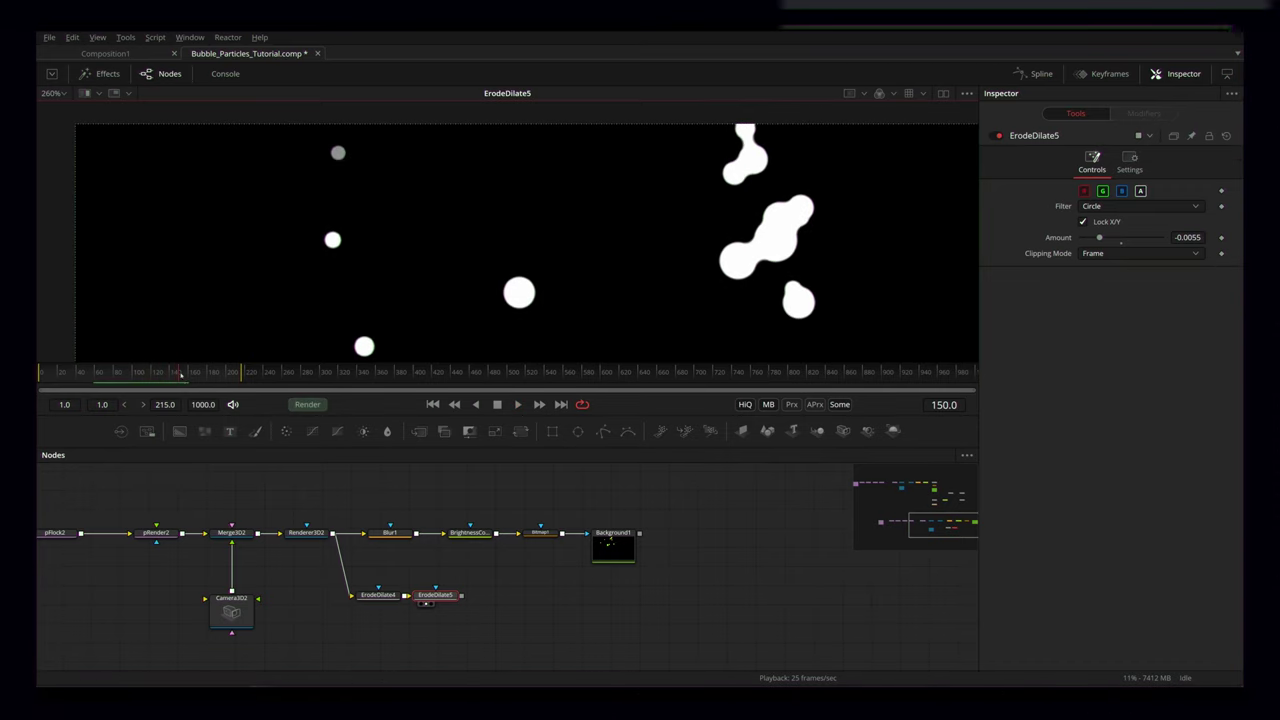
{"action": "left_click_drag", "start_coordinate": [181, 372], "coordinate": [174, 372]}
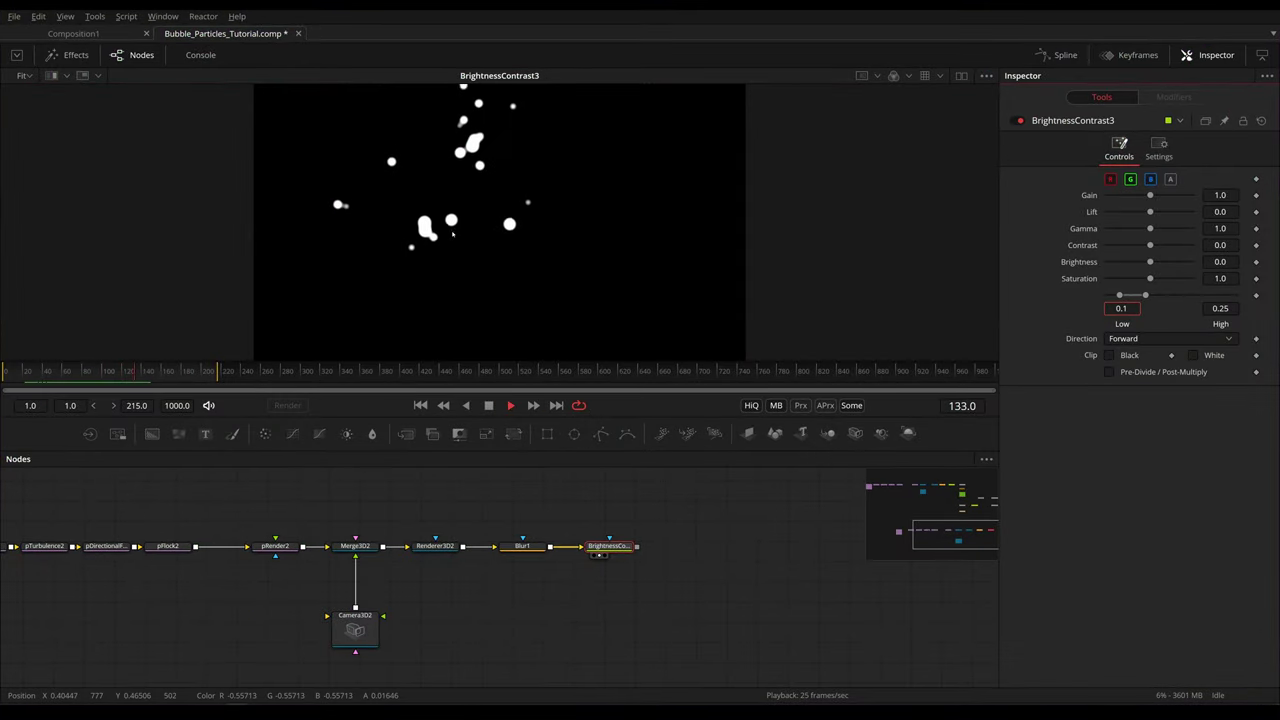
- Stop playback, display the Blur output, and examine bubbles crossing the image's upper edge around frame 151
{"action": "key", "text": "space"}
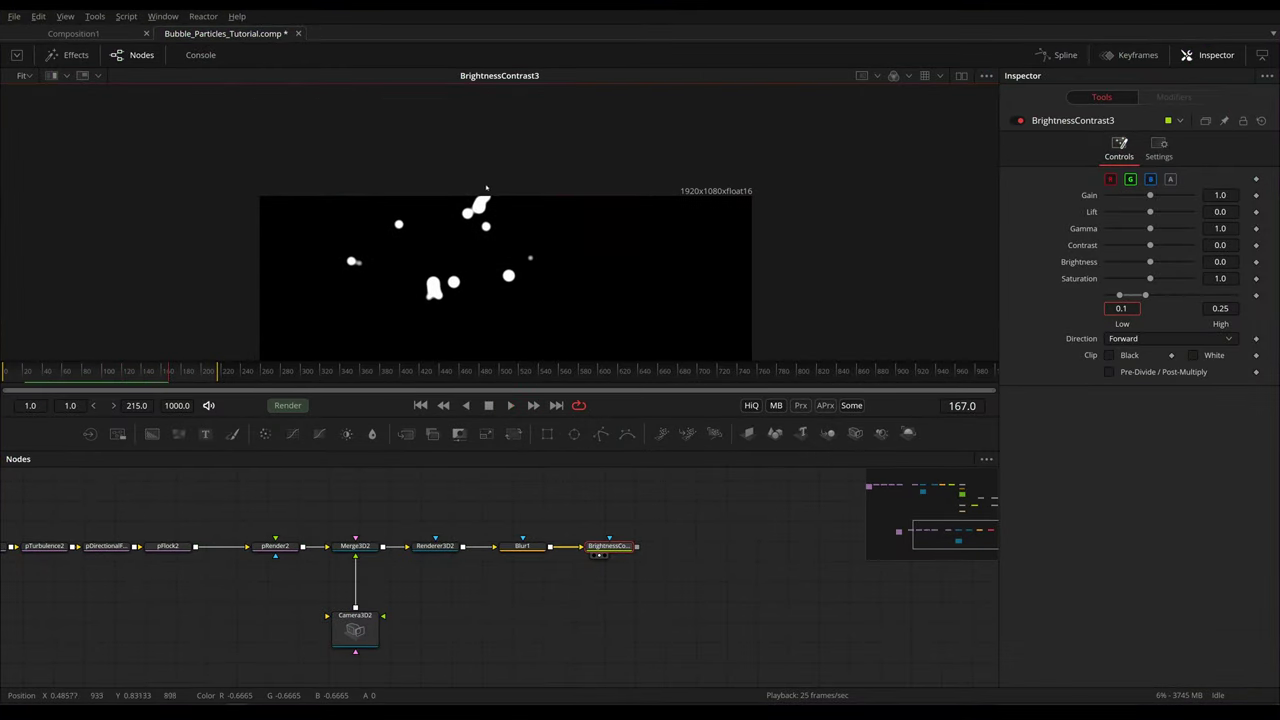
{"action": "scroll", "coordinate": [486, 190], "scroll_direction": "up", "scroll_amount": 5}
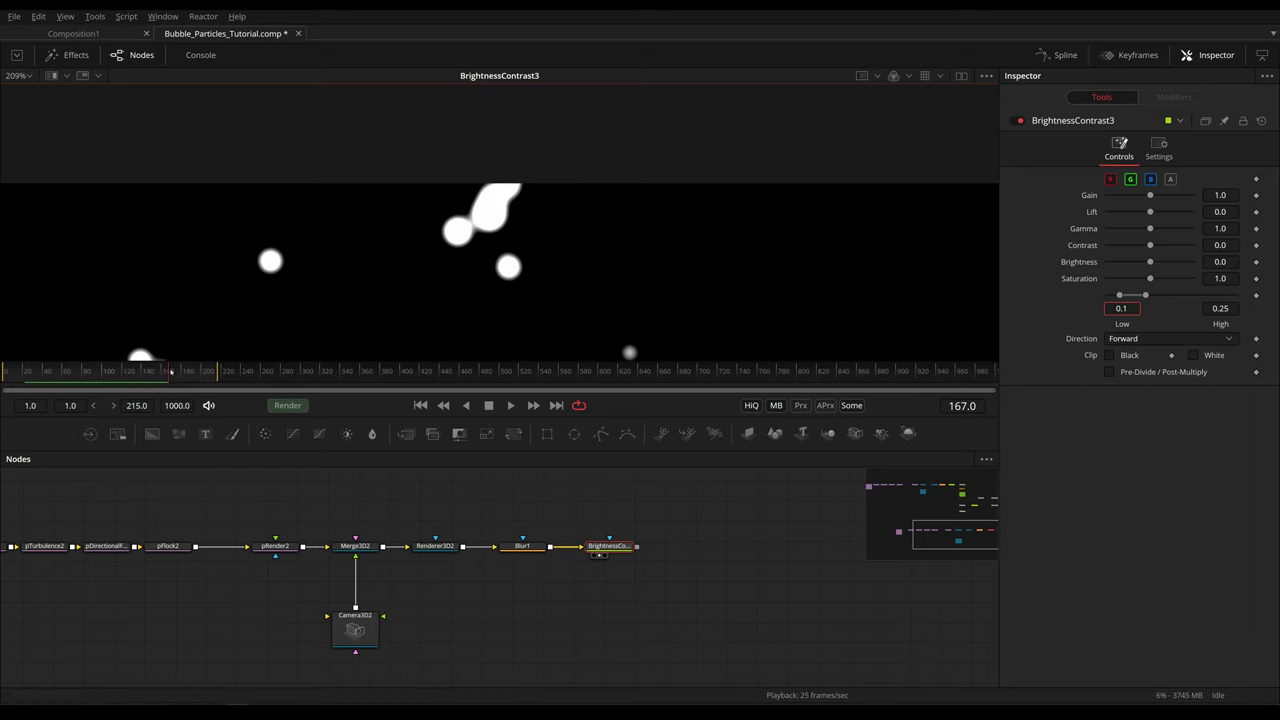
{"action": "left_click_drag", "start_coordinate": [170, 371], "coordinate": [157, 371]}
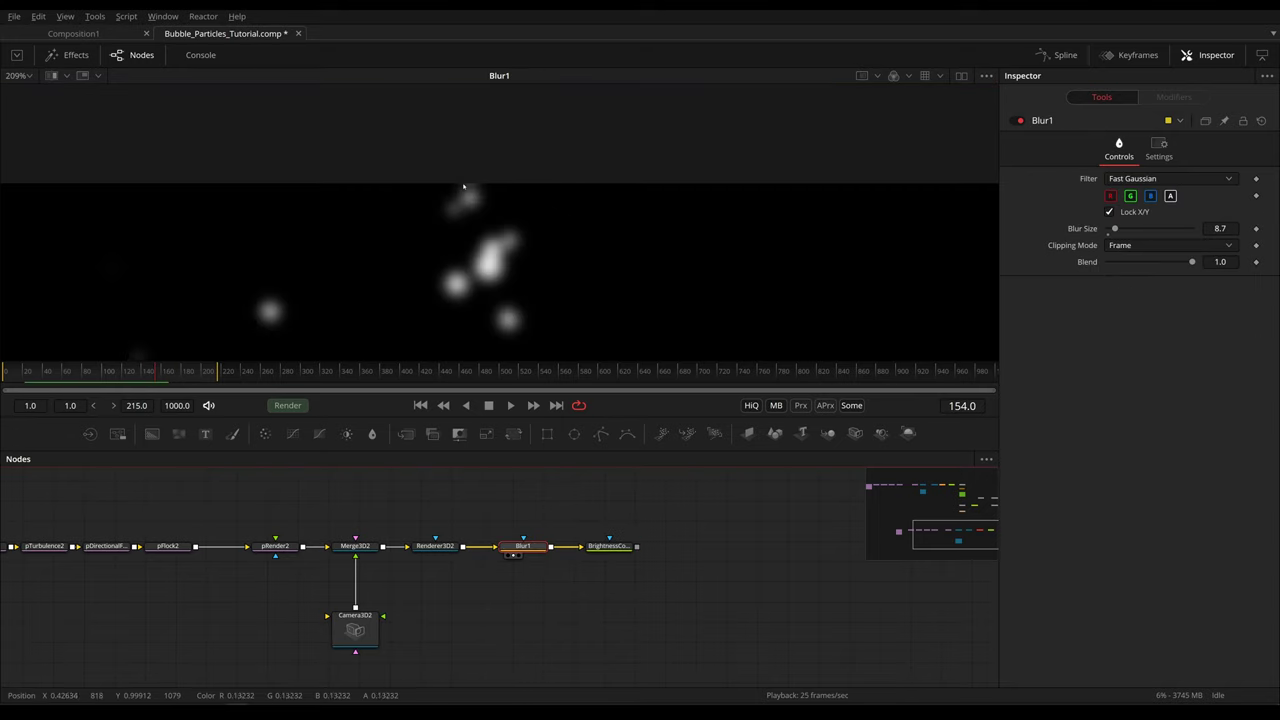
{"action": "left_click_drag", "start_coordinate": [156, 378], "coordinate": [154, 378]}
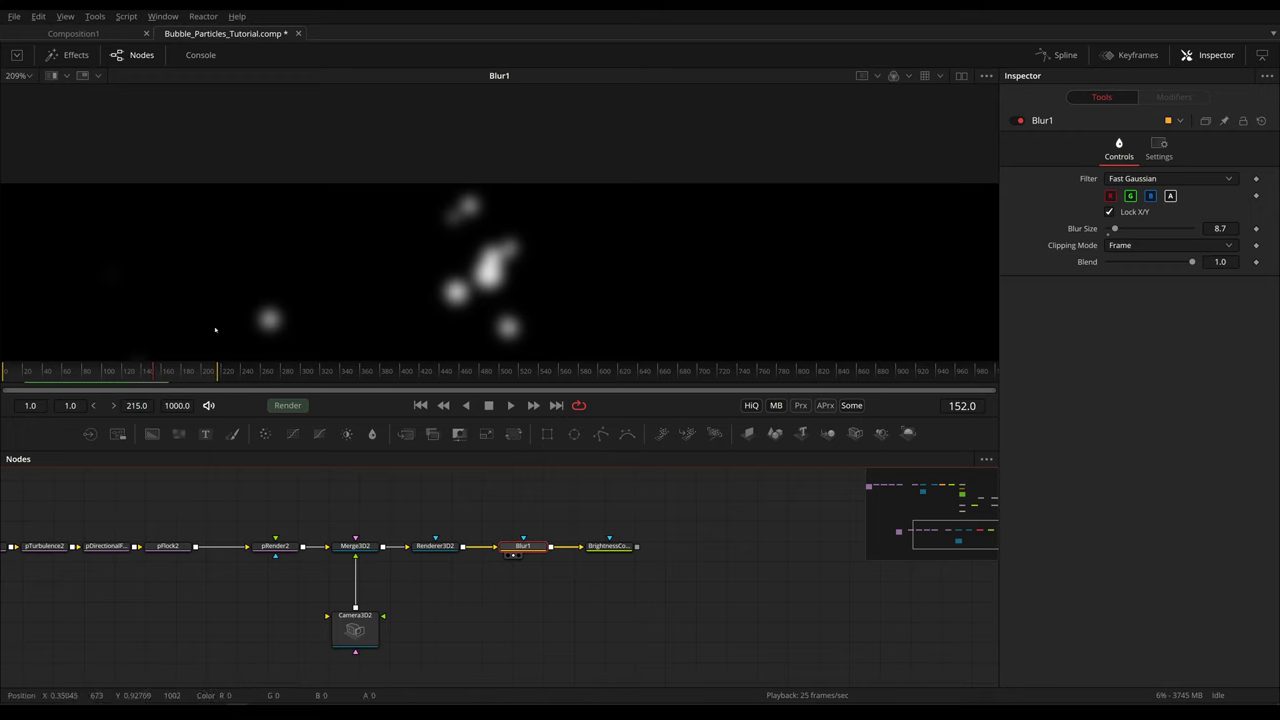
{"action": "left_click", "coordinate": [153, 376]}
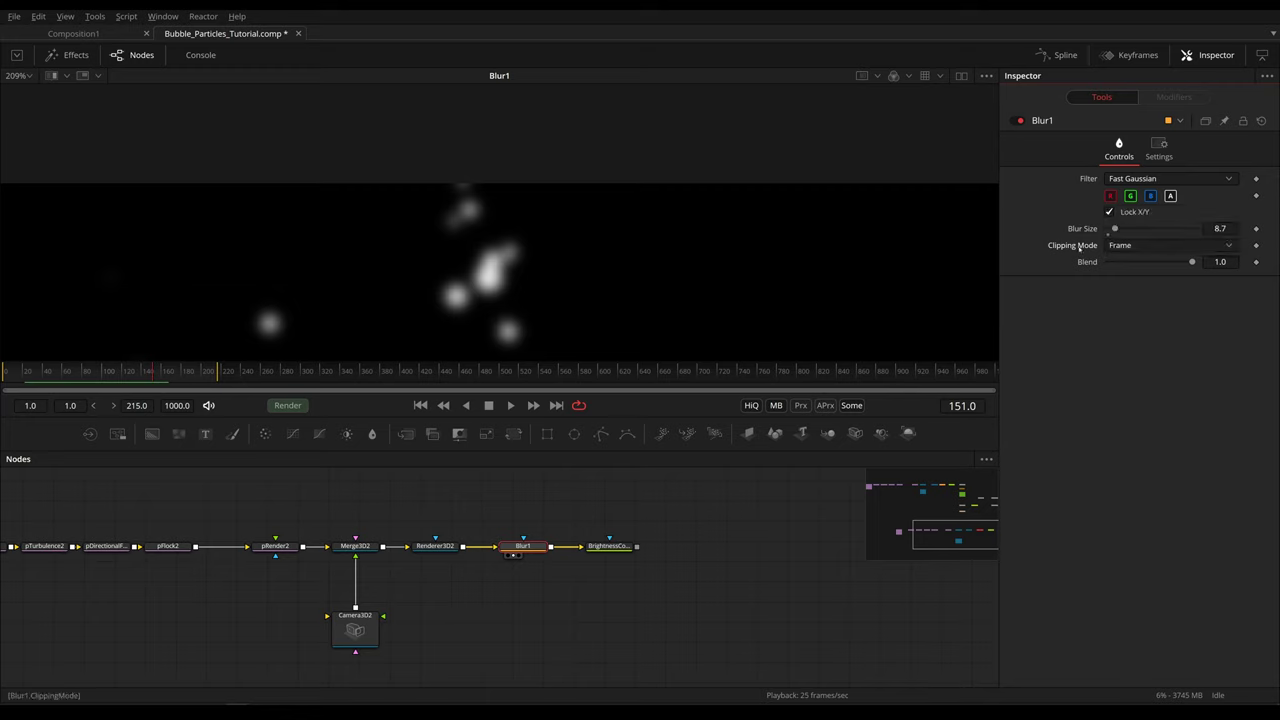
- Set the Blur's Clipping Mode to None and display the Brightness / Contrast output at frame 155
{"action": "left_click", "coordinate": [1143, 247]}
{"action": "left_click", "coordinate": [1128, 218]}
{"action": "left_click", "coordinate": [602, 545]}
{"action": "key", "text": "1"}
{"action": "left_click_drag", "start_coordinate": [154, 374], "coordinate": [156, 381]}
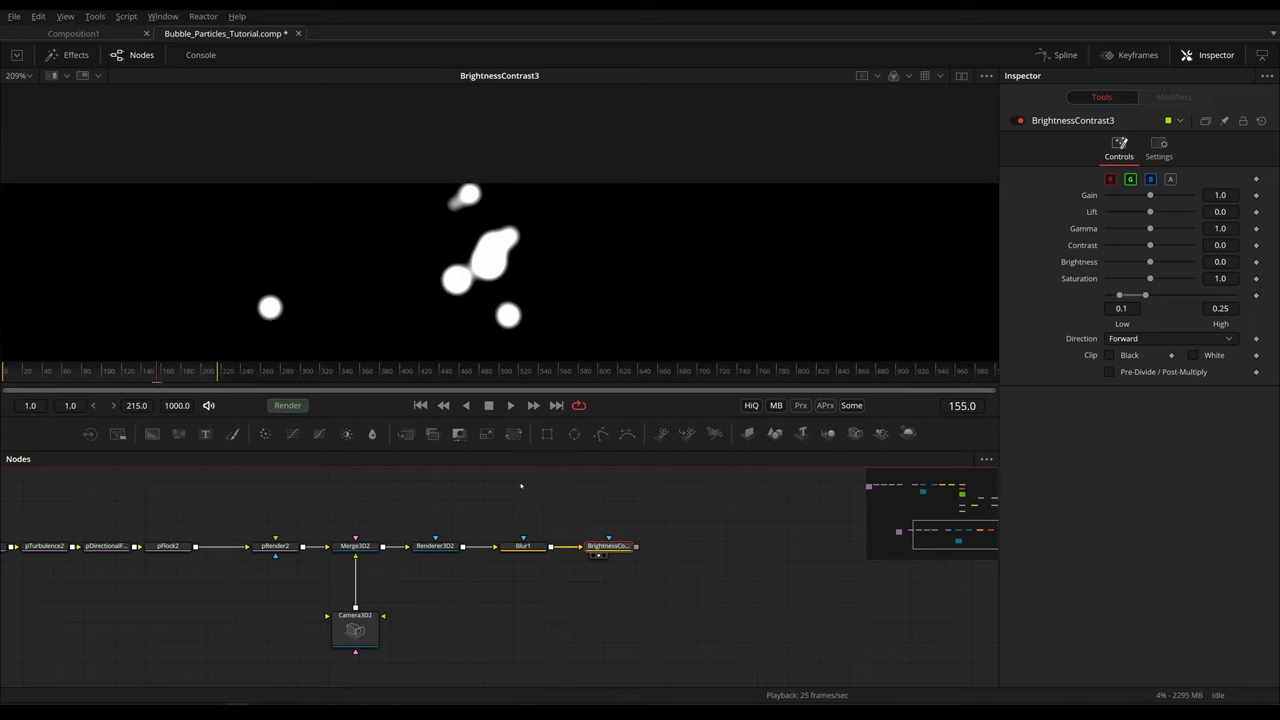
- Set the Clipping Mode of the Blur1 node to Domain
{"action": "left_click", "coordinate": [522, 546]}
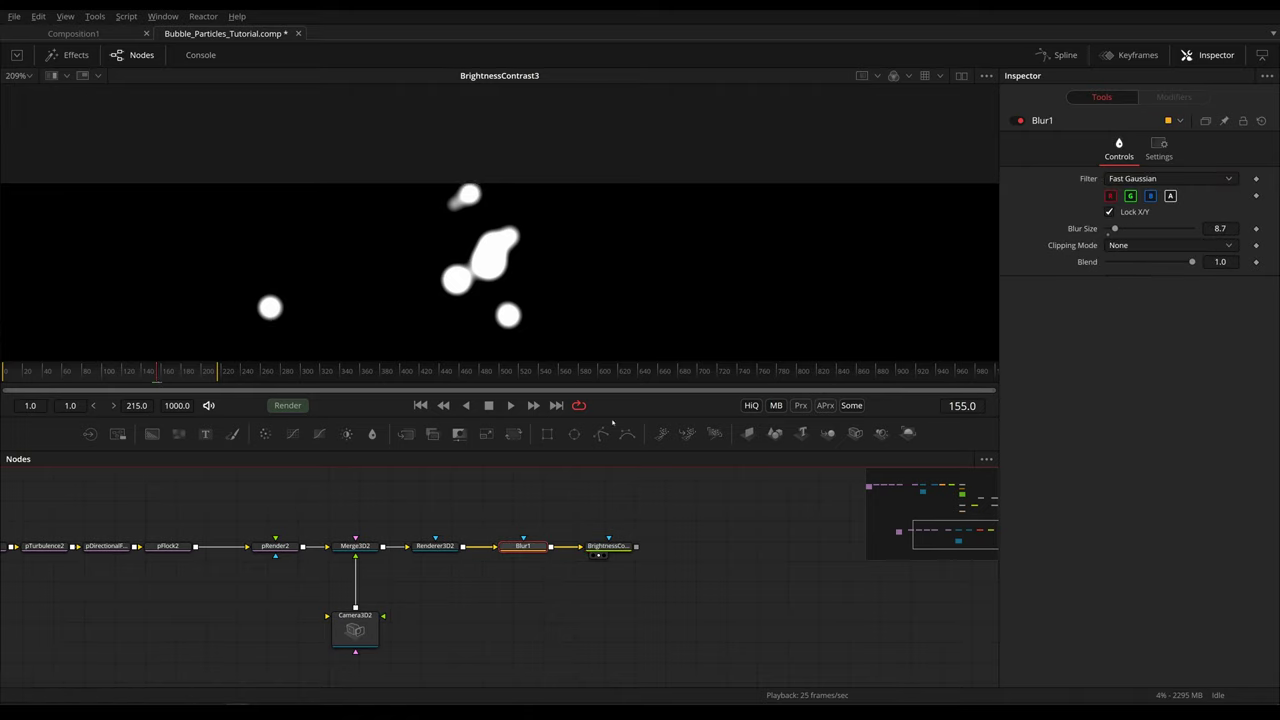
{"action": "left_click", "coordinate": [1133, 246]}
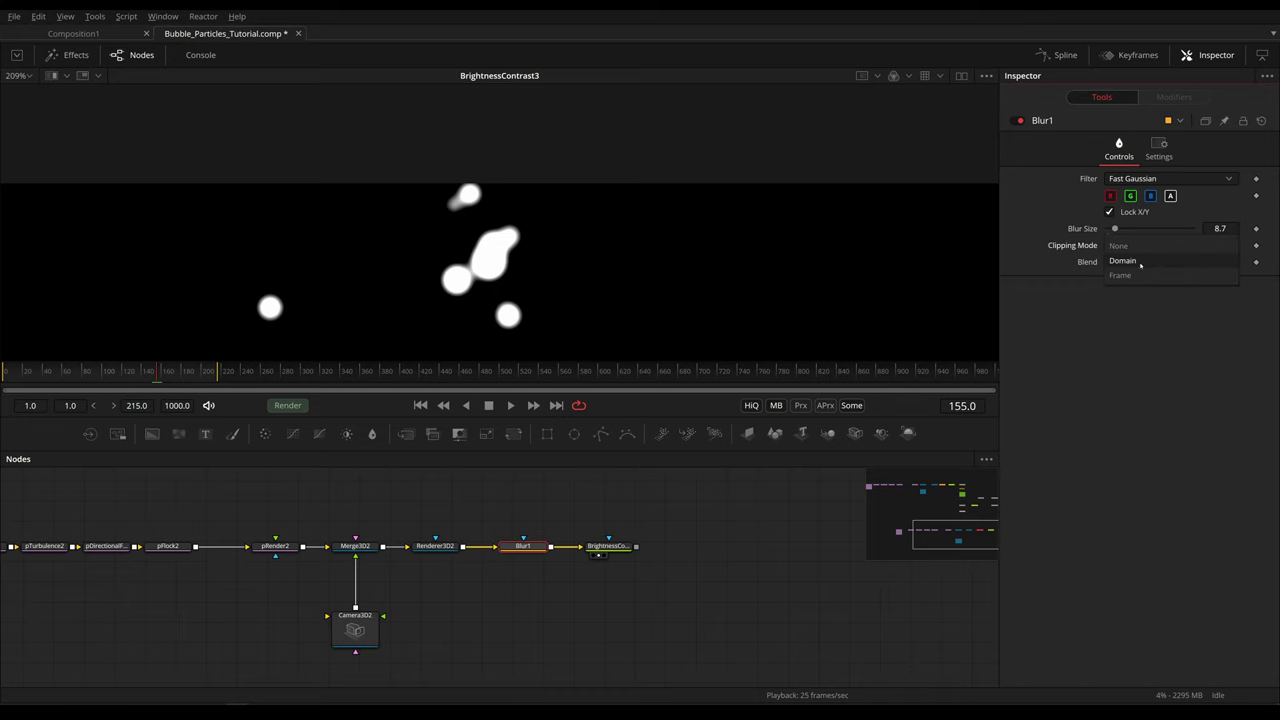
{"action": "left_click", "coordinate": [1142, 261]}
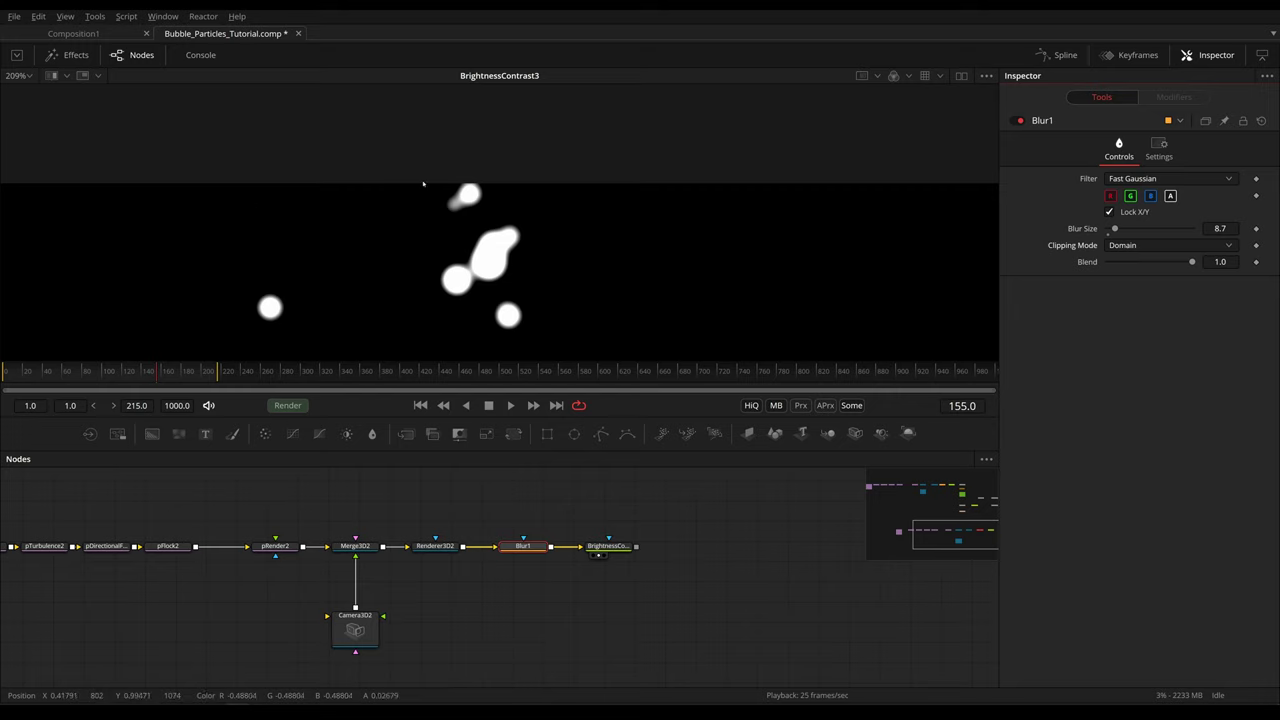
- Bring the whole image into view and show the domain of definition outline in the viewer
{"action": "scroll", "coordinate": [689, 229], "scroll_direction": "down", "scroll_amount": 5}
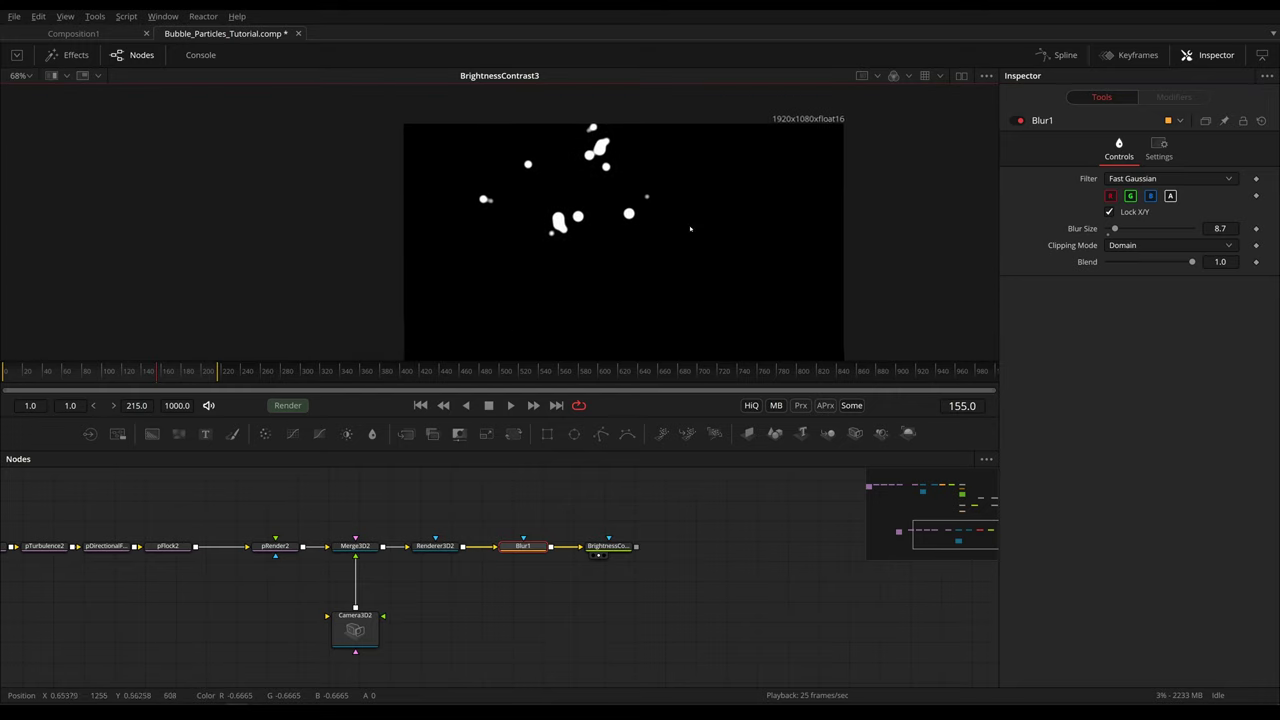
{"action": "left_click_drag", "start_coordinate": [689, 223], "coordinate": [603, 225]}
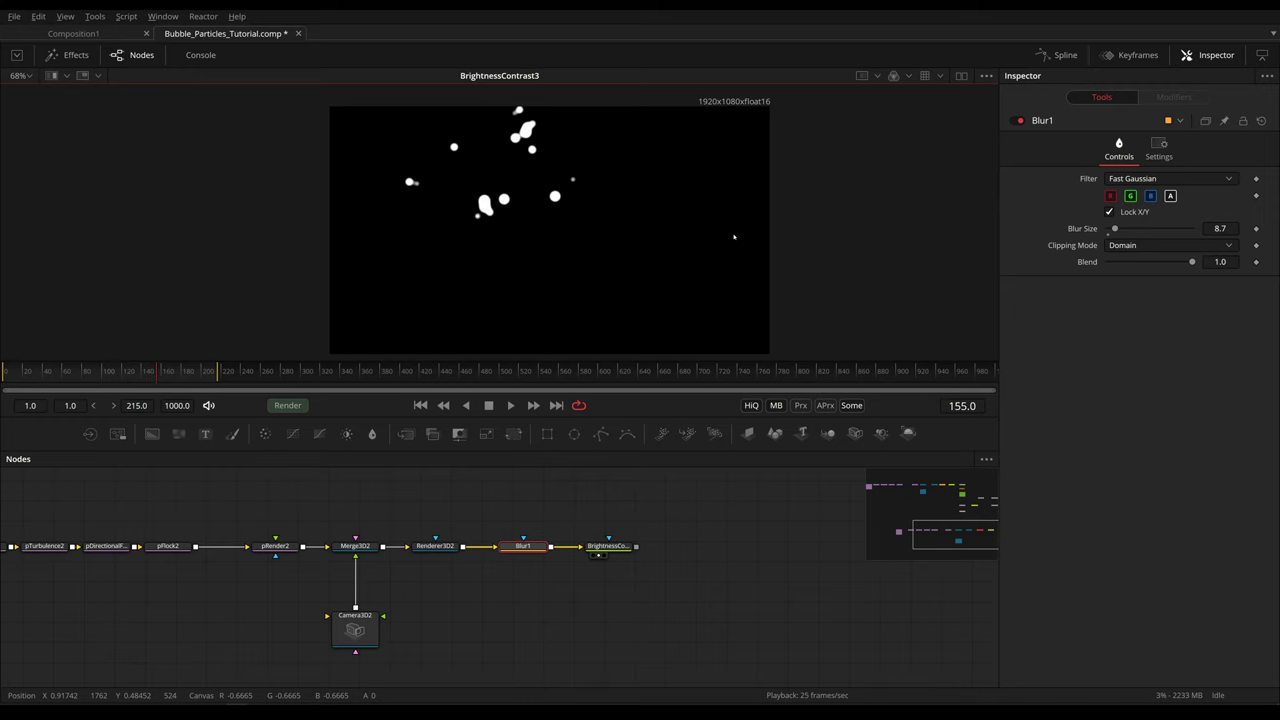
{"action": "left_click", "coordinate": [986, 76]}
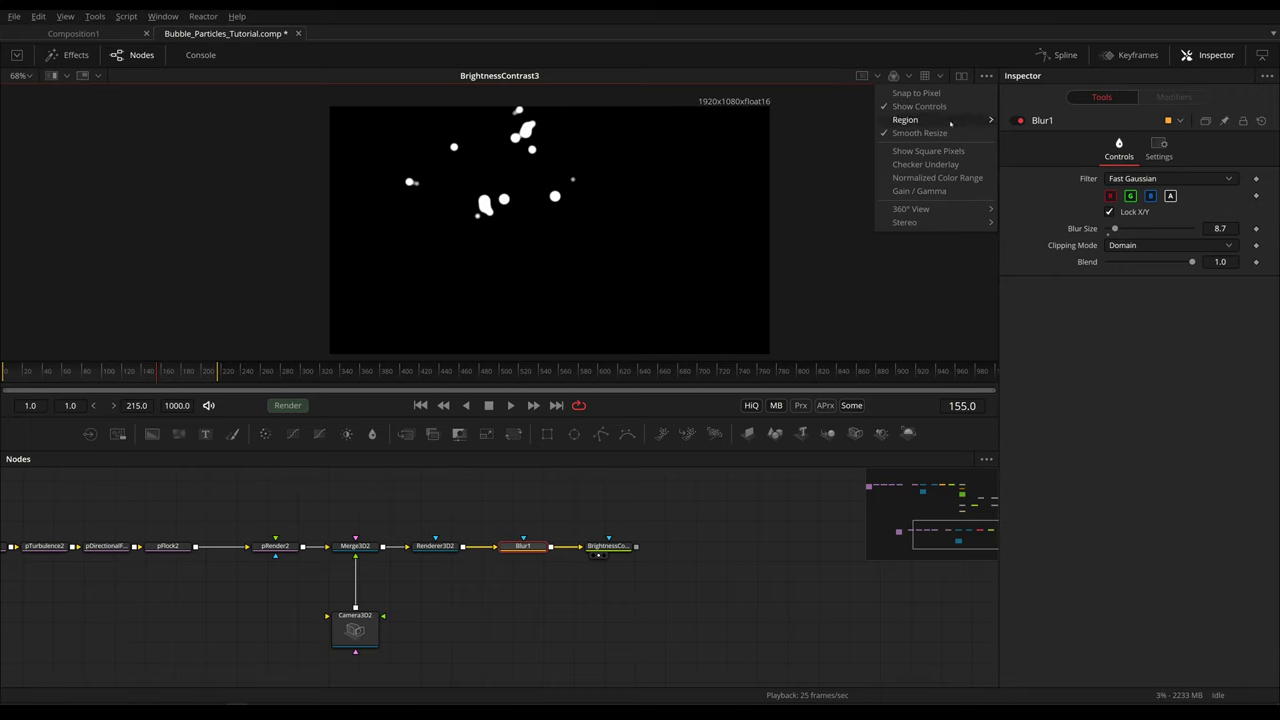
{"action": "mouse_move", "coordinate": [905, 120]}
{"action": "left_click", "coordinate": [1034, 207]}
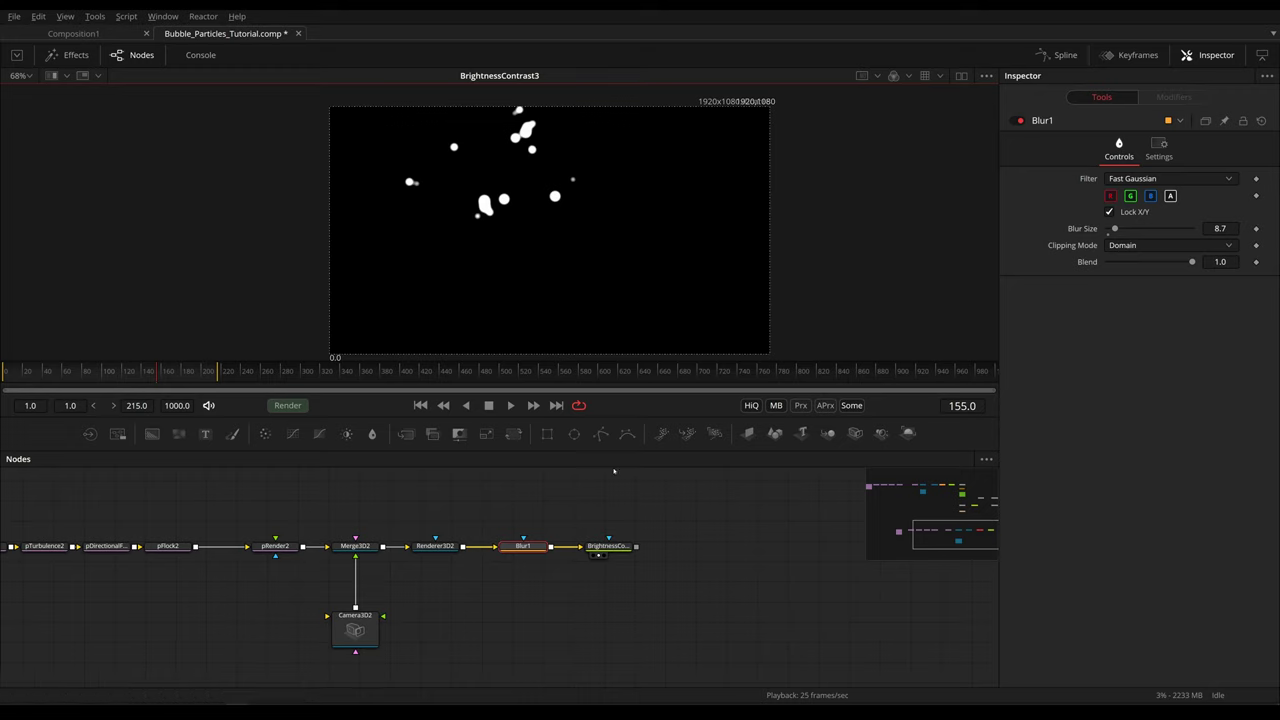
- Try an Ellipse node above the chain, display it, and move the ellipse off centre to inspect its domain
{"action": "left_click_drag", "start_coordinate": [498, 506], "coordinate": [514, 522]}
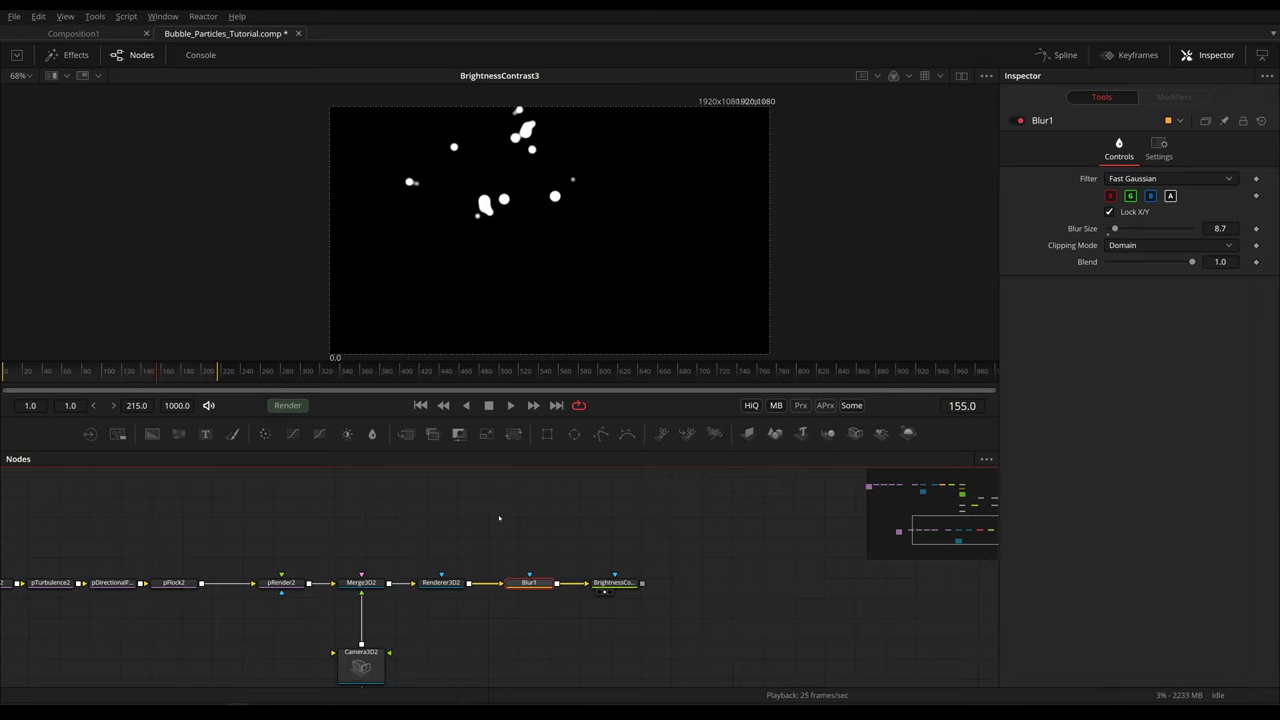
{"action": "key", "text": "shift+space"}
{"action": "type", "text": "ell"}
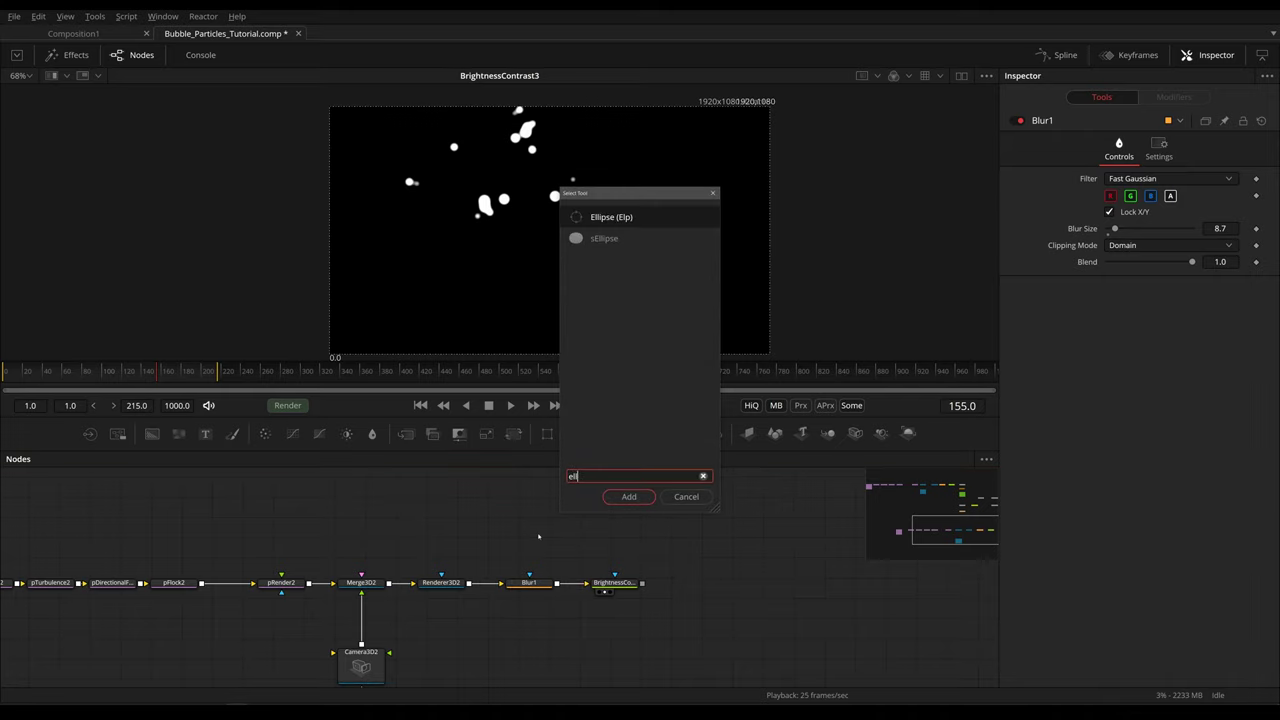
{"action": "key", "text": "Return"}
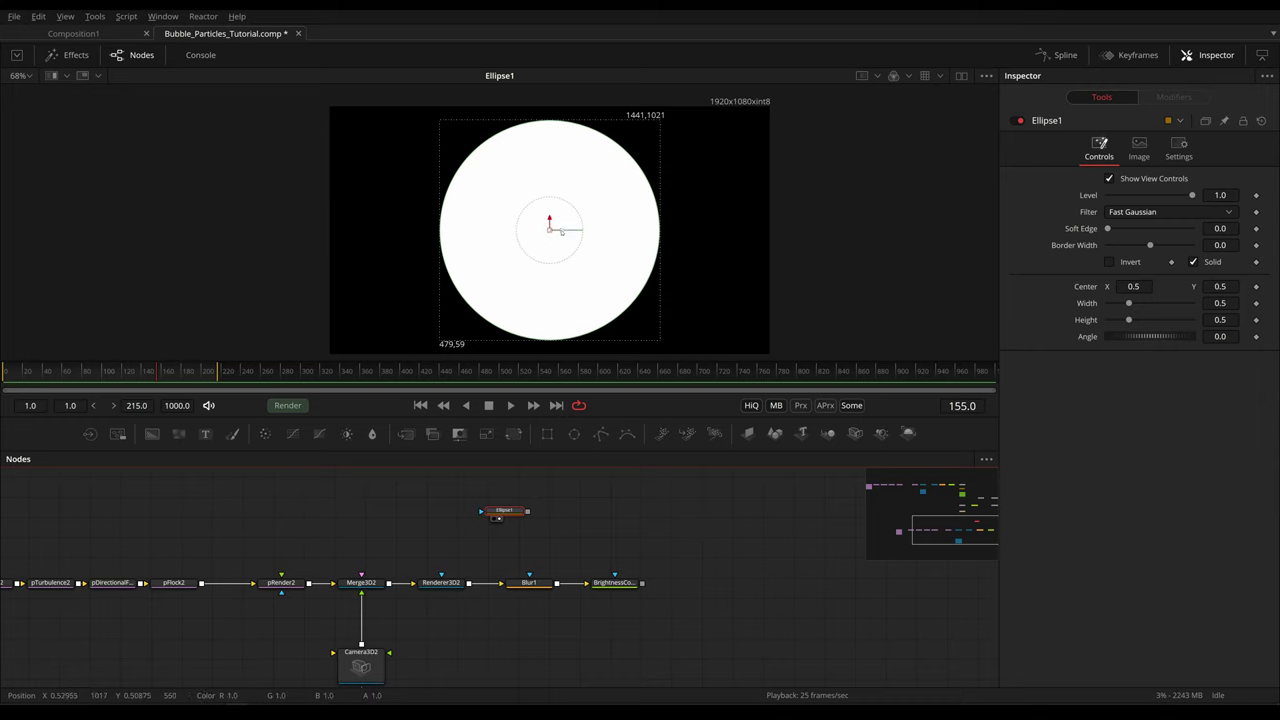
{"action": "left_click_drag", "start_coordinate": [549, 230], "coordinate": [571, 209]}
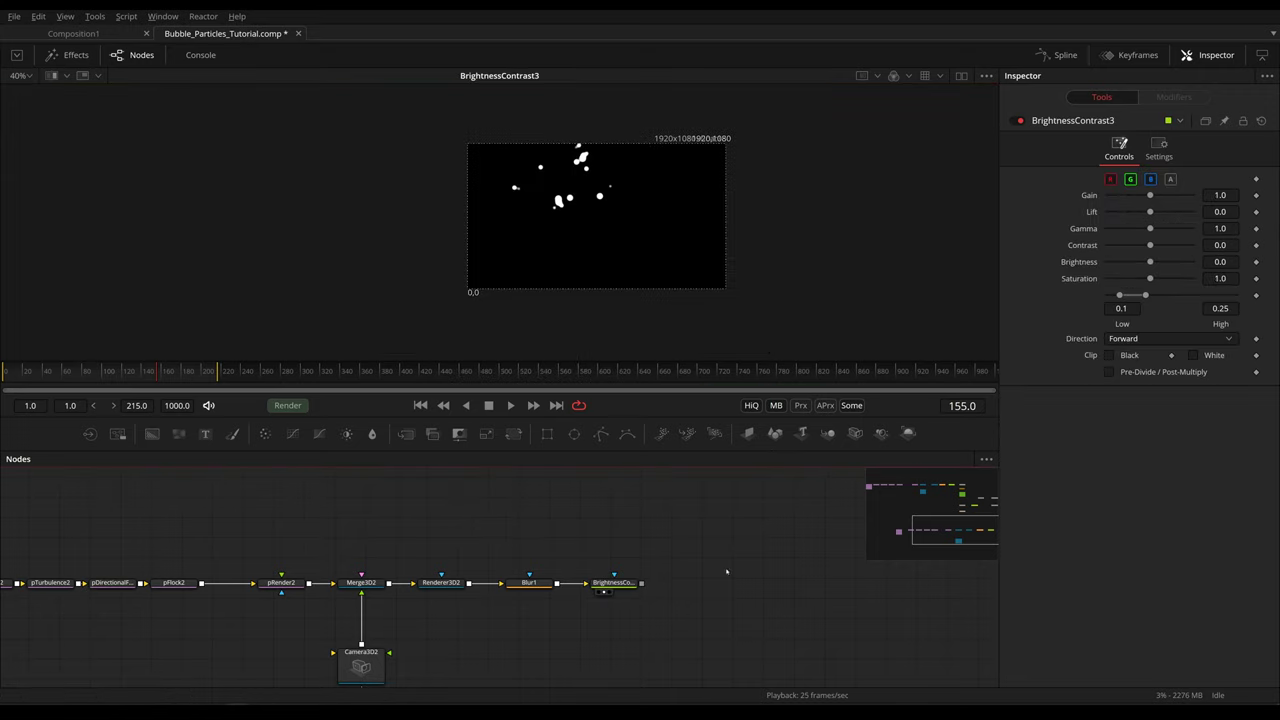
- Set the Domain Overscan of the Renderer3D2 node to 1.1 and check the bubbles along the frame's upper edge
{"action": "left_click_drag", "start_coordinate": [727, 571], "coordinate": [773, 528]}
{"action": "left_click_drag", "start_coordinate": [657, 211], "coordinate": [612, 221]}
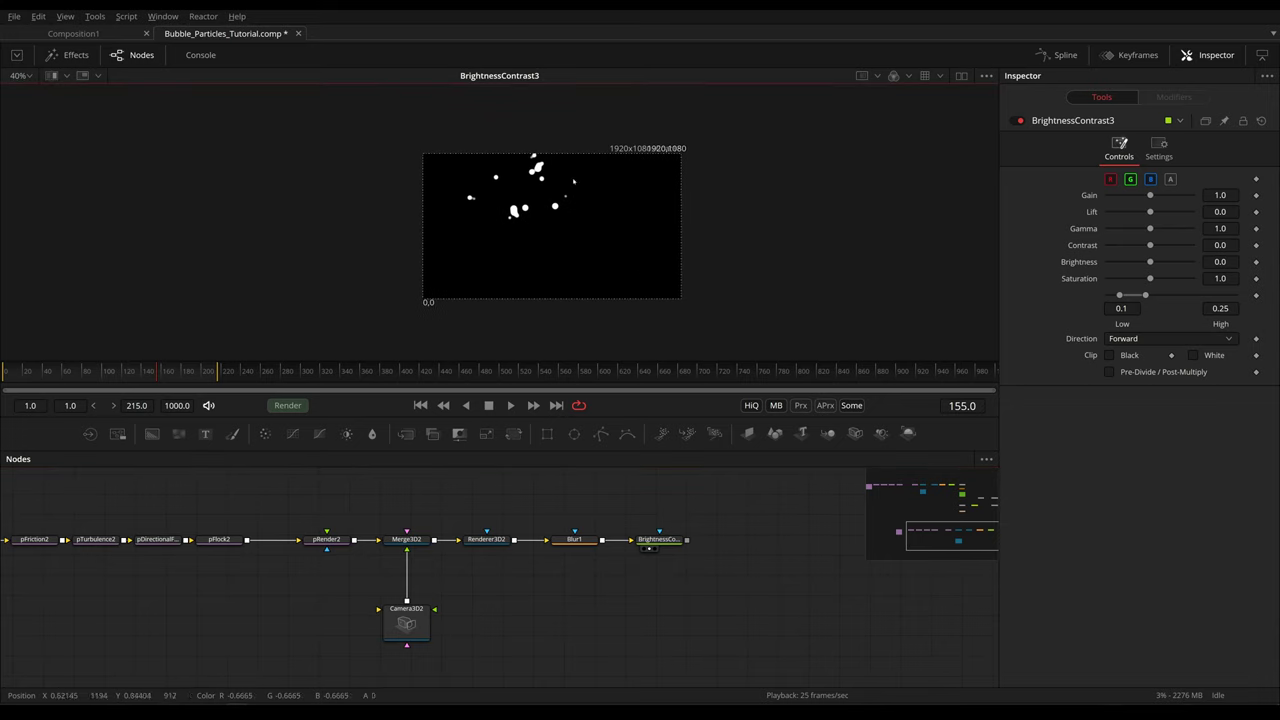
{"action": "scroll", "coordinate": [494, 146], "scroll_direction": "up", "scroll_amount": 5}
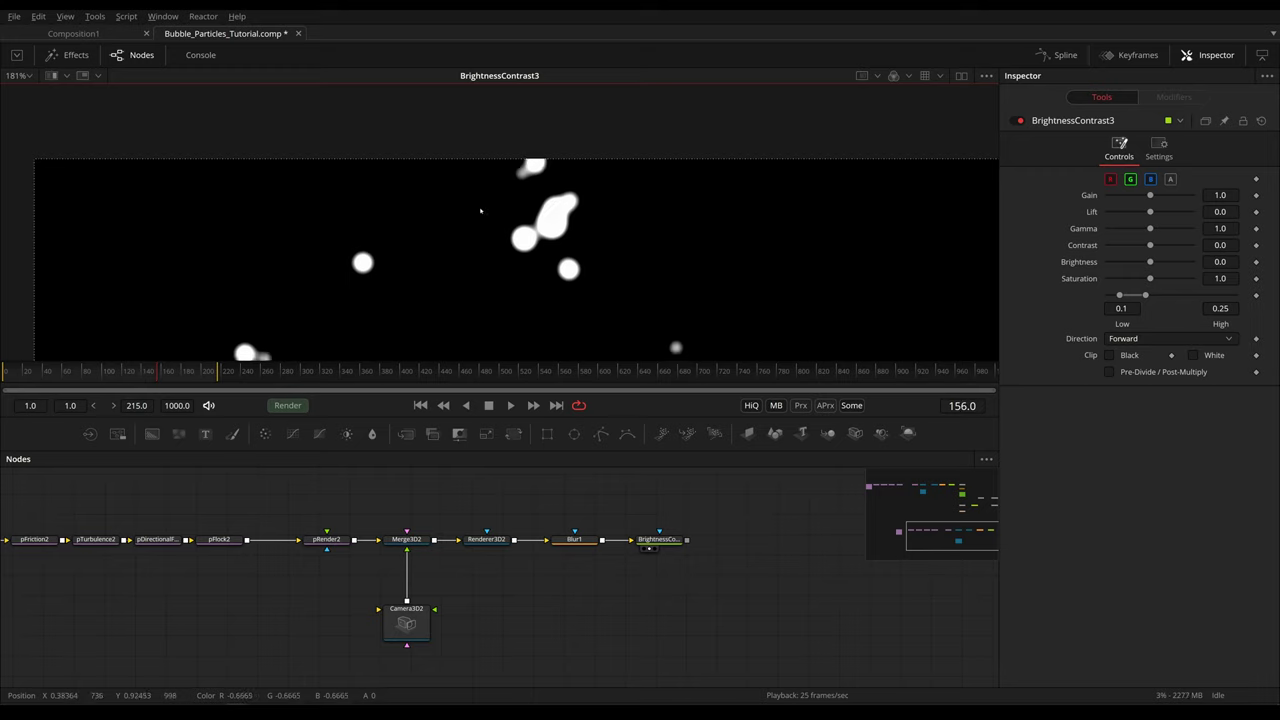
{"action": "left_click", "coordinate": [487, 542]}
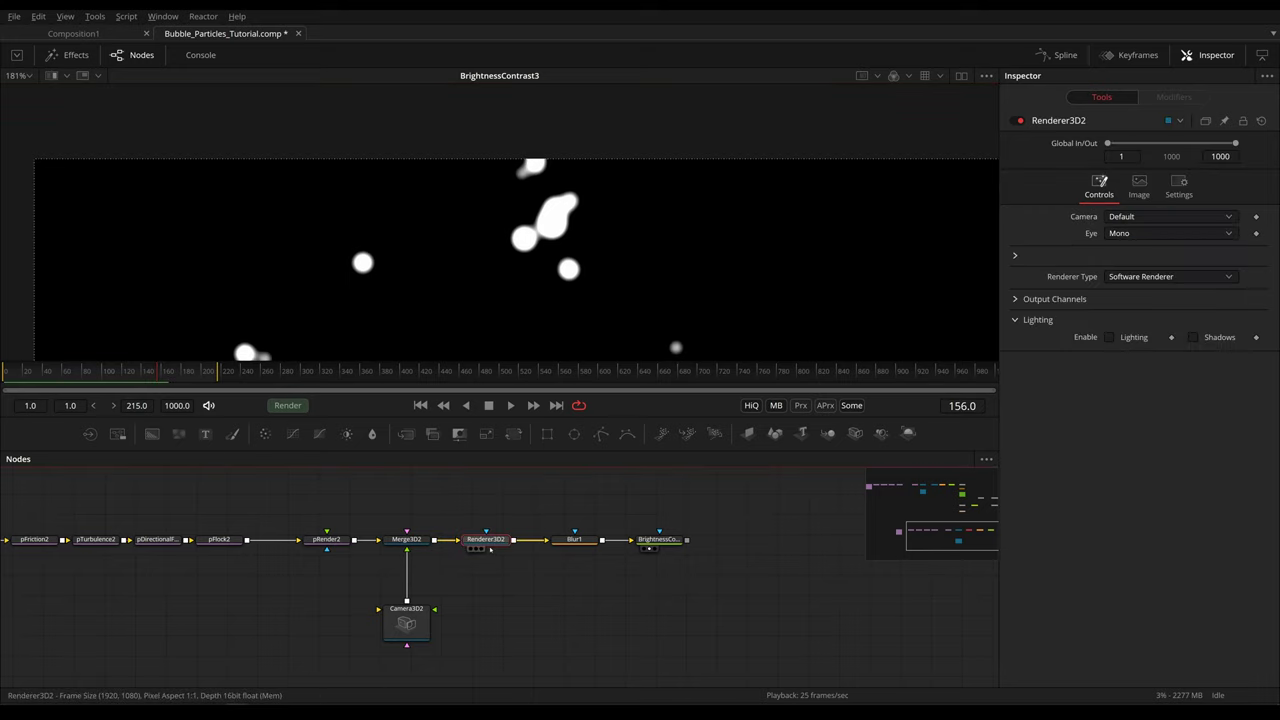
{"action": "left_click", "coordinate": [1139, 186]}
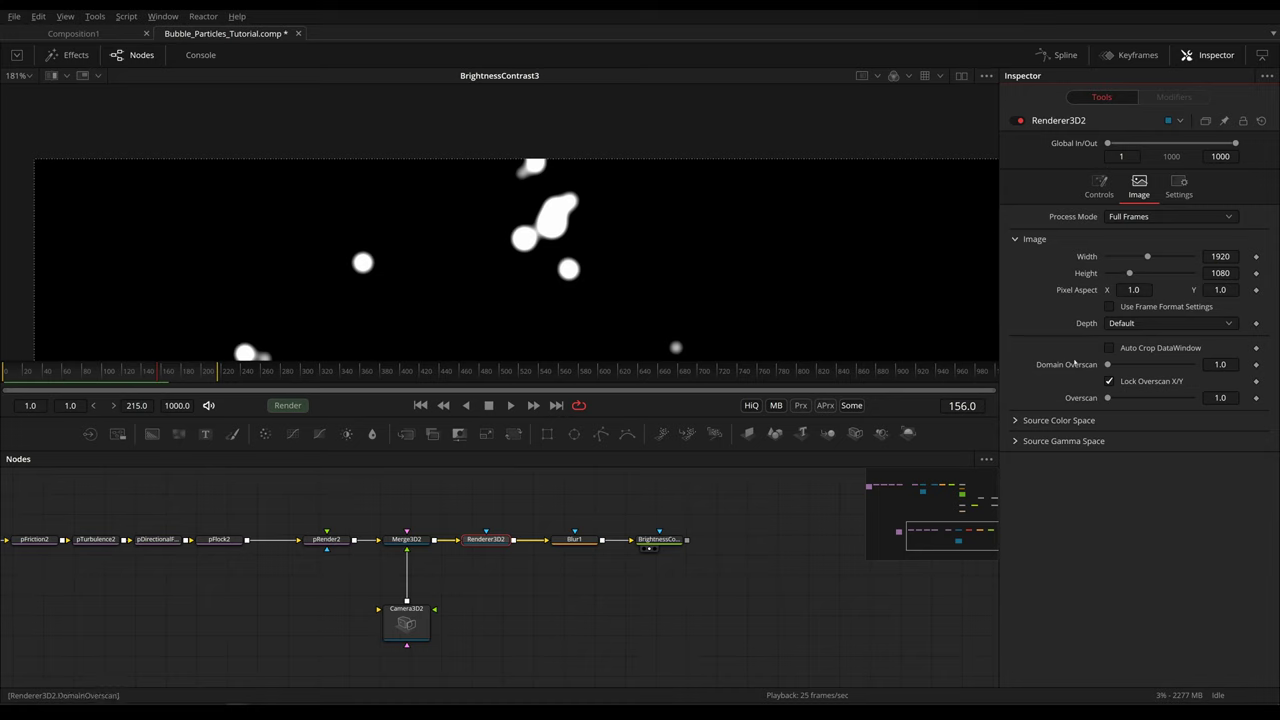
{"action": "left_click_drag", "start_coordinate": [1108, 364], "coordinate": [1111, 364]}
{"action": "scroll", "coordinate": [557, 120], "scroll_direction": "down", "scroll_amount": 5}
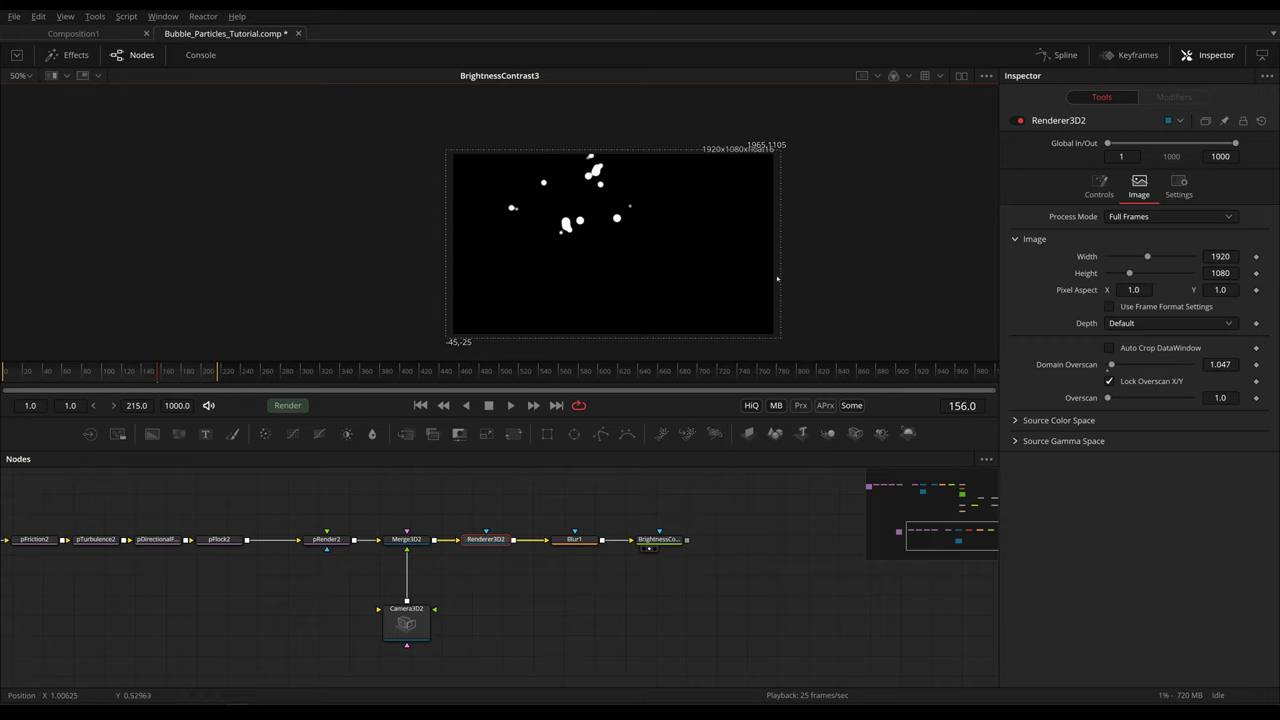
{"action": "left_click", "coordinate": [1220, 364]}
{"action": "type", "text": "1"}
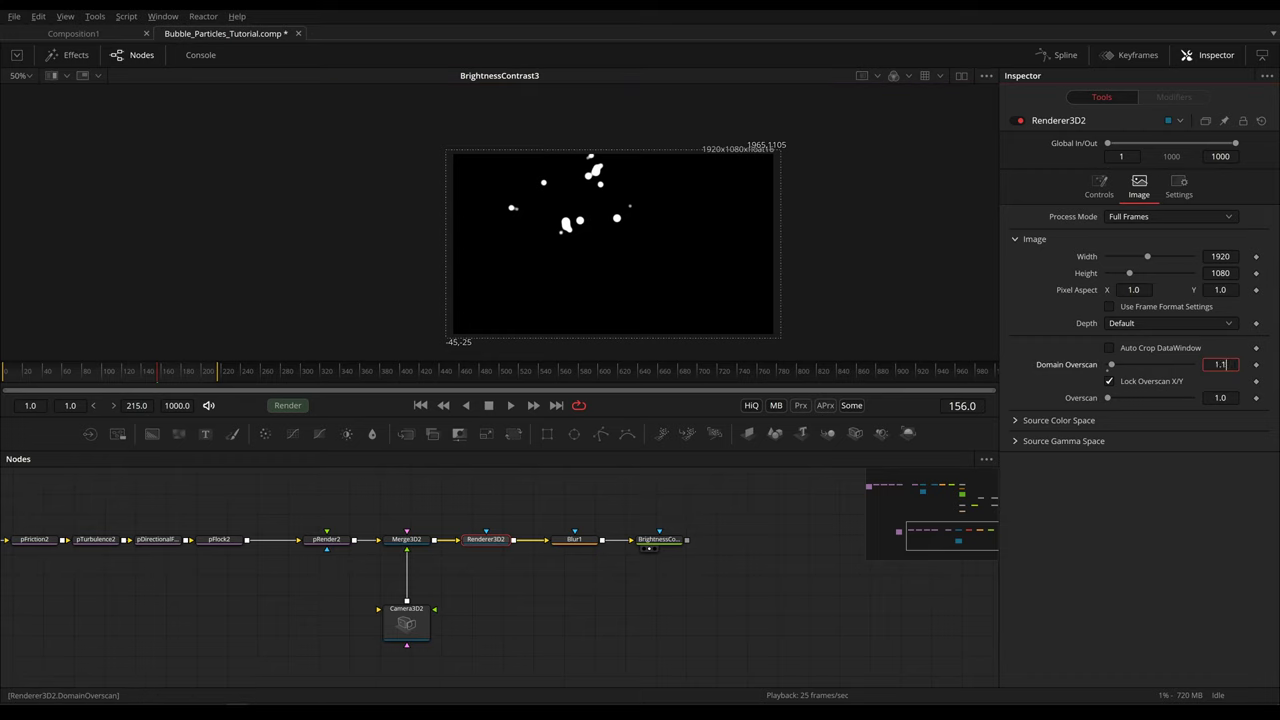
{"action": "type", "text": ".1"}
{"action": "key", "text": "Return"}
{"action": "scroll", "coordinate": [608, 196], "scroll_direction": "up", "scroll_amount": 5}
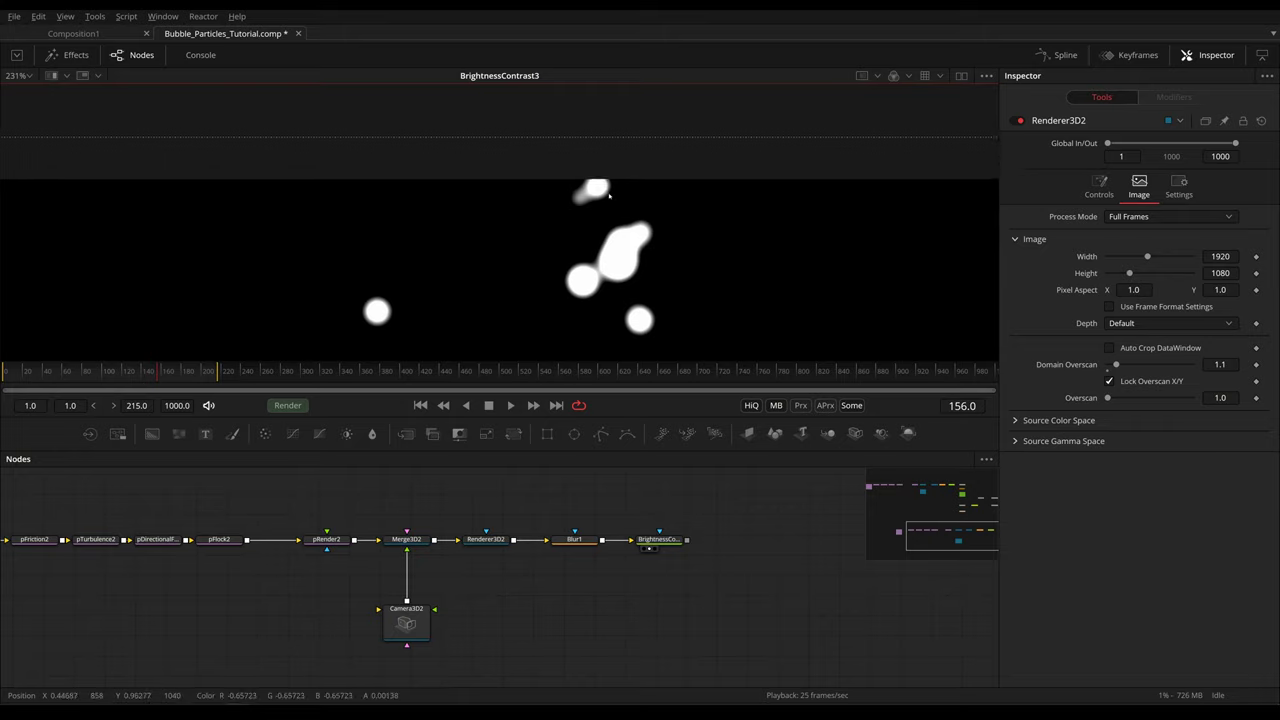
{"action": "scroll", "coordinate": [608, 196], "scroll_direction": "up", "scroll_amount": 2}
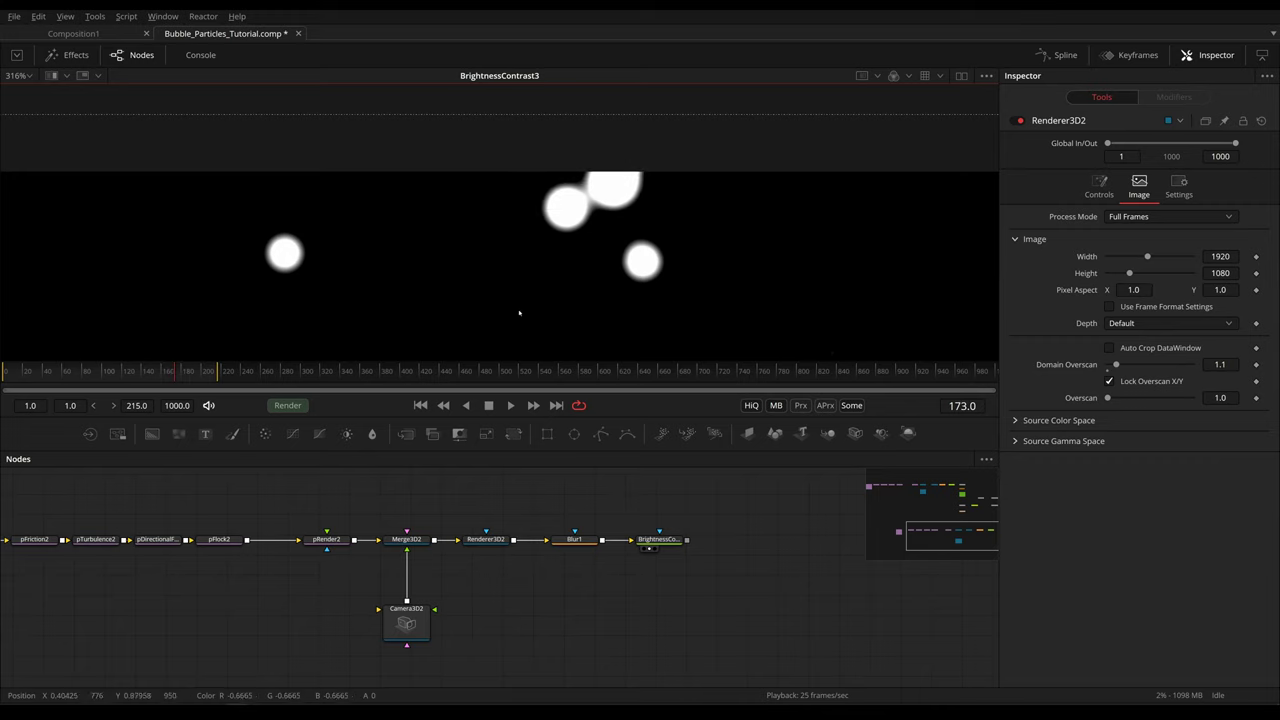
{"action": "left_click_drag", "start_coordinate": [175, 376], "coordinate": [183, 376]}
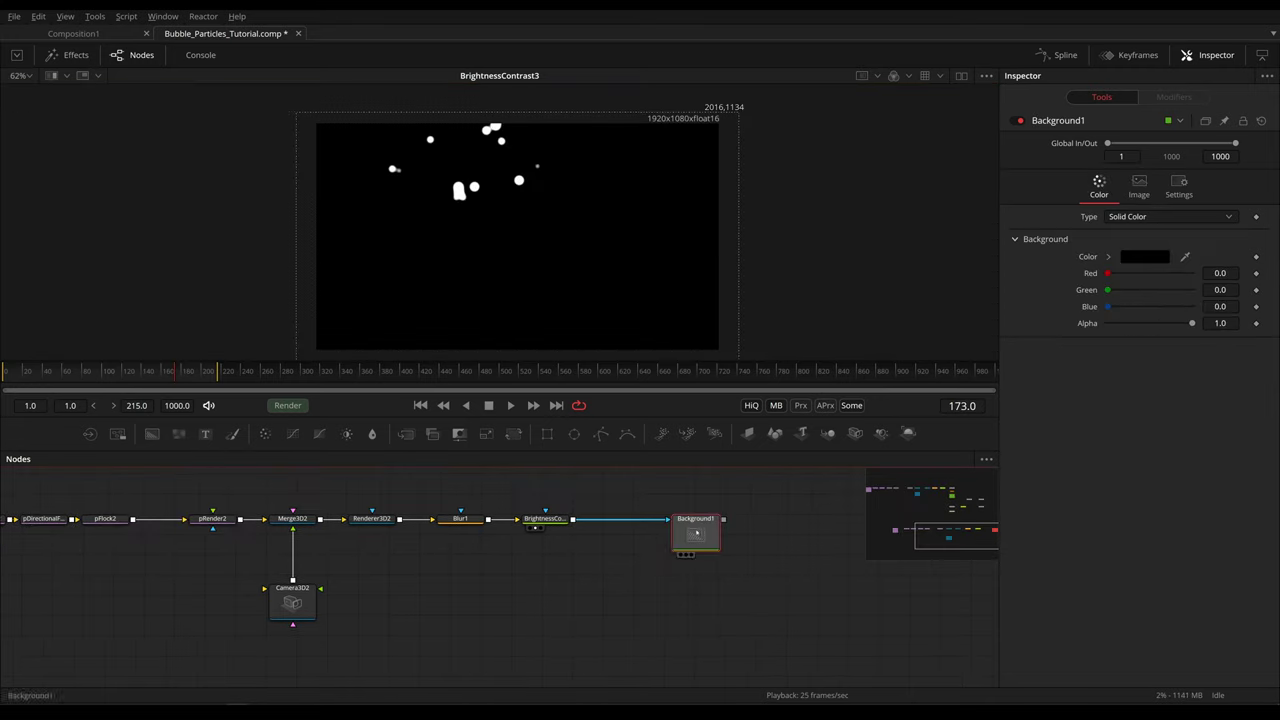
- Insert a Bitmap node between BrightnessContrast3 and Background1 and narrow its luminance range to Low 0.094 and High 0.394
{"action": "left_click", "coordinate": [590, 593]}
{"action": "key", "text": "shift+space"}
{"action": "type", "text": "bit"}
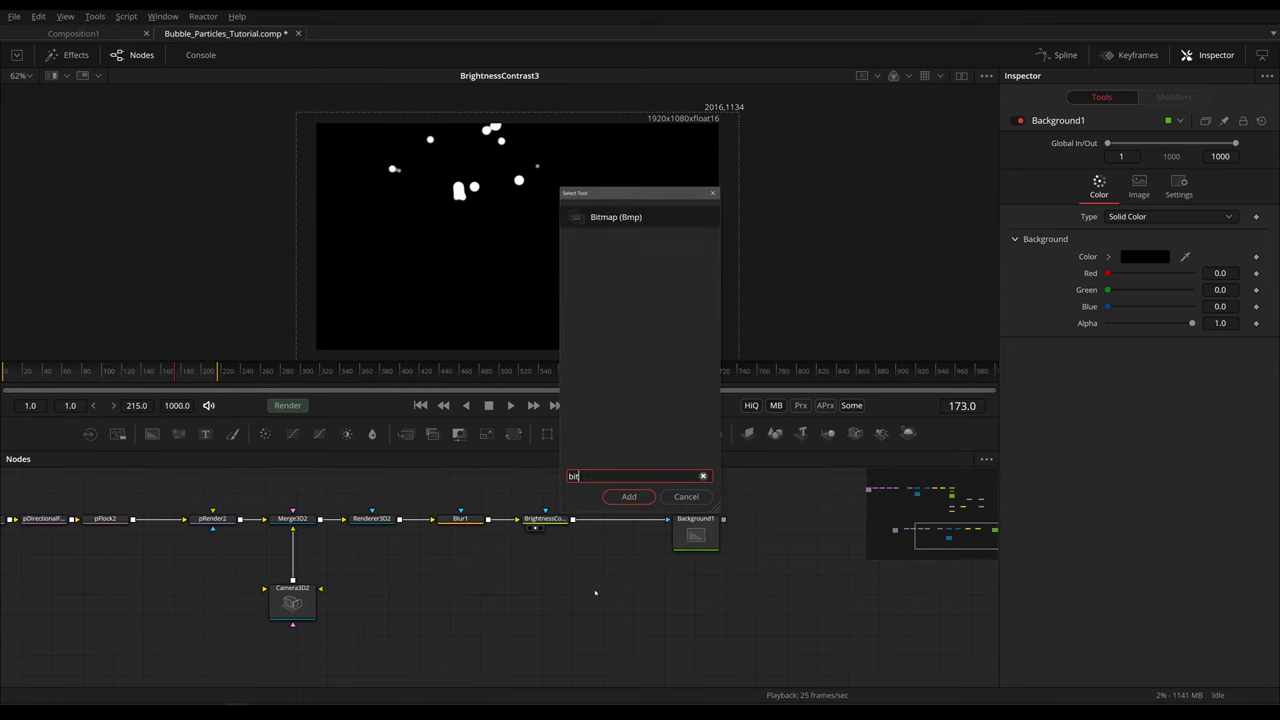
{"action": "key", "text": "Return"}
{"action": "left_click_drag", "start_coordinate": [537, 574], "coordinate": [521, 525]}
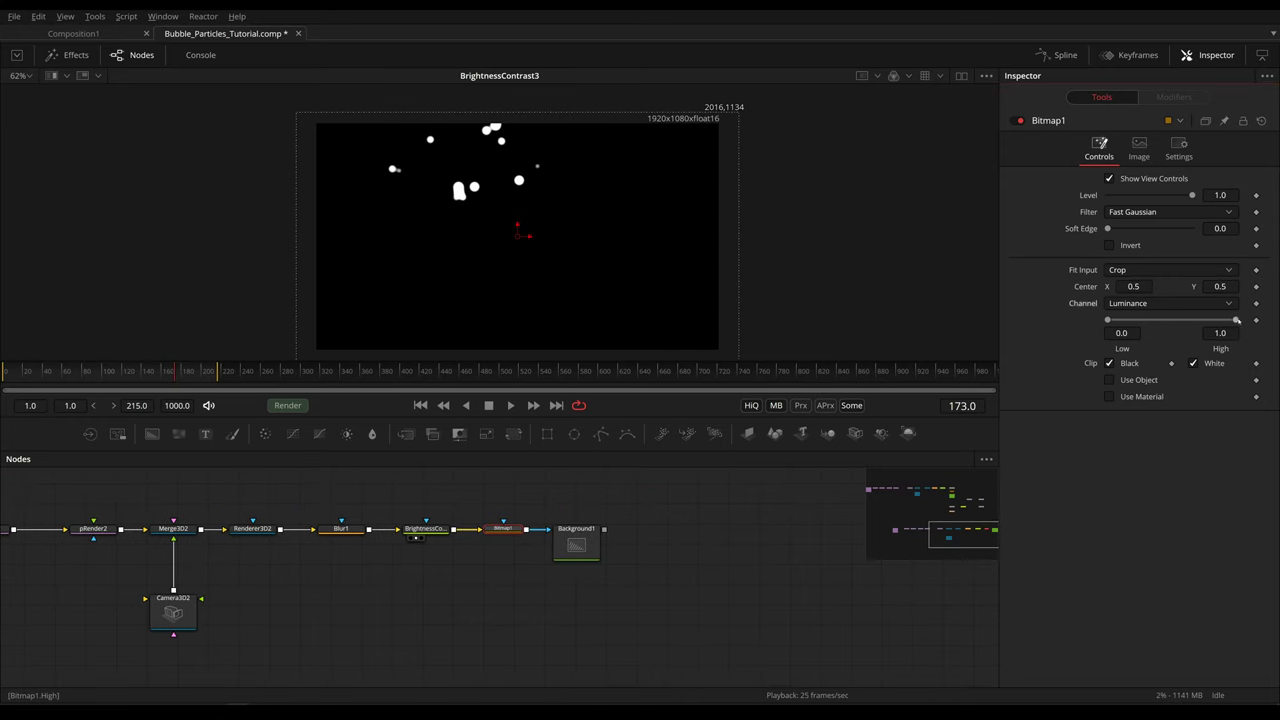
{"action": "left_click_drag", "start_coordinate": [1186, 320], "coordinate": [1169, 320]}
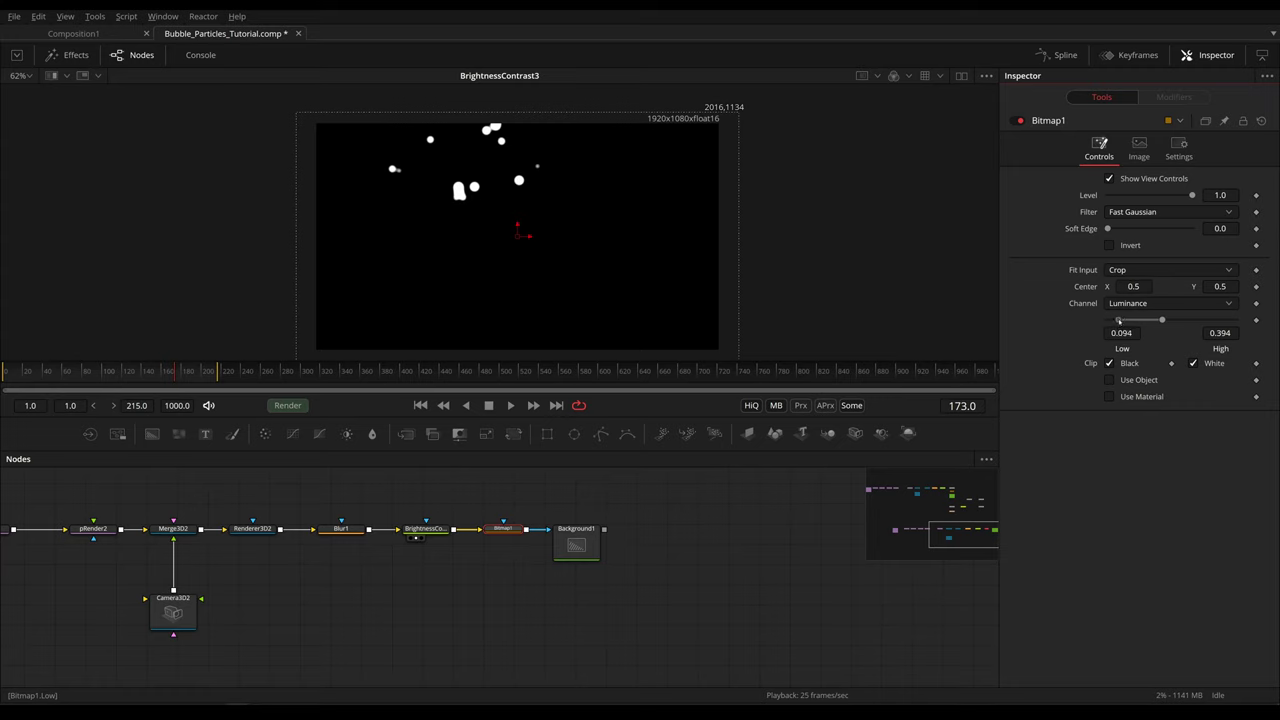
- Display the Background1 node in the viewer and change its fill type to Vertical
{"action": "left_click", "coordinate": [498, 535]}
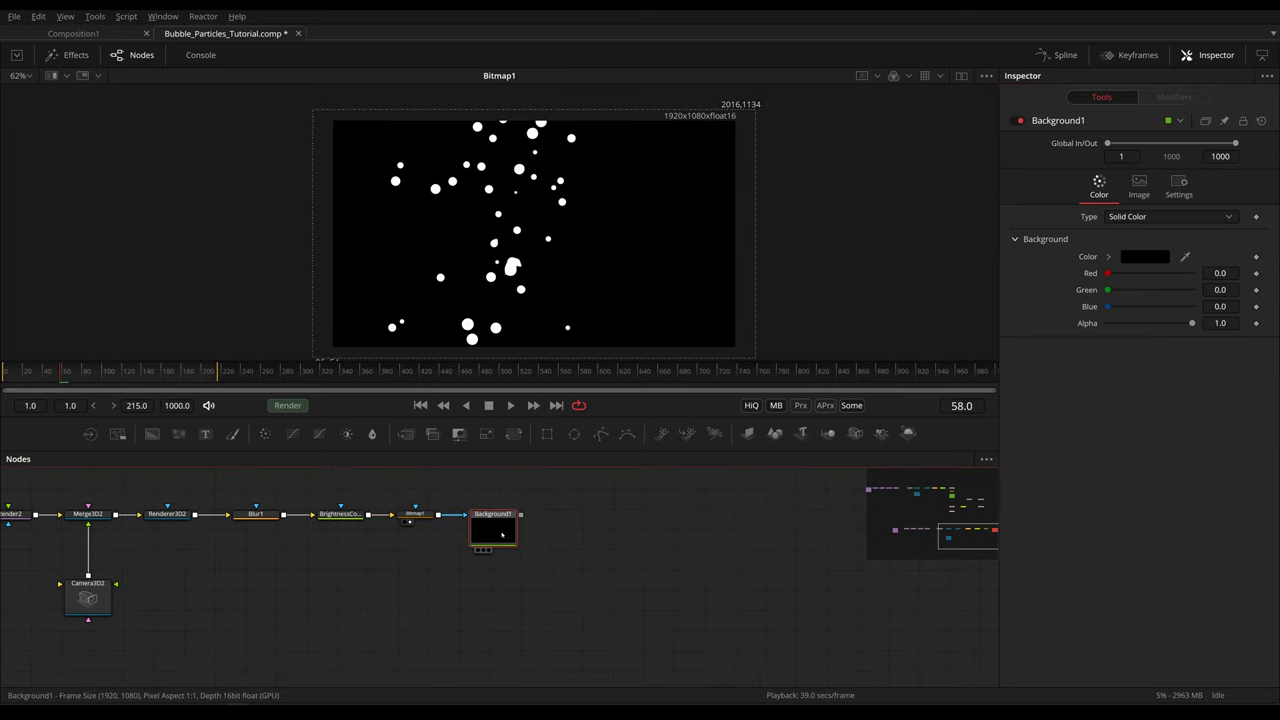
{"action": "key", "text": "1"}
{"action": "left_click", "coordinate": [1146, 217]}
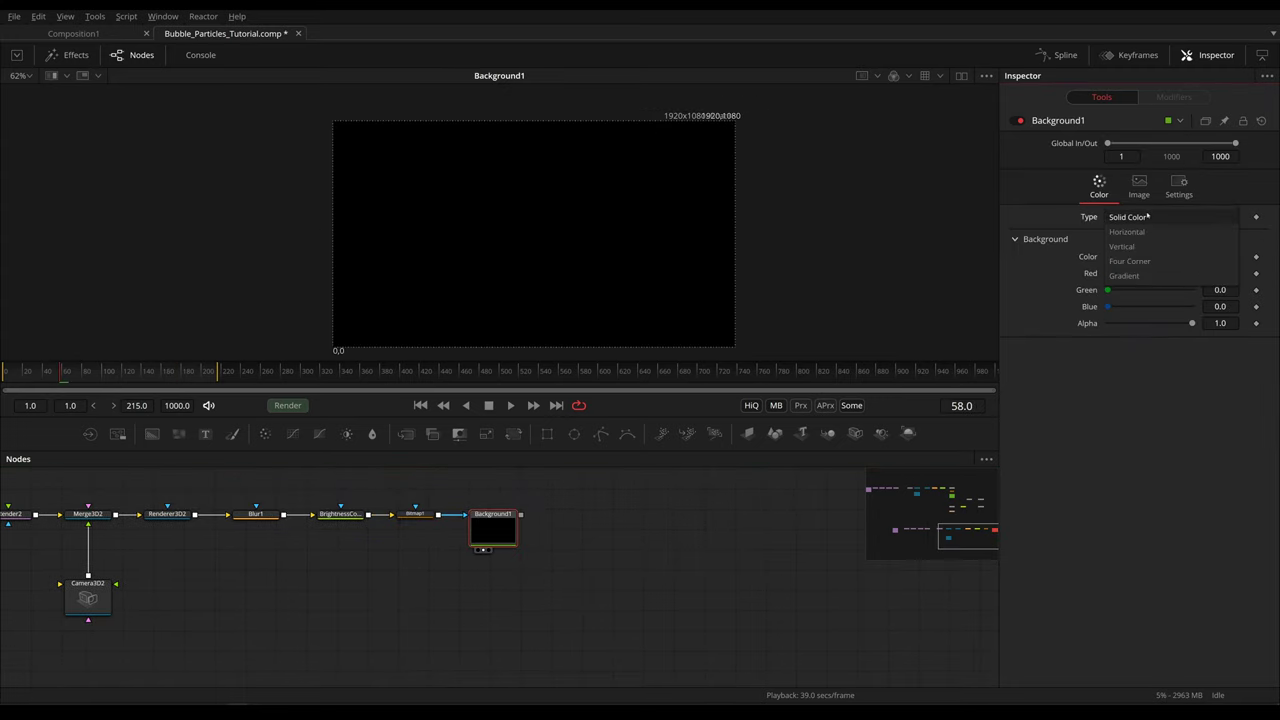
{"action": "left_click", "coordinate": [1146, 246]}
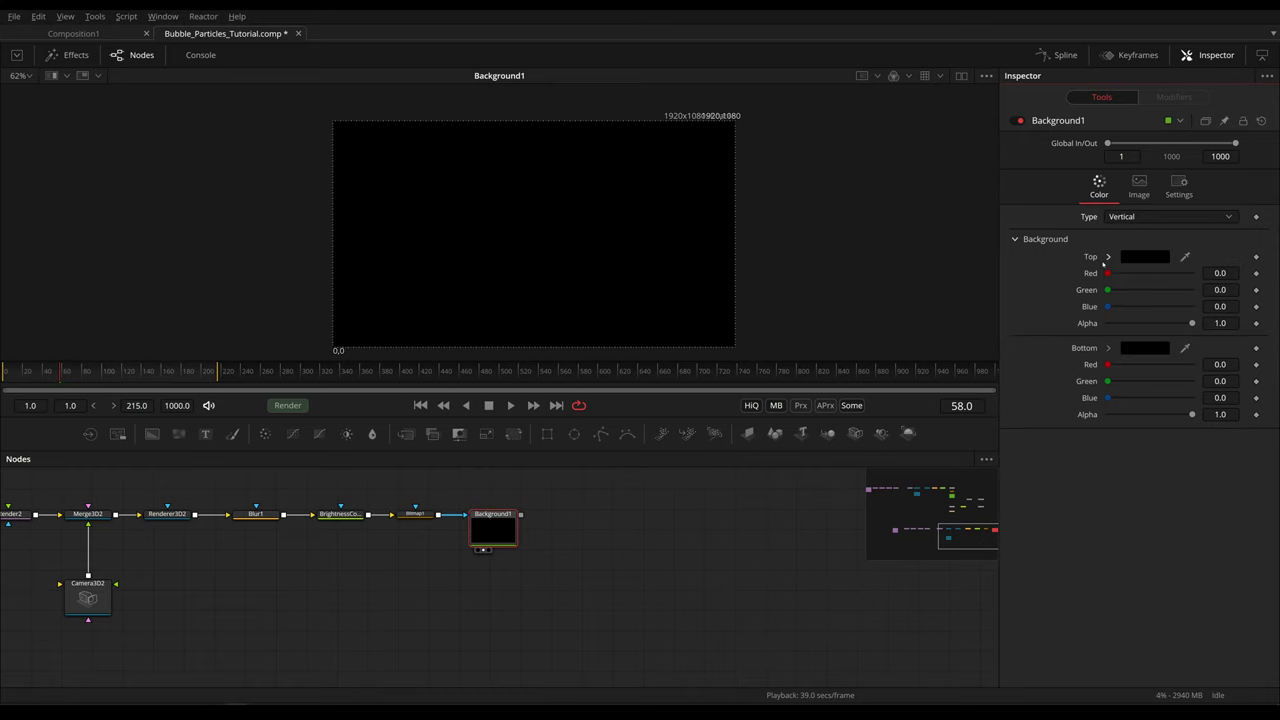
- Set the vertical gradient of Background1 to a yellow top color (hue 0.176) and a green bottom color (hue 0.336)
{"action": "left_click_drag", "start_coordinate": [1224, 289], "coordinate": [1224, 285]}
{"action": "left_click", "coordinate": [1214, 269]}
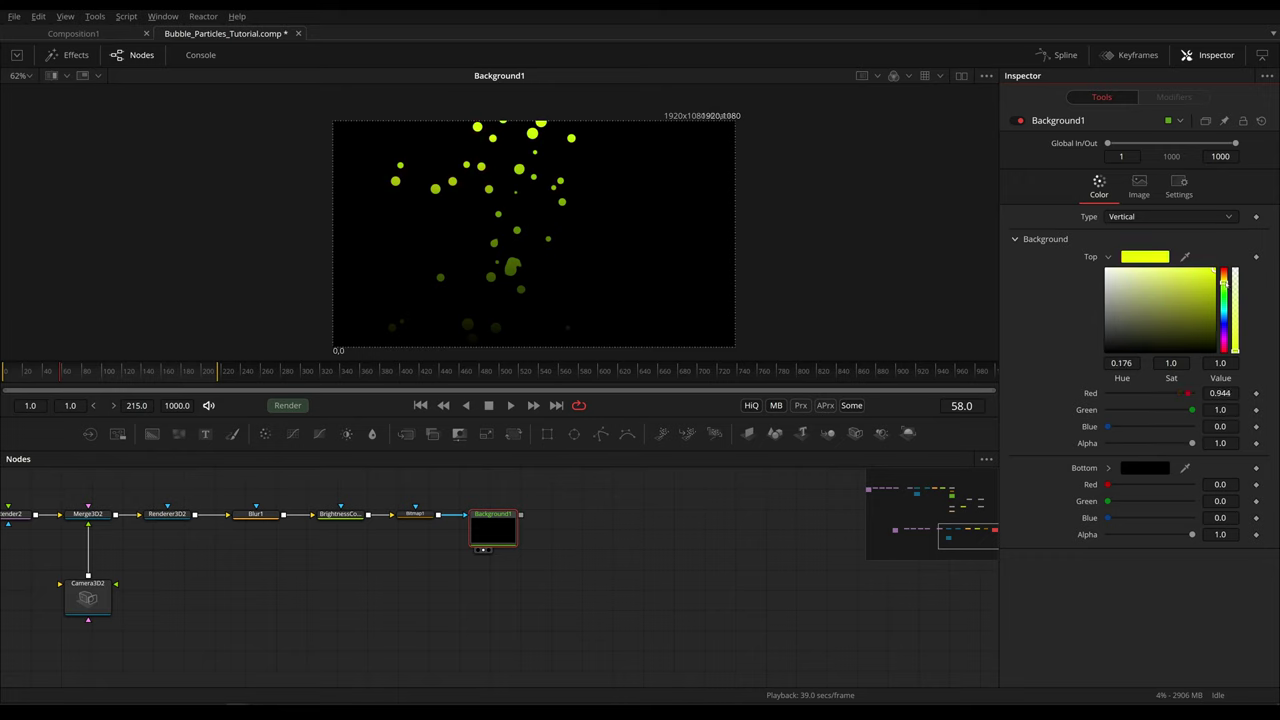
{"action": "left_click_drag", "start_coordinate": [1224, 285], "coordinate": [1224, 283]}
{"action": "left_click", "coordinate": [1108, 468]}
{"action": "left_click", "coordinate": [1225, 501]}
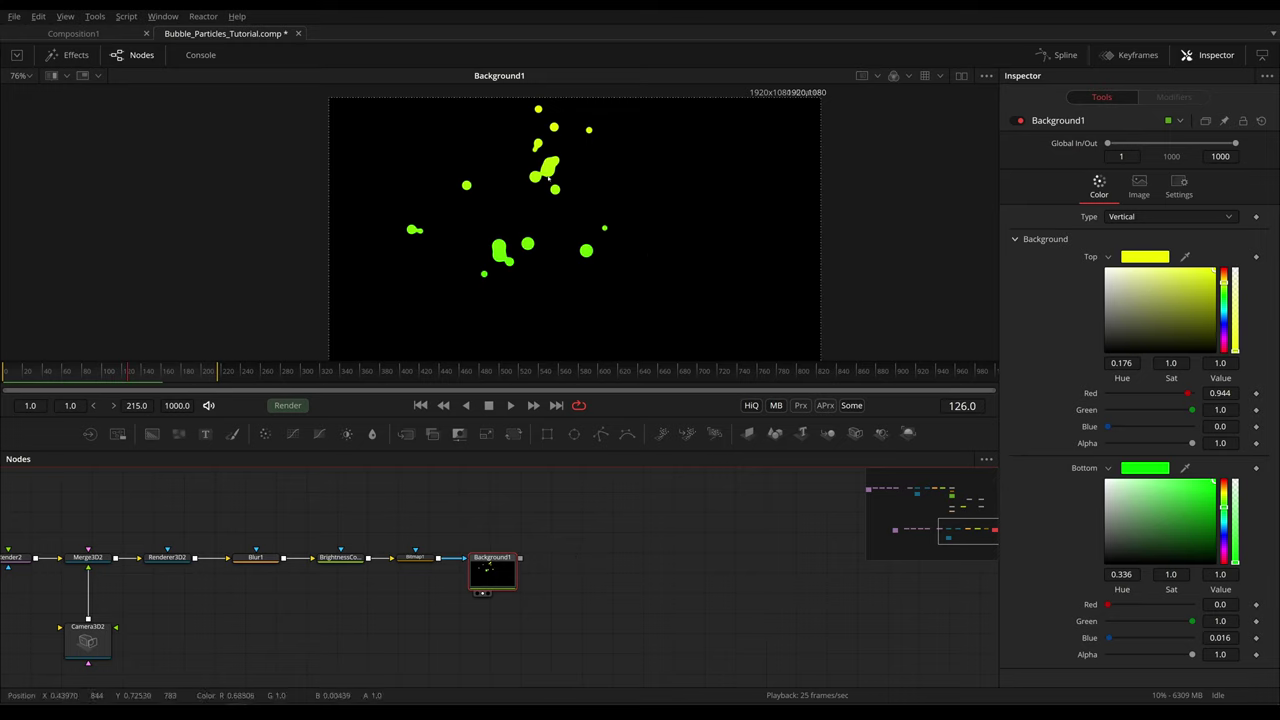
- Add an Erode / Dilate node after Background1 with the Circle filter and an Amount of about 0.0049
{"action": "key", "text": "shift+space"}
{"action": "type", "text": "er"}
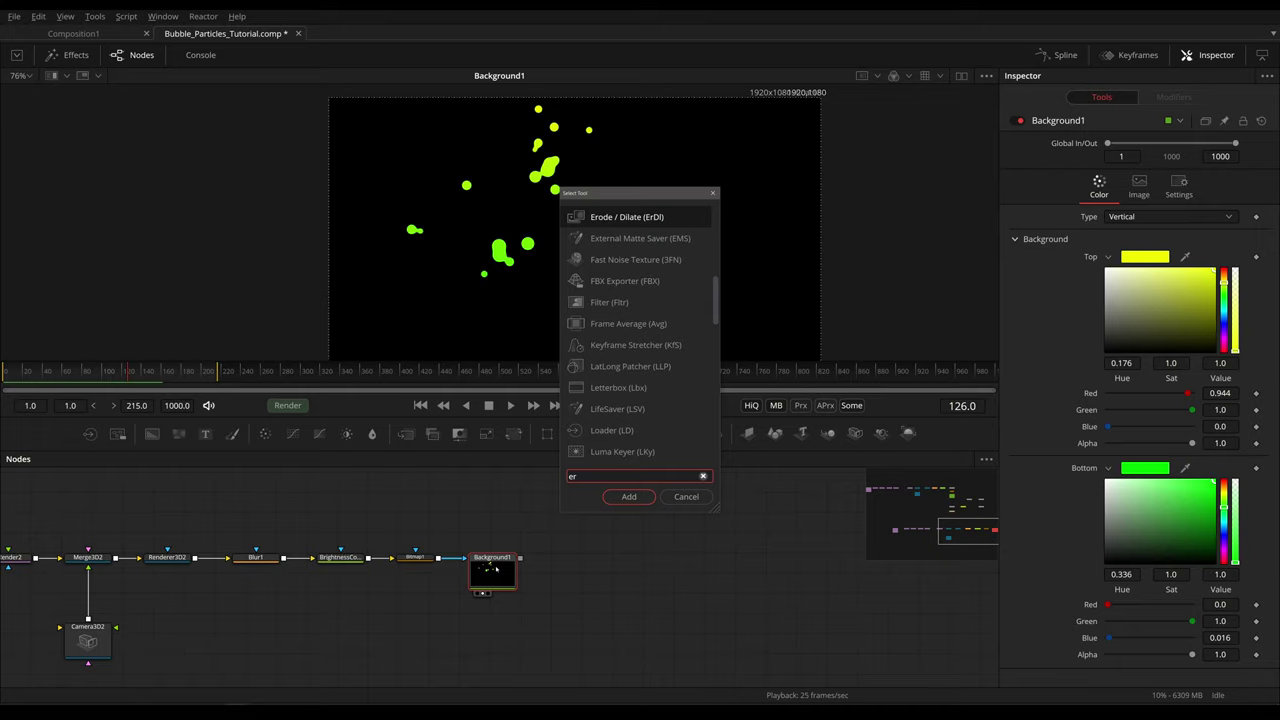
{"action": "key", "text": "Return"}
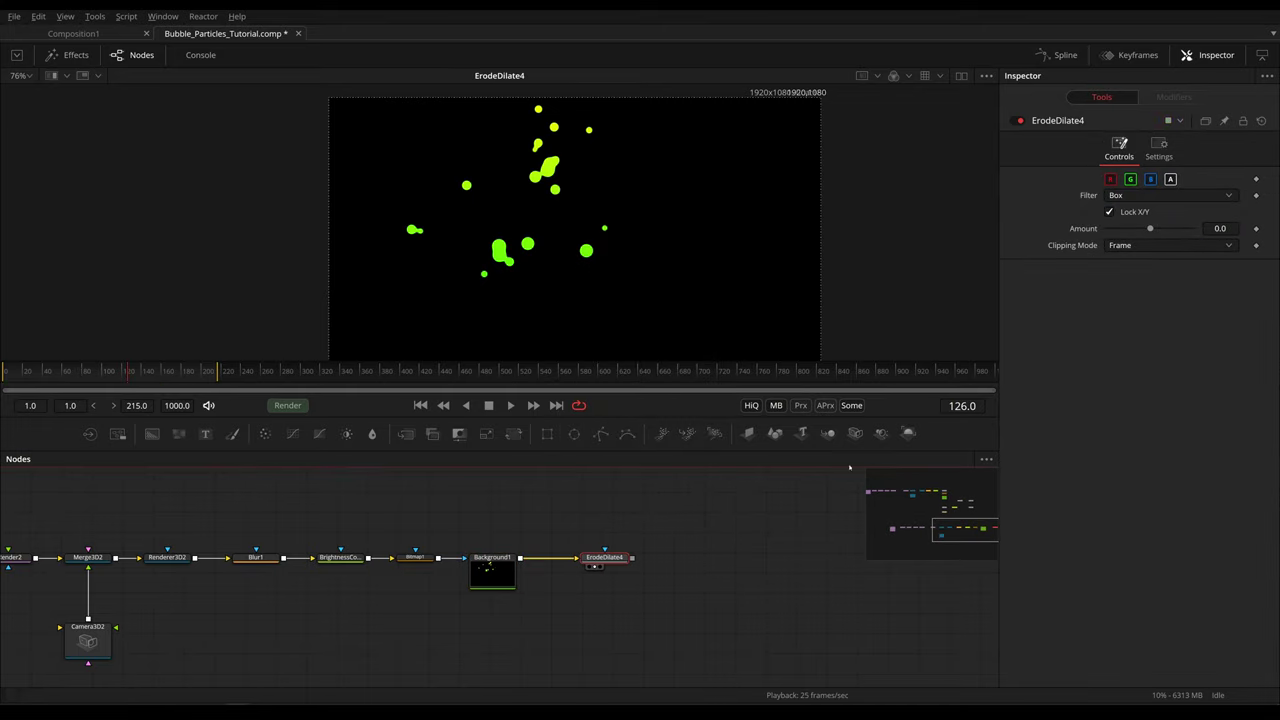
{"action": "left_click", "coordinate": [1160, 195]}
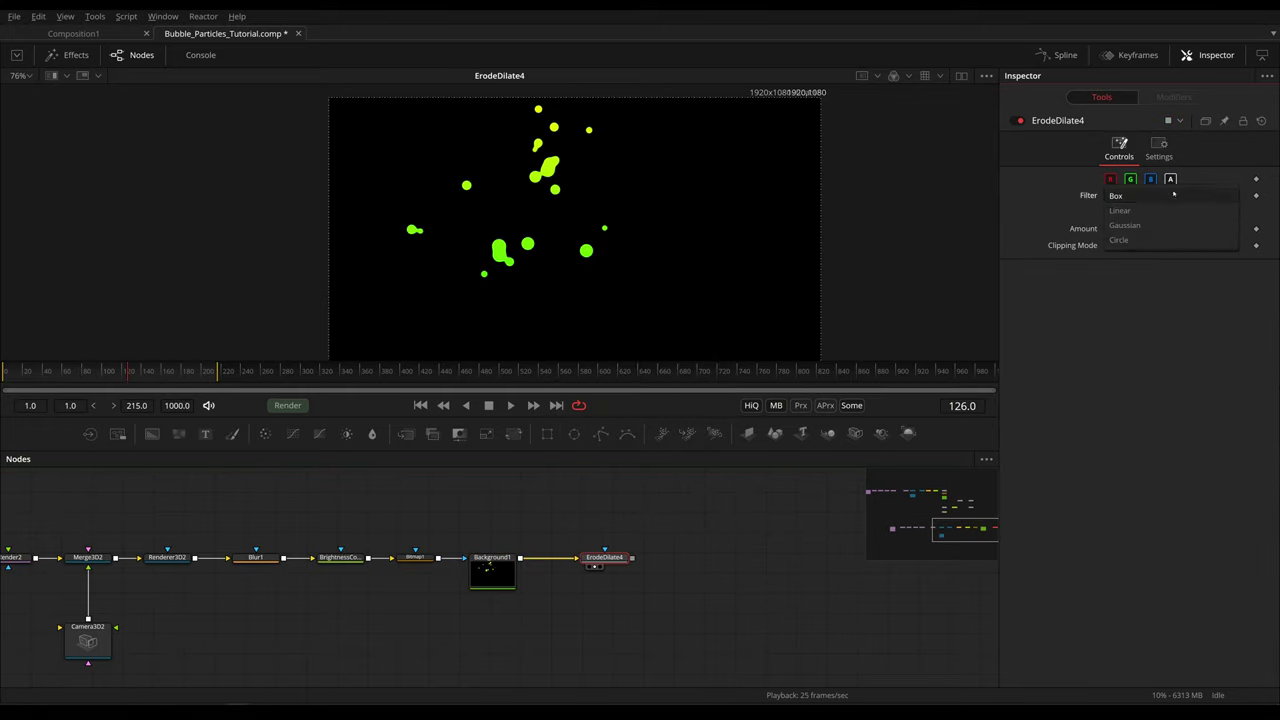
{"action": "left_click", "coordinate": [1136, 244]}
{"action": "mouse_move", "coordinate": [1150, 229]}
{"action": "left_mouse_down"}
{"action": "mouse_move", "coordinate": [1180, 231]}
{"action": "mouse_move", "coordinate": [1171, 236]}
{"action": "left_mouse_up"}
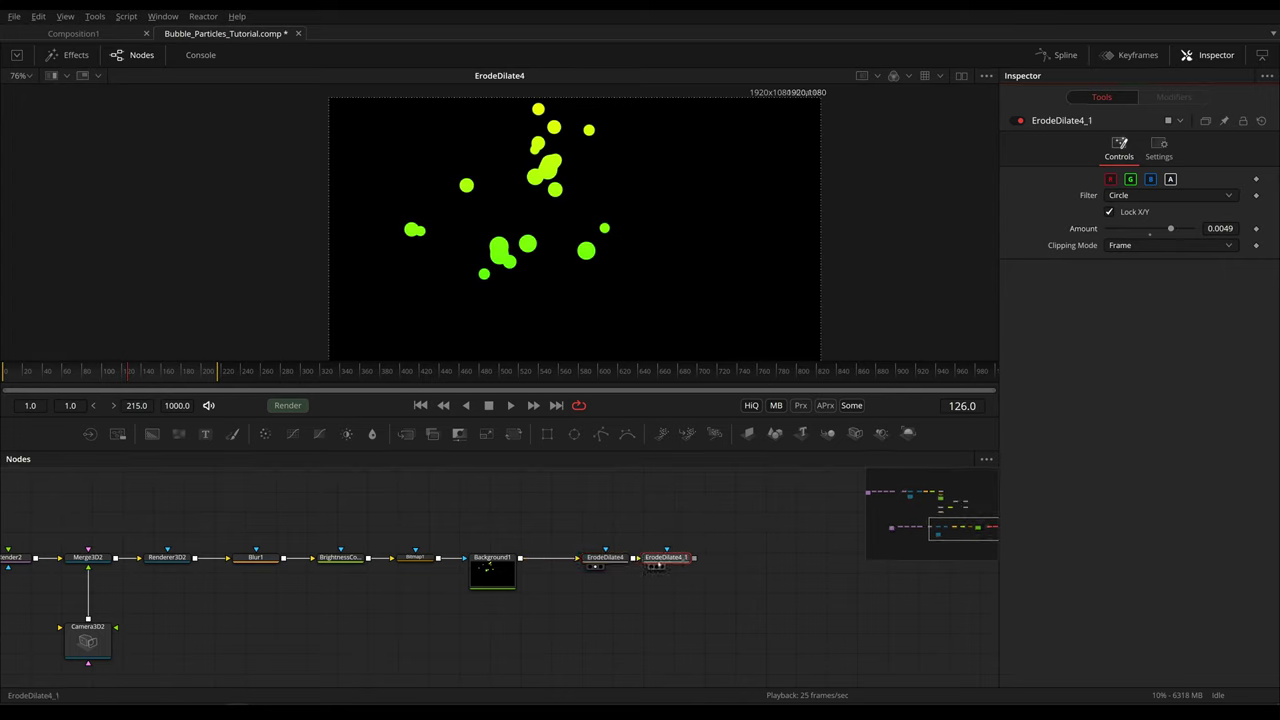
- Duplicate the Erode / Dilate node, chain the copy after the original, and set its Amount to about -0.0067
{"action": "key", "text": "ctrl+v"}
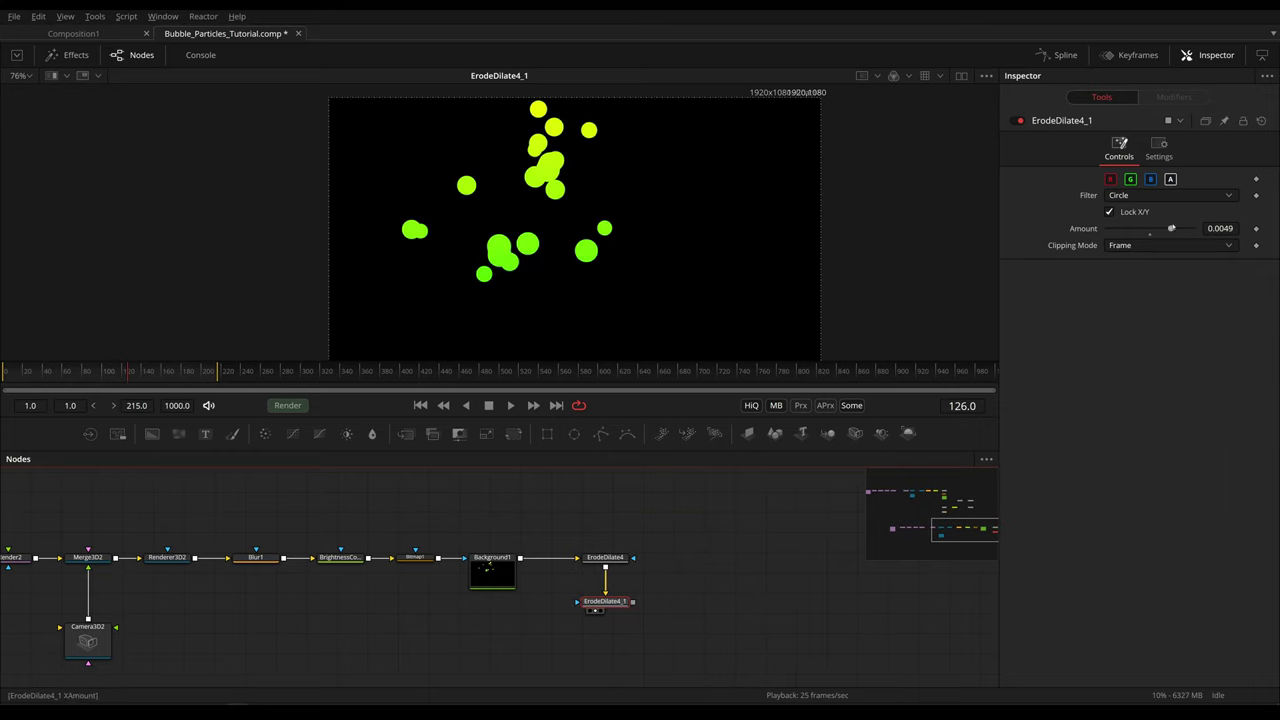
{"action": "left_click_drag", "start_coordinate": [1171, 229], "coordinate": [1123, 236]}
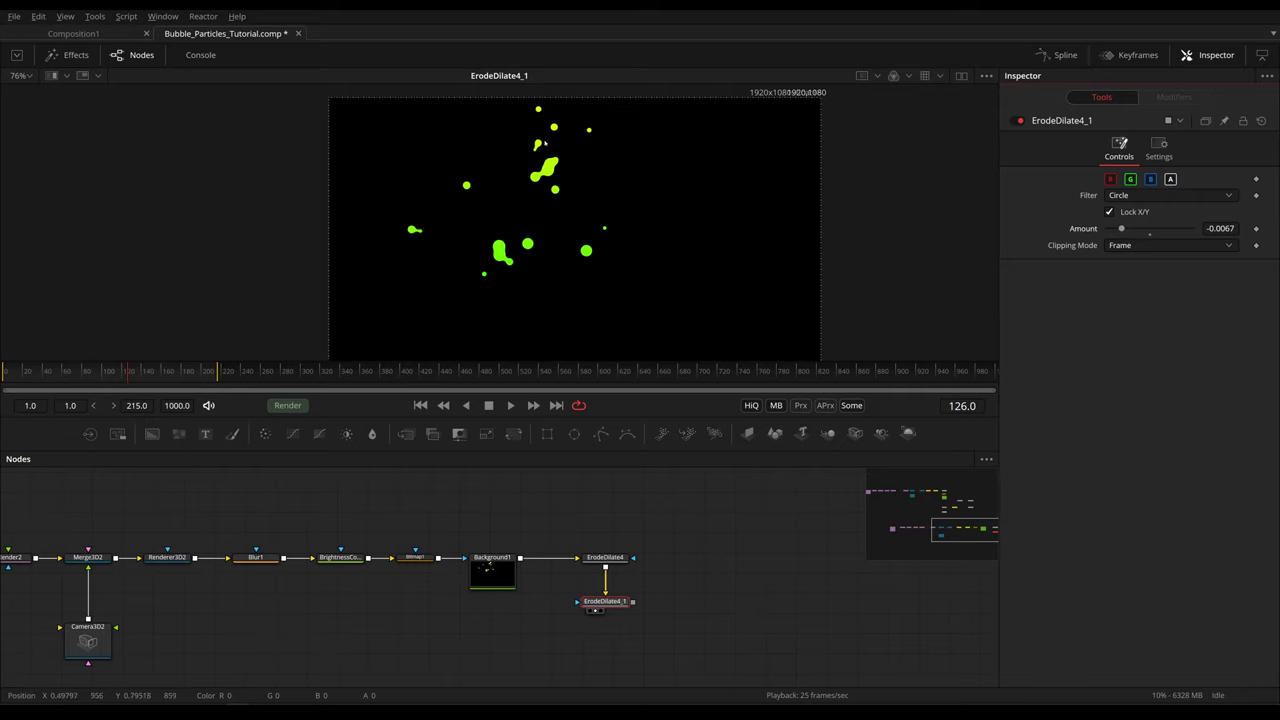
{"action": "left_click", "coordinate": [256, 557]}
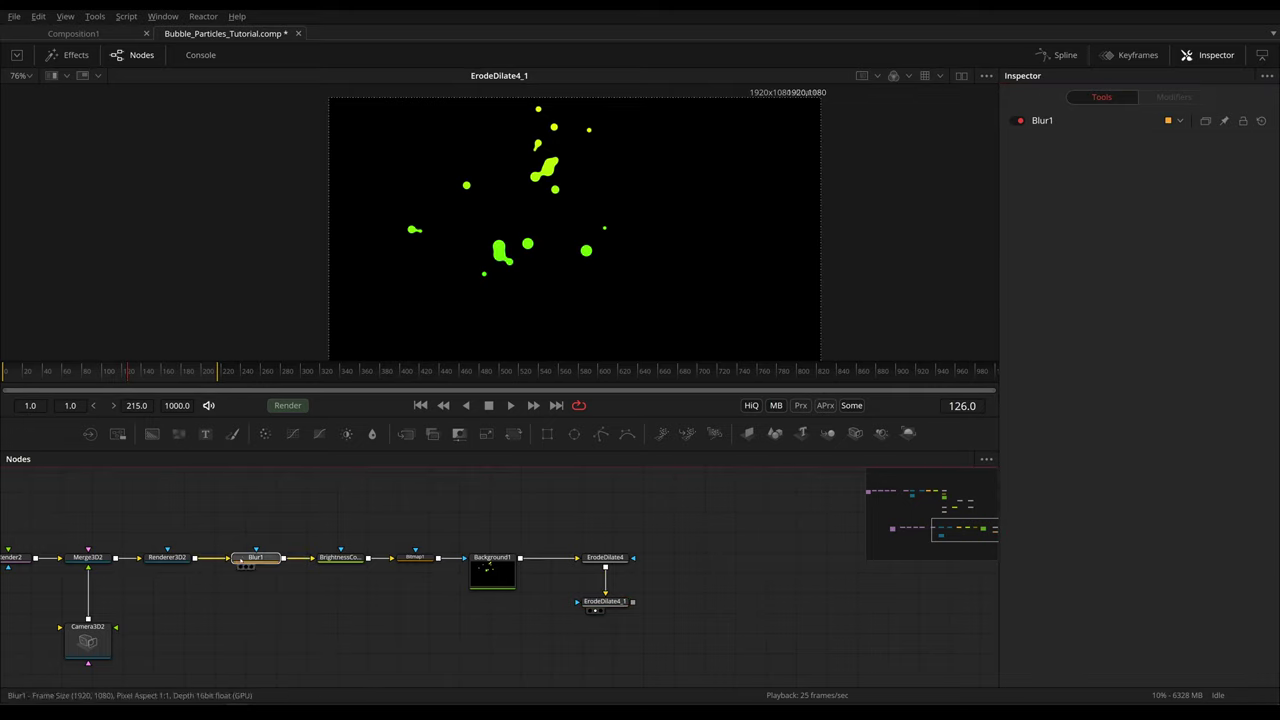
- Add and display a Merge node with Background1 as background and ErodeDilate4_1 as foreground, with Alpha Gain 0.0
{"action": "key", "text": "shift+space"}
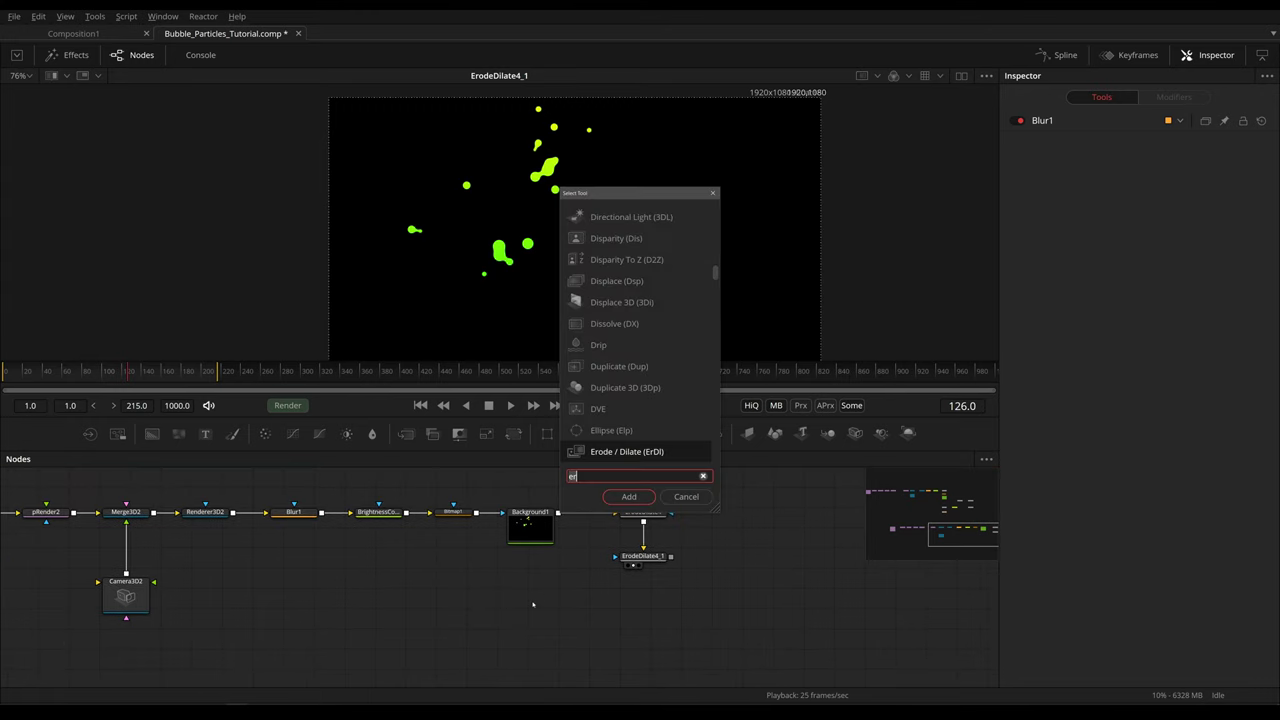
{"action": "type", "text": "merge"}
{"action": "key", "text": "Return"}
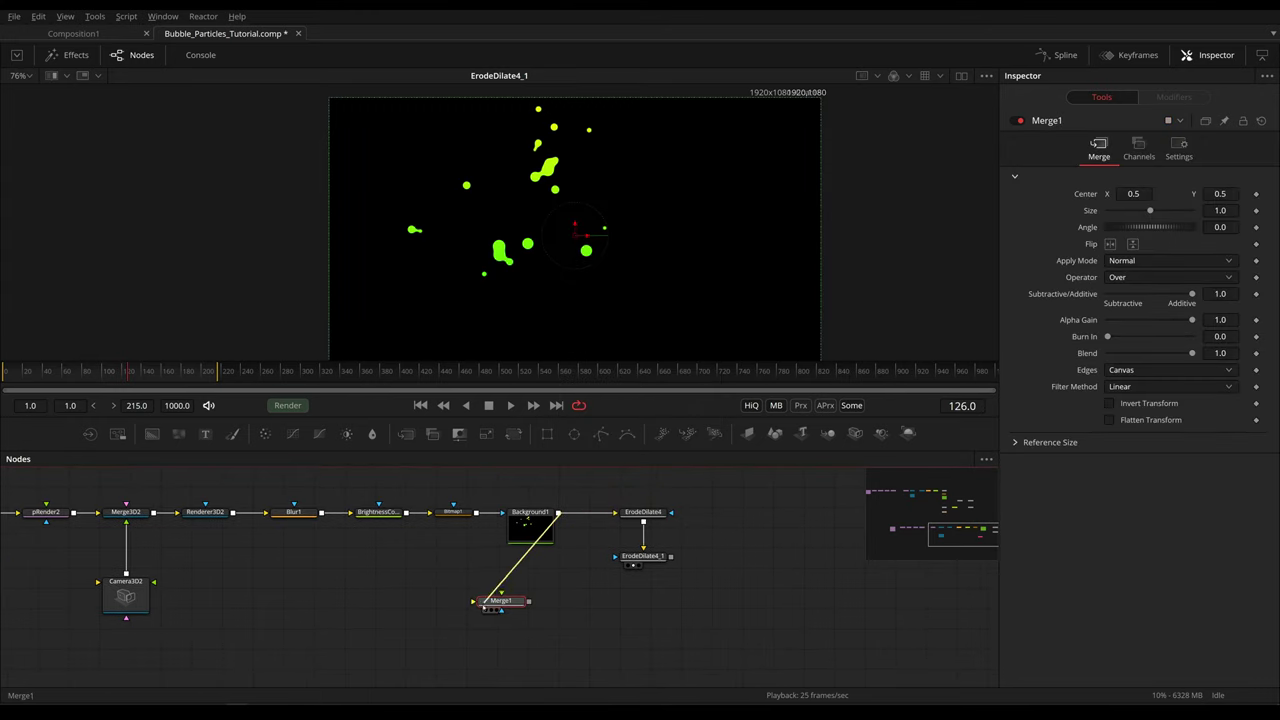
{"action": "left_click_drag", "start_coordinate": [505, 600], "coordinate": [534, 606]}
{"action": "key", "text": "2"}
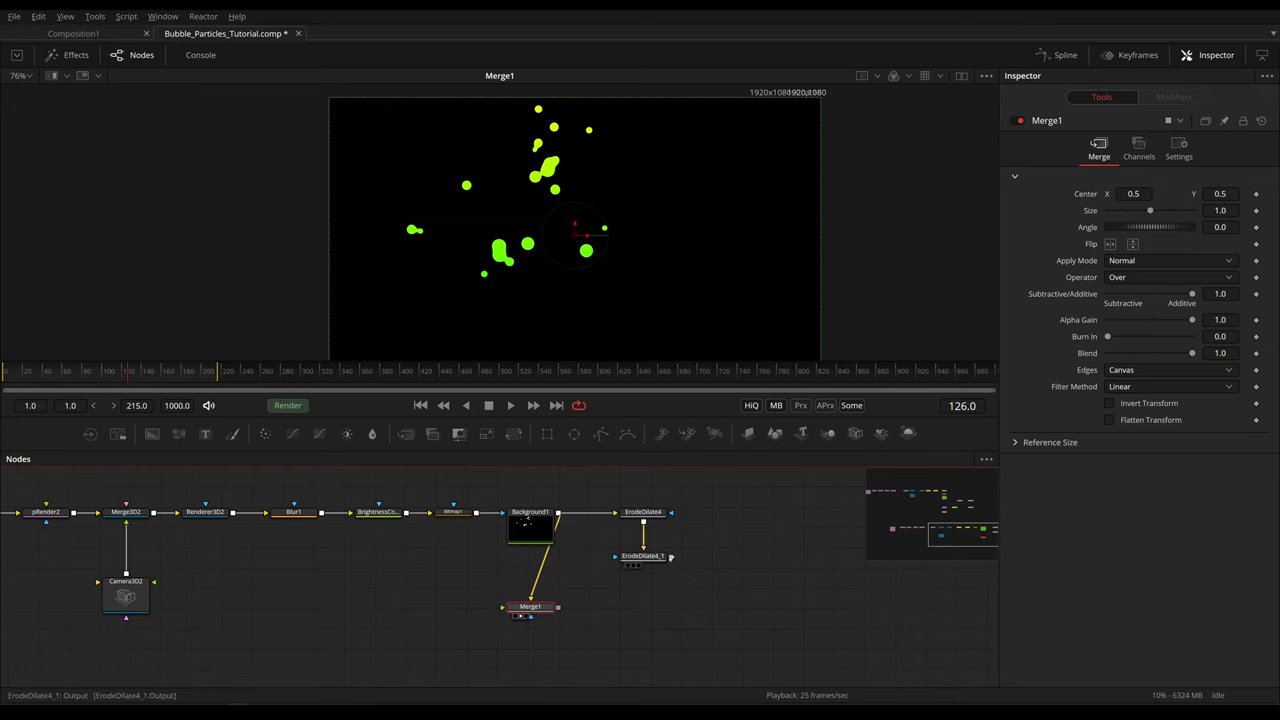
{"action": "left_click_drag", "start_coordinate": [670, 556], "coordinate": [545, 606]}
{"action": "scroll", "coordinate": [571, 136], "scroll_direction": "up", "scroll_amount": 4}
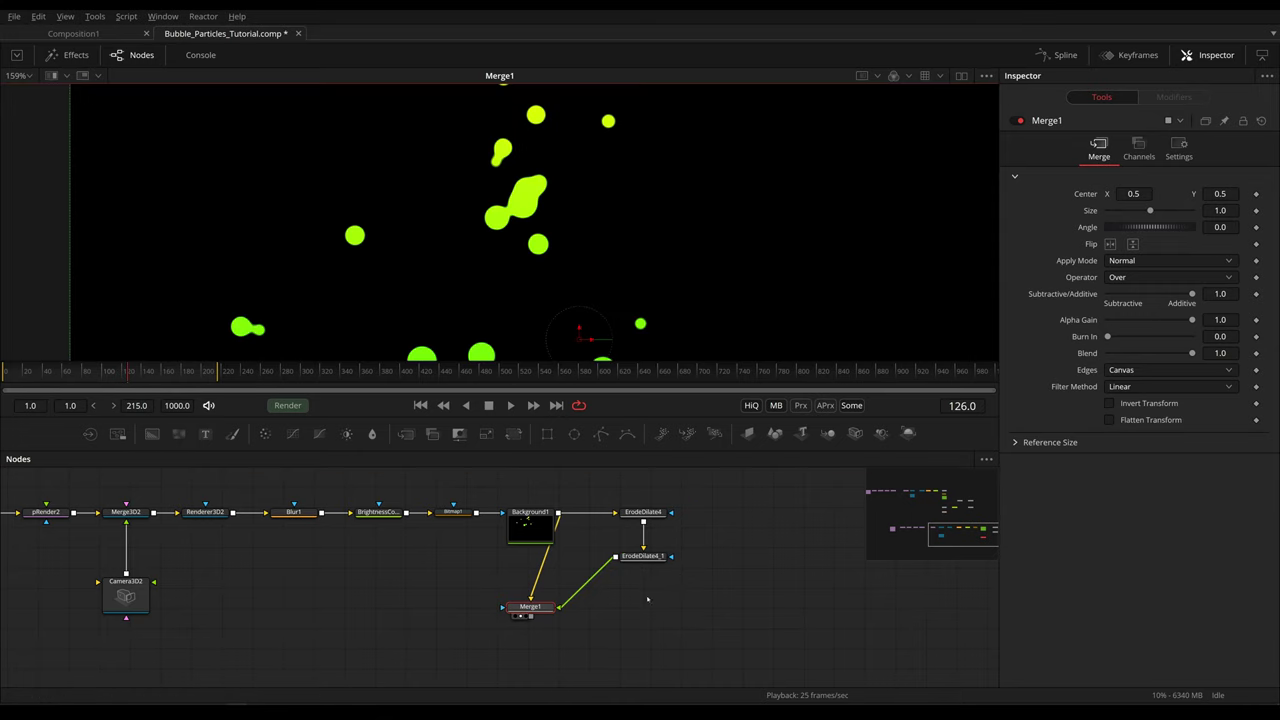
{"action": "left_click_drag", "start_coordinate": [1191, 318], "coordinate": [1147, 319]}
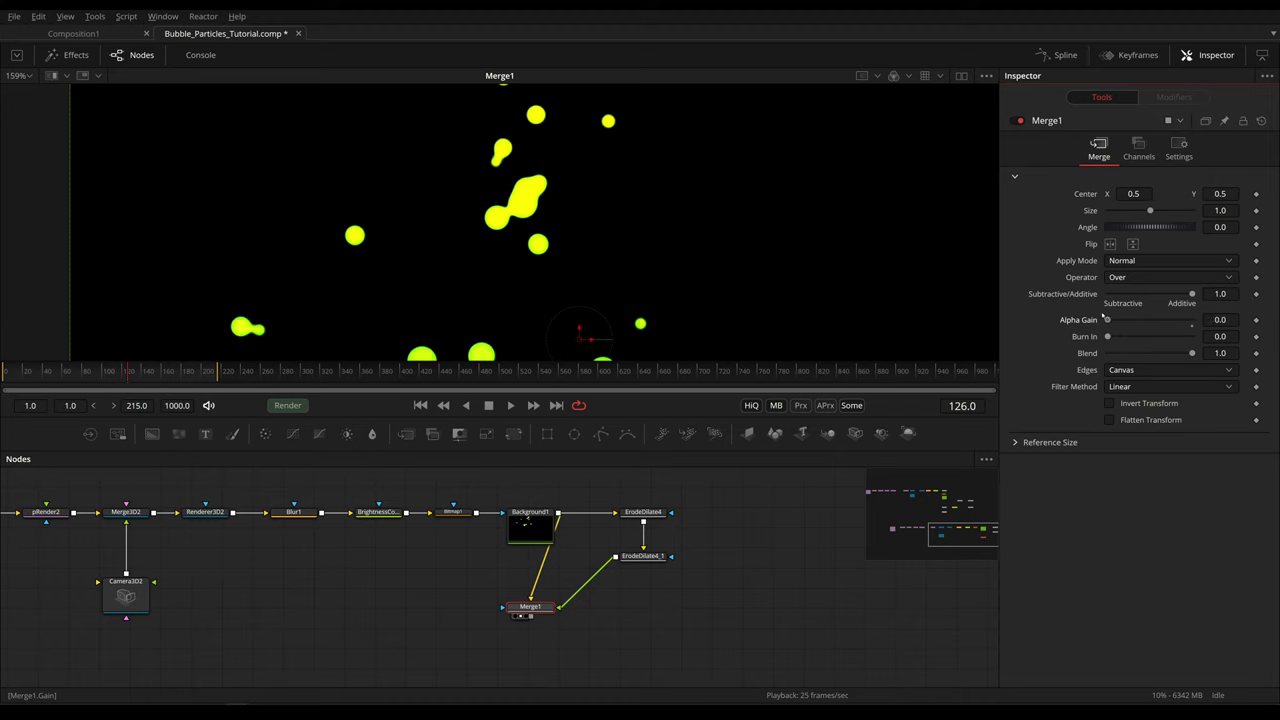
- Insert a Brightness / Contrast node between ErodeDilate4_1 and Merge1 and lower its Saturation to about 0.19
{"action": "left_click", "coordinate": [655, 555]}
{"action": "key", "text": "shift+space"}
{"action": "type", "text": "bc"}
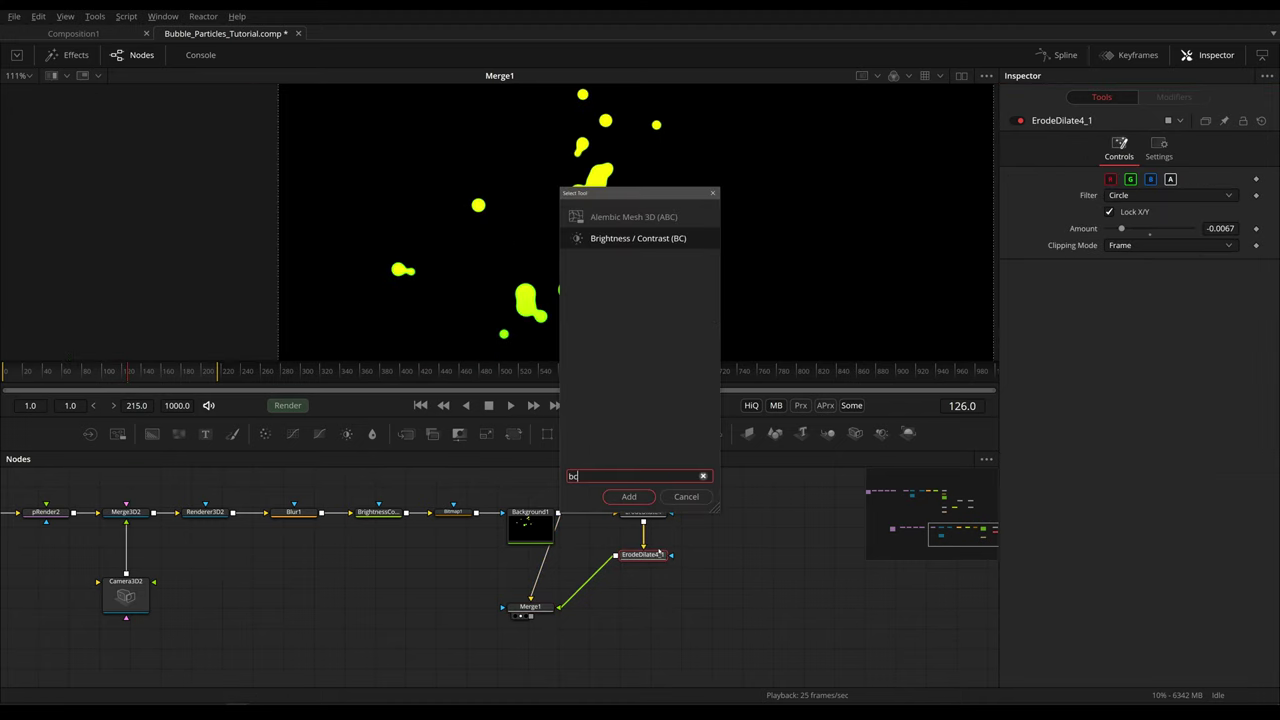
{"action": "key", "text": "Return"}
{"action": "left_click_drag", "start_coordinate": [1150, 279], "coordinate": [1118, 282]}
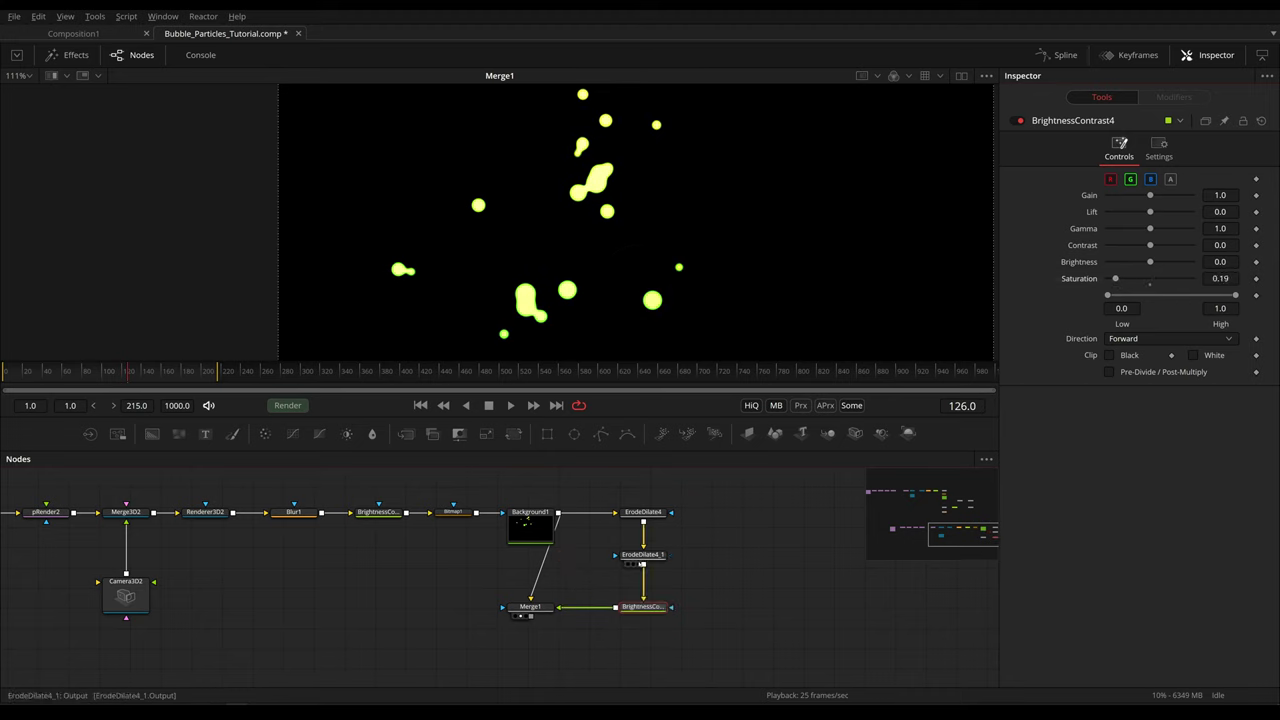
- Align Merge1 in the node graph and offset its foreground slightly up and right, to a Center of about 0.503, 0.505
{"action": "left_click", "coordinate": [530, 607]}
{"action": "left_click_drag", "start_coordinate": [530, 607], "coordinate": [555, 607]}
{"action": "key", "text": "ctrl+f"}
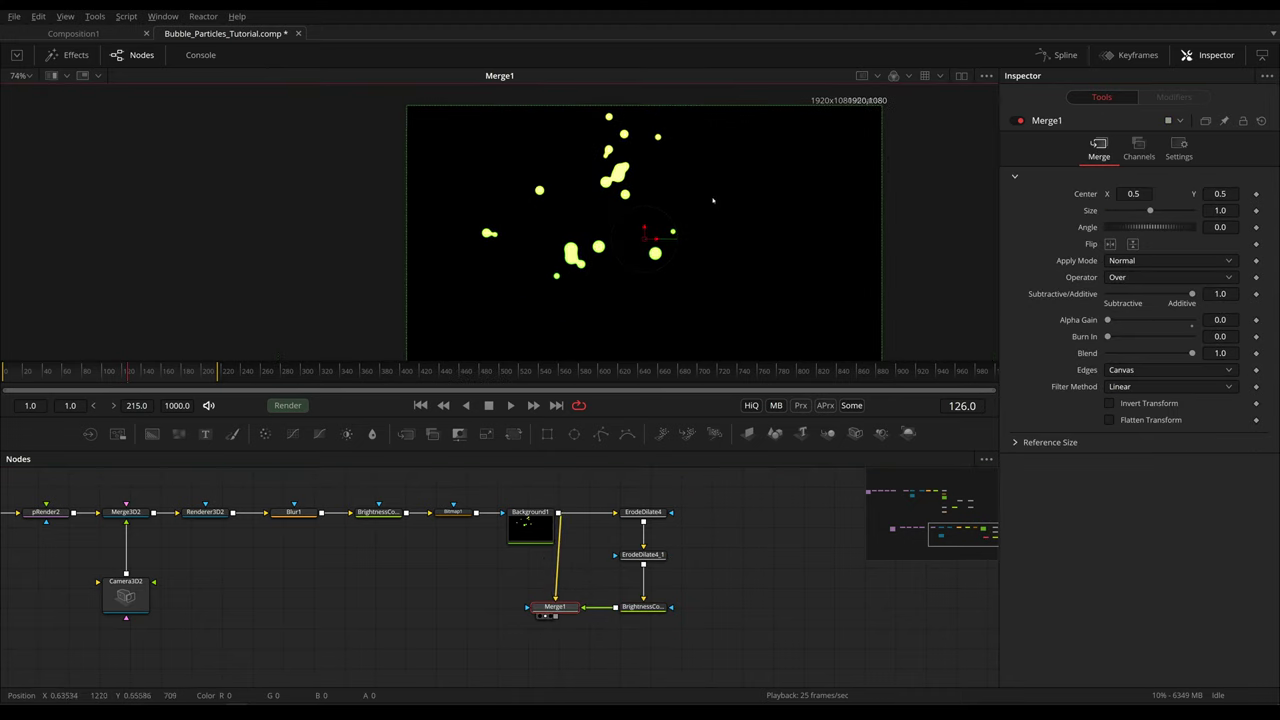
{"action": "left_click_drag", "start_coordinate": [644, 229], "coordinate": [657, 238]}
{"action": "left_click_drag", "start_coordinate": [635, 186], "coordinate": [652, 166]}
{"action": "scroll", "coordinate": [652, 166], "scroll_direction": "up", "scroll_amount": 5}
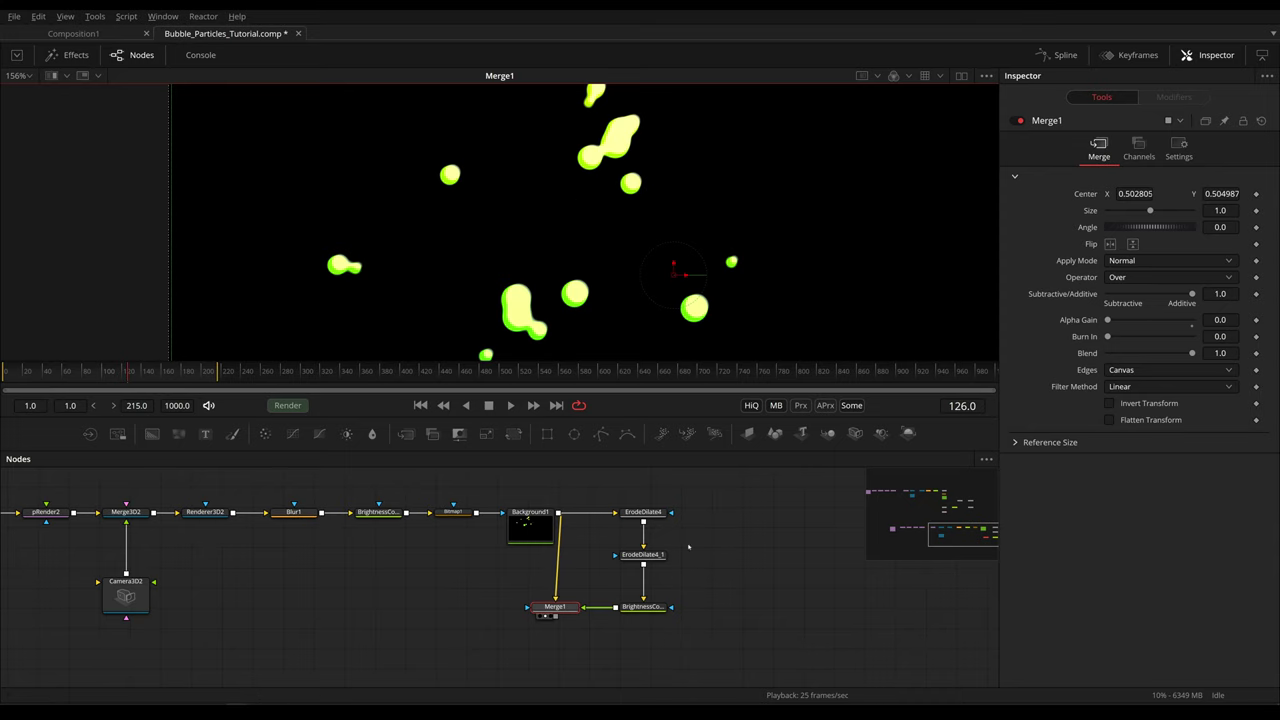
- Set the Amount of ErodeDilate4_1 to about -0.0147 so the bubble highlights become smaller
{"action": "left_click", "coordinate": [643, 553]}
{"action": "left_click_drag", "start_coordinate": [1131, 230], "coordinate": [1106, 236]}
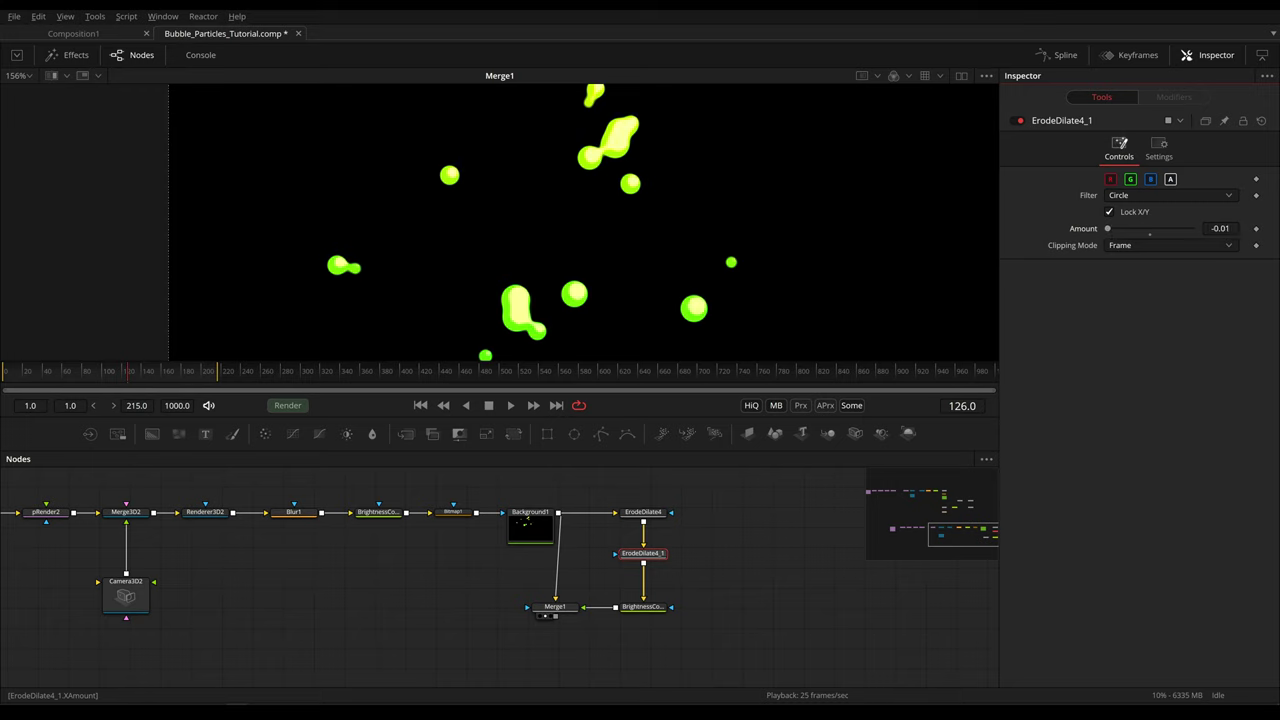
{"action": "key", "text": "BackSpace"}
{"action": "type", "text": "2"}
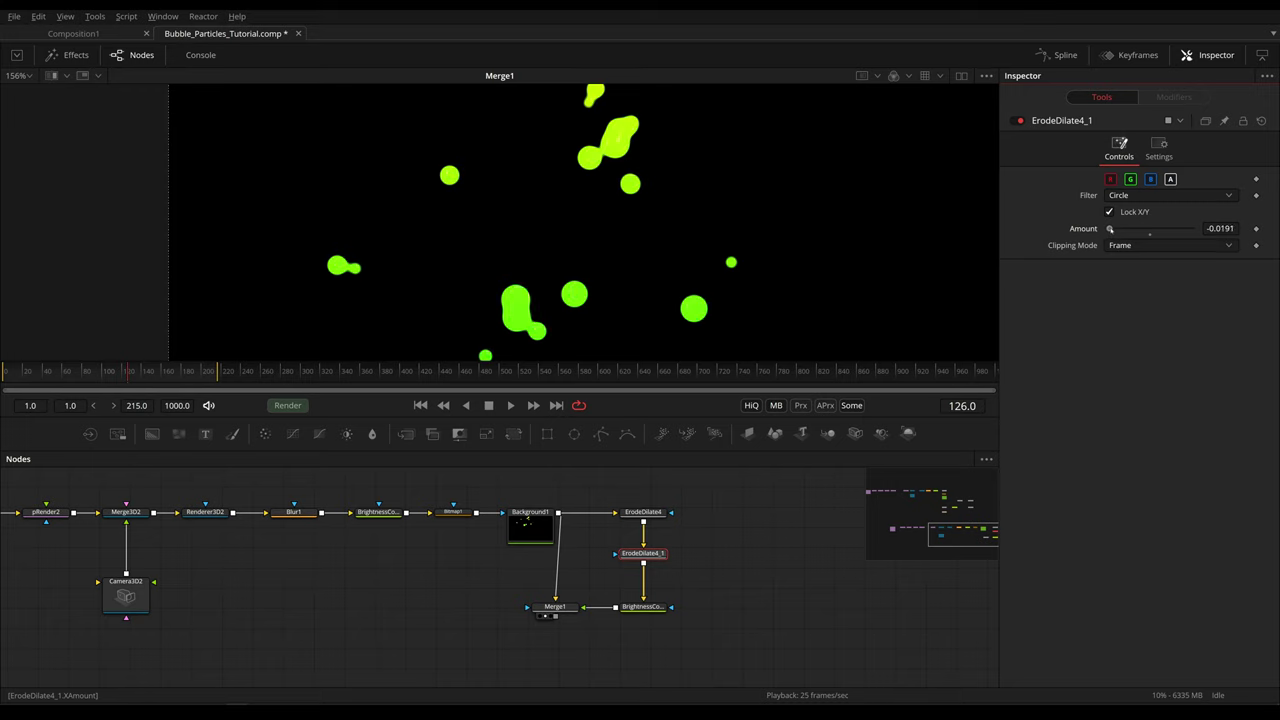
{"action": "left_click_drag", "start_coordinate": [1114, 229], "coordinate": [1118, 229]}
{"action": "scroll", "coordinate": [552, 255], "scroll_direction": "down", "scroll_amount": 3}
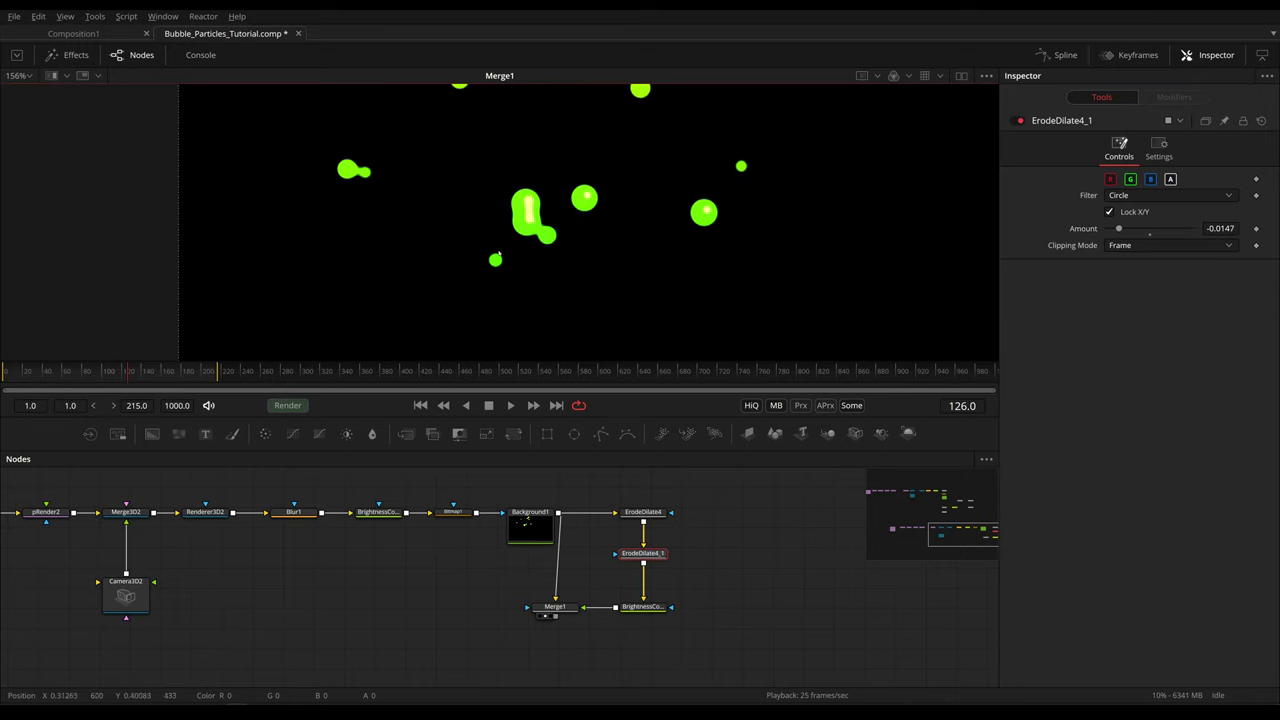
{"action": "scroll", "coordinate": [499, 255], "scroll_direction": "up", "scroll_amount": 3}
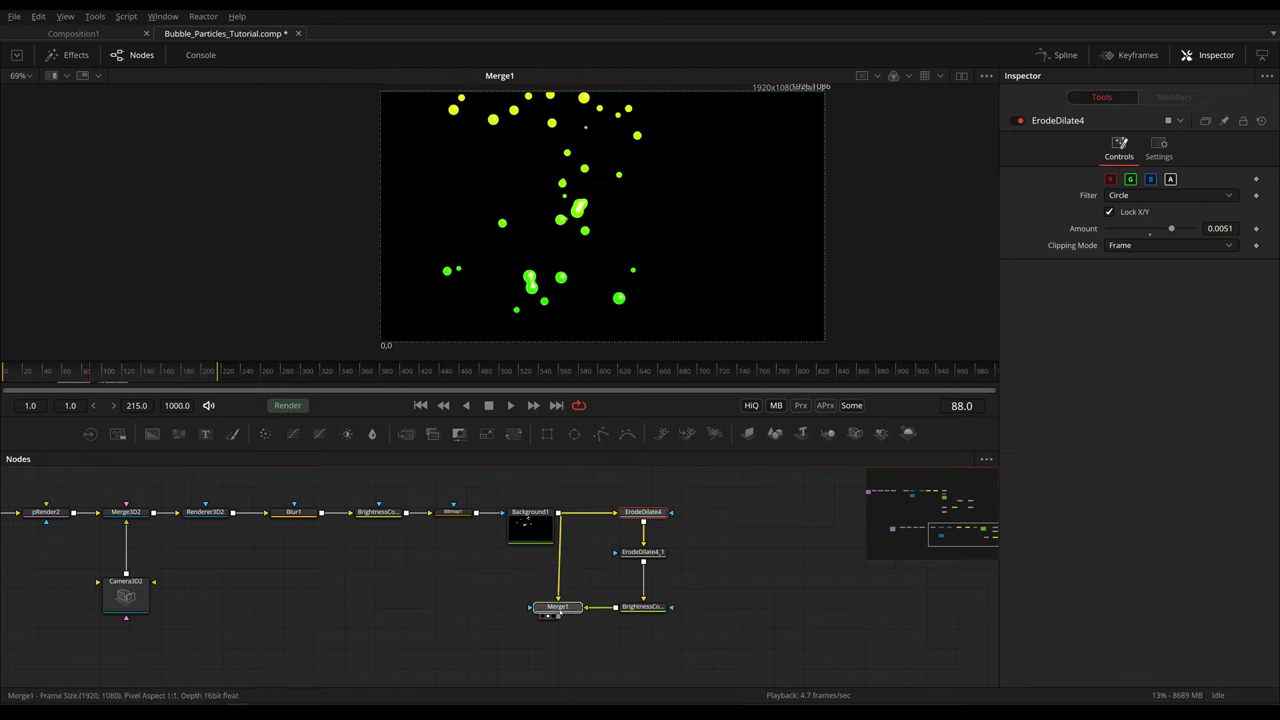
- Lower Merge1's Blend to about 0.70 and inspect the highlights along the frame's lower edge at frame 64
{"action": "left_click", "coordinate": [552, 608]}
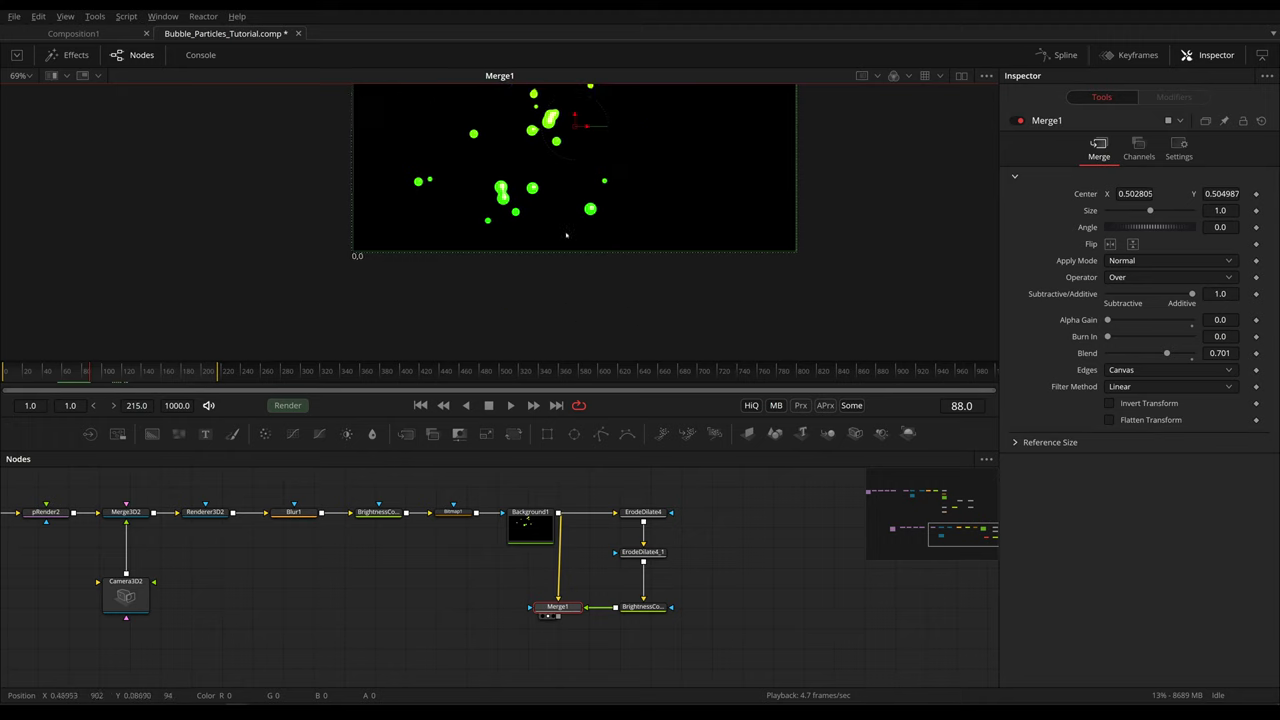
{"action": "scroll", "coordinate": [603, 246], "scroll_direction": "up", "scroll_amount": 6}
{"action": "left_click_drag", "start_coordinate": [672, 250], "coordinate": [591, 276]}
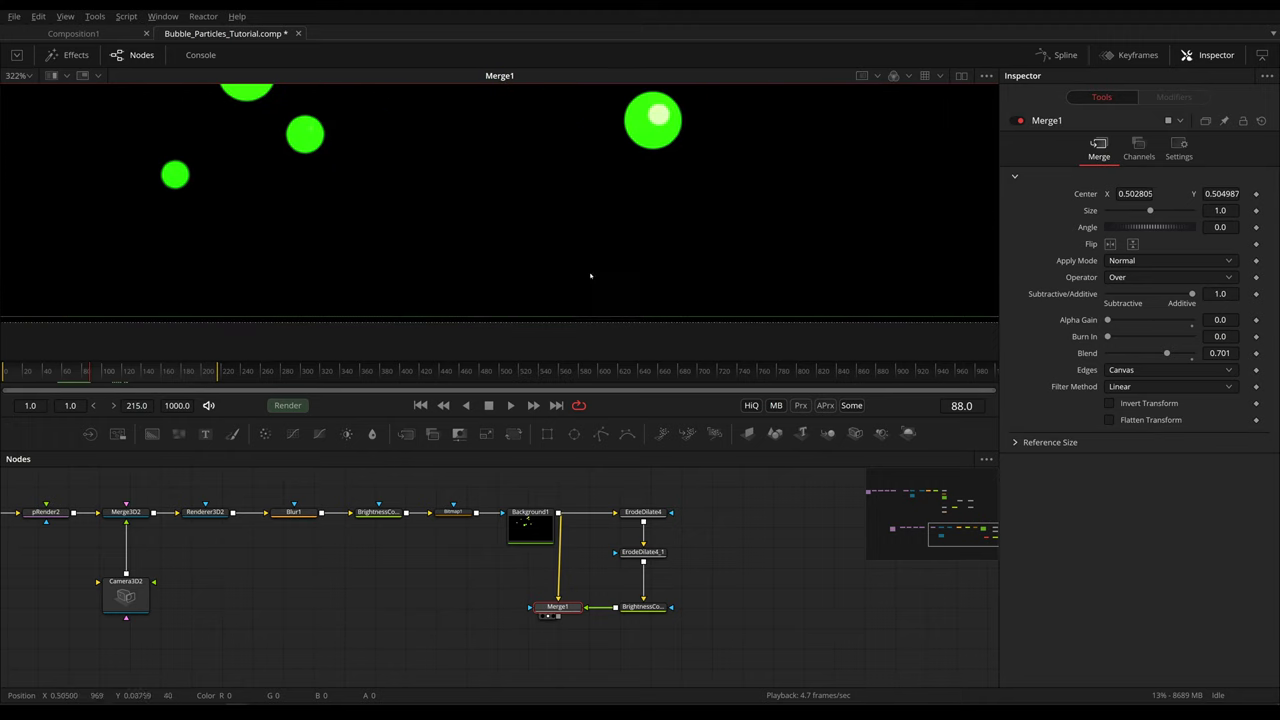
{"action": "left_click_drag", "start_coordinate": [79, 381], "coordinate": [65, 374]}
{"action": "scroll", "coordinate": [688, 300], "scroll_direction": "up", "scroll_amount": 2}
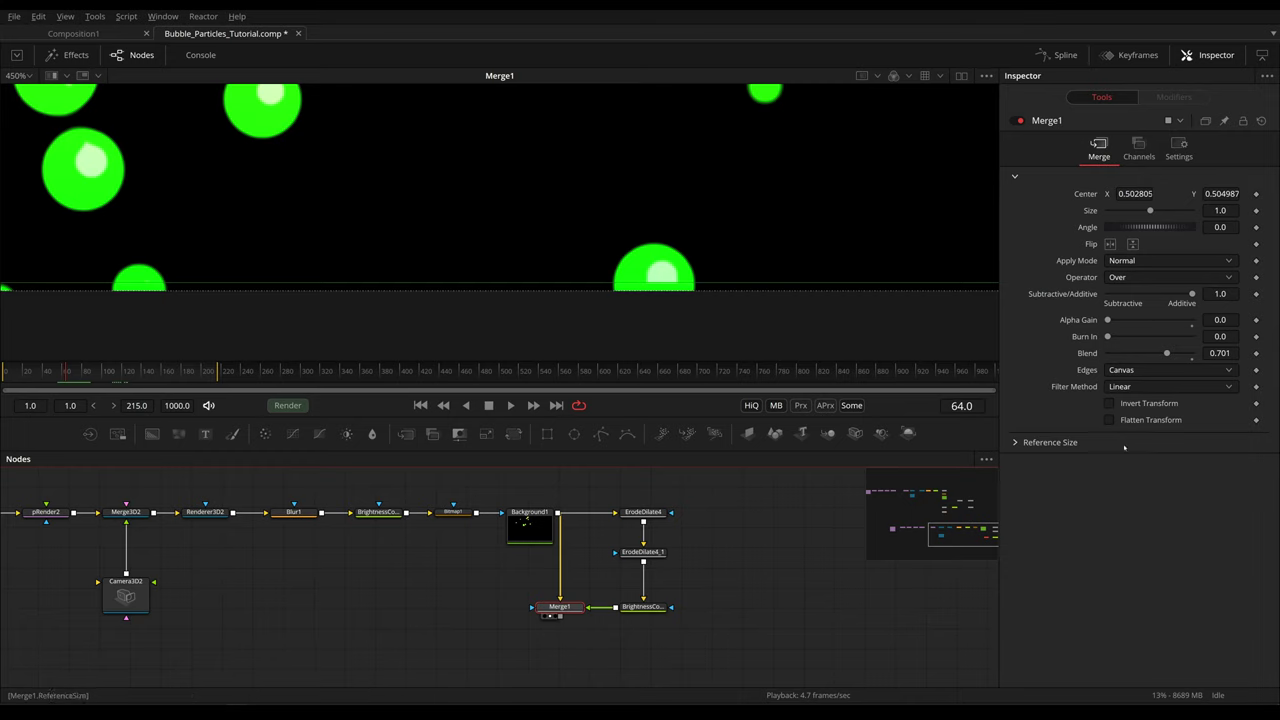
- Try Merge1's Edges mode on Duplicate, check bubbles crossing the lower frame edge, and set Edges back to Canvas
{"action": "left_click", "coordinate": [1137, 372]}
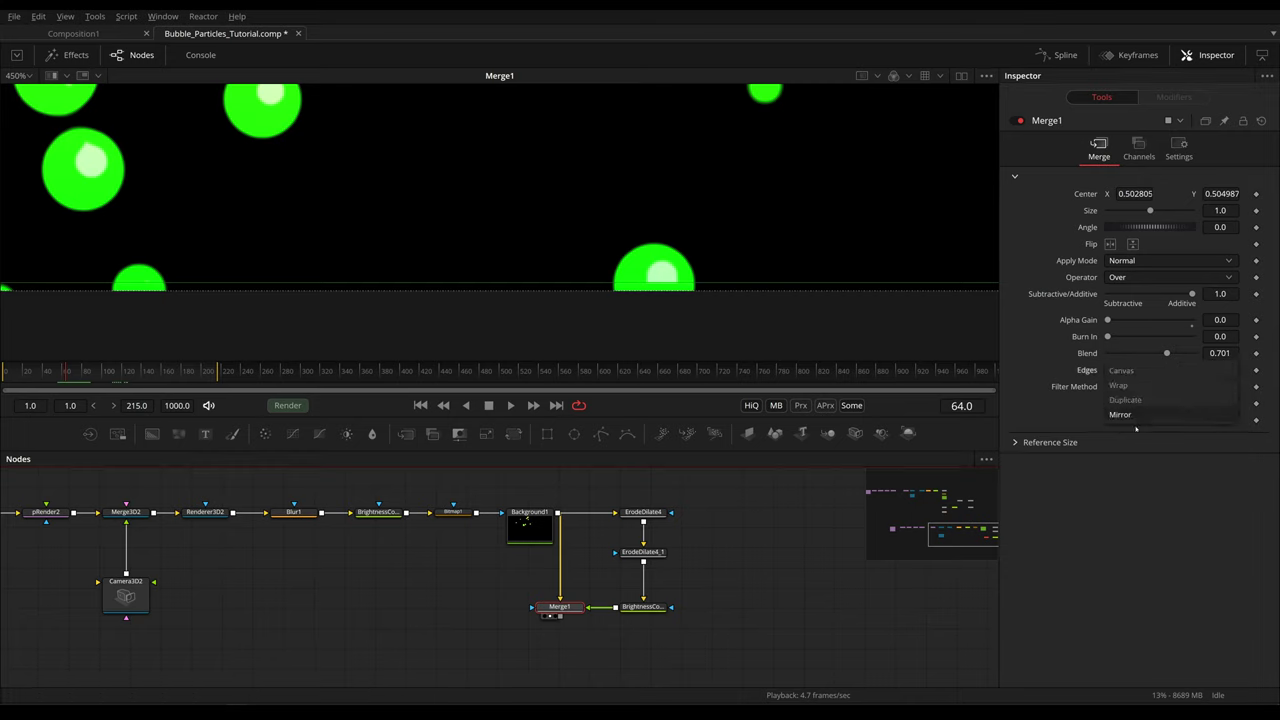
{"action": "left_click", "coordinate": [1135, 401]}
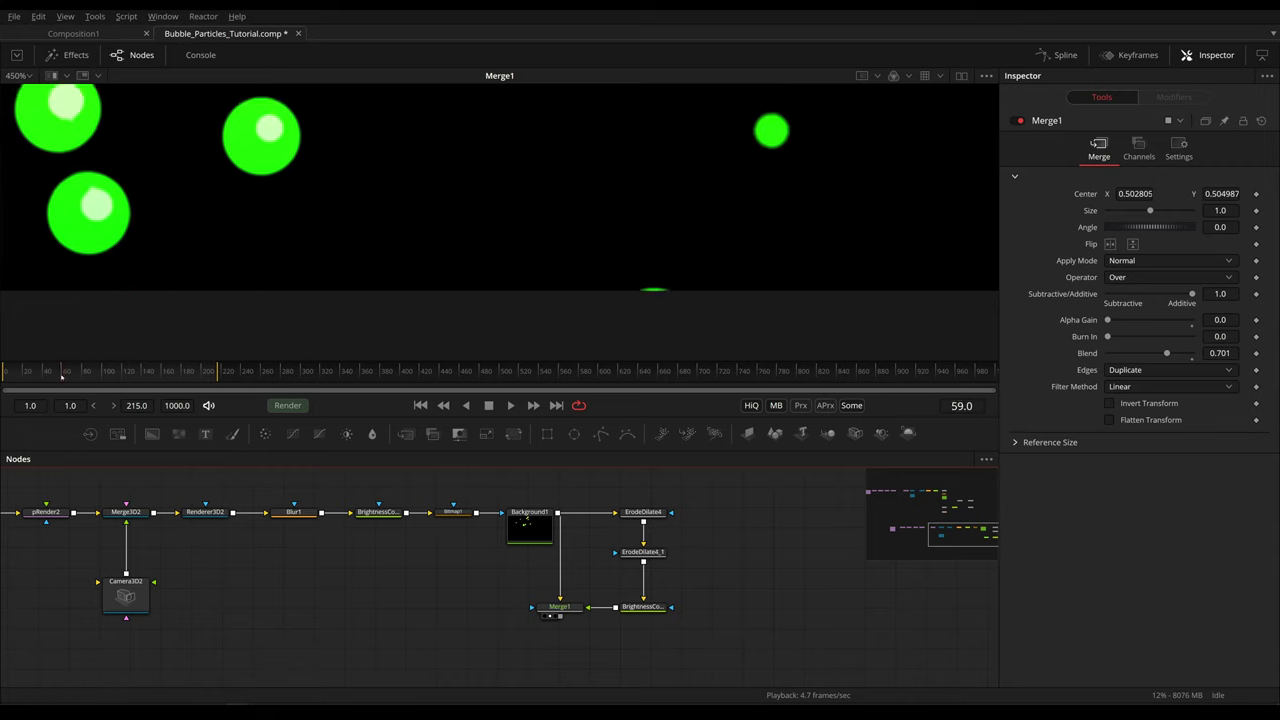
{"action": "left_click_drag", "start_coordinate": [69, 376], "coordinate": [71, 376]}
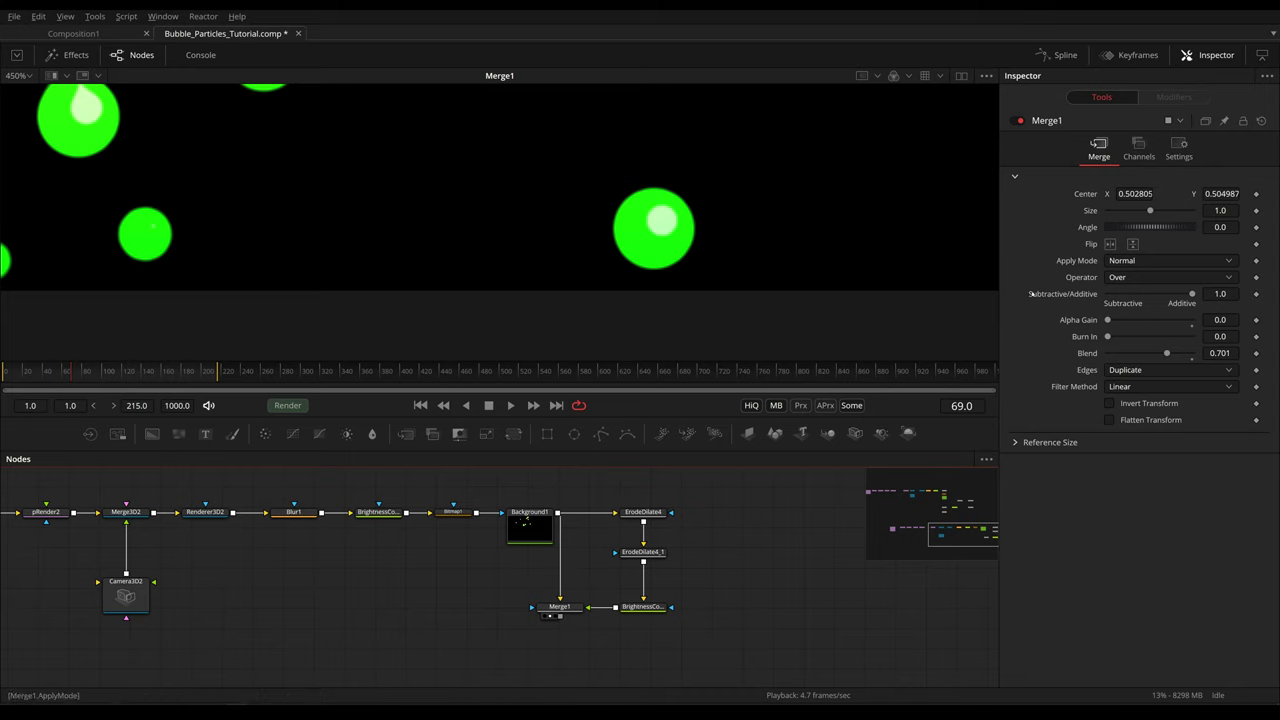
{"action": "left_click", "coordinate": [1141, 375]}
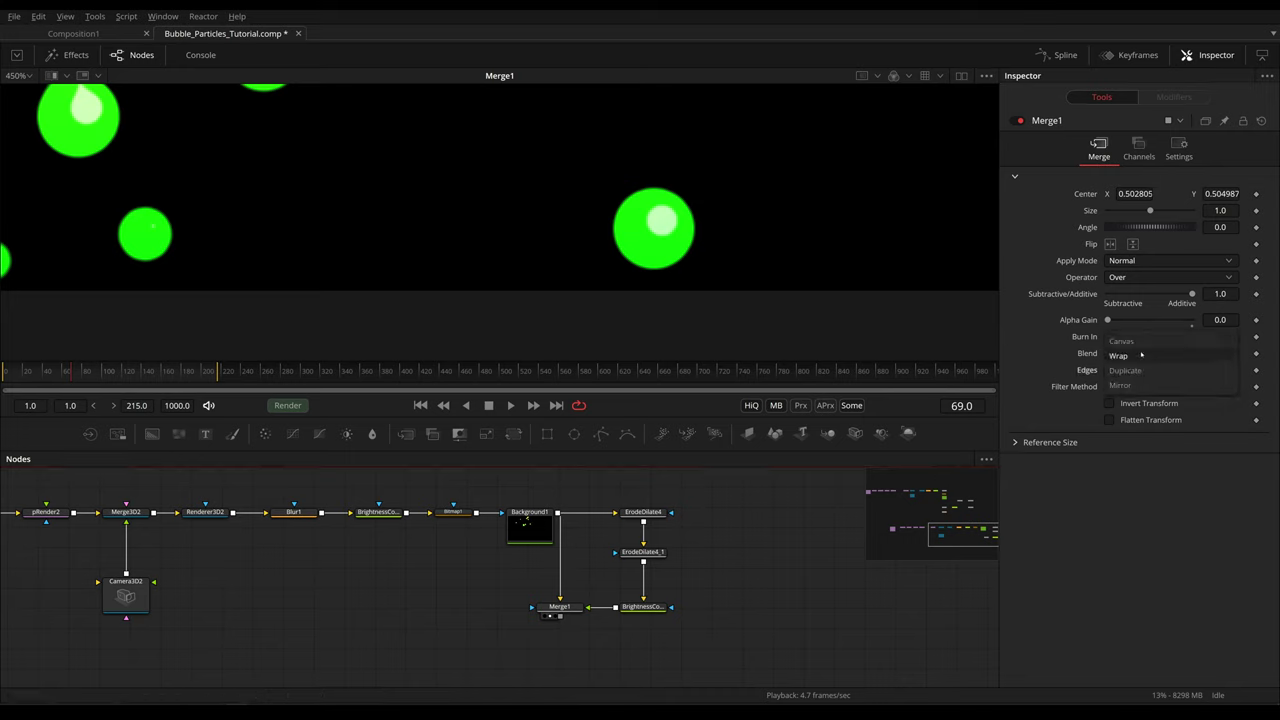
{"action": "left_click", "coordinate": [1144, 341]}
{"action": "left_click_drag", "start_coordinate": [71, 372], "coordinate": [66, 376]}
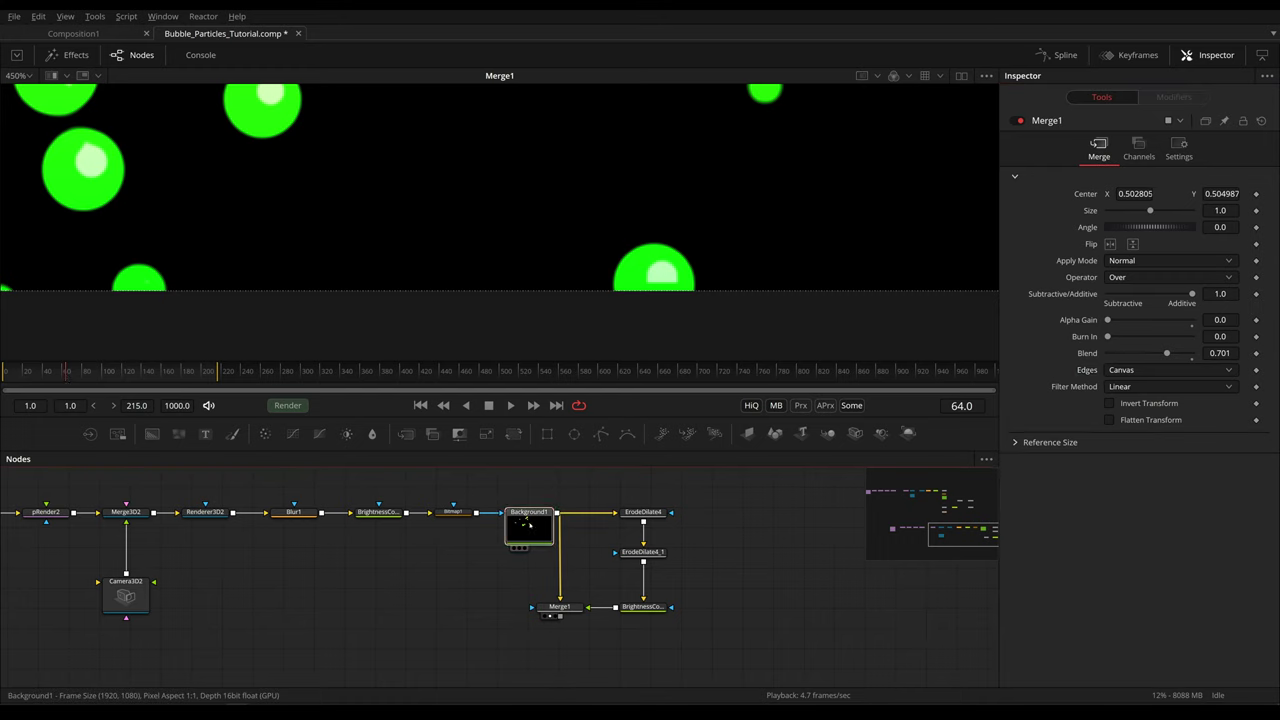
- Increase Background1's image Height to about 1144 at a Width of 1920 and display Background1
{"action": "left_click", "coordinate": [529, 530]}
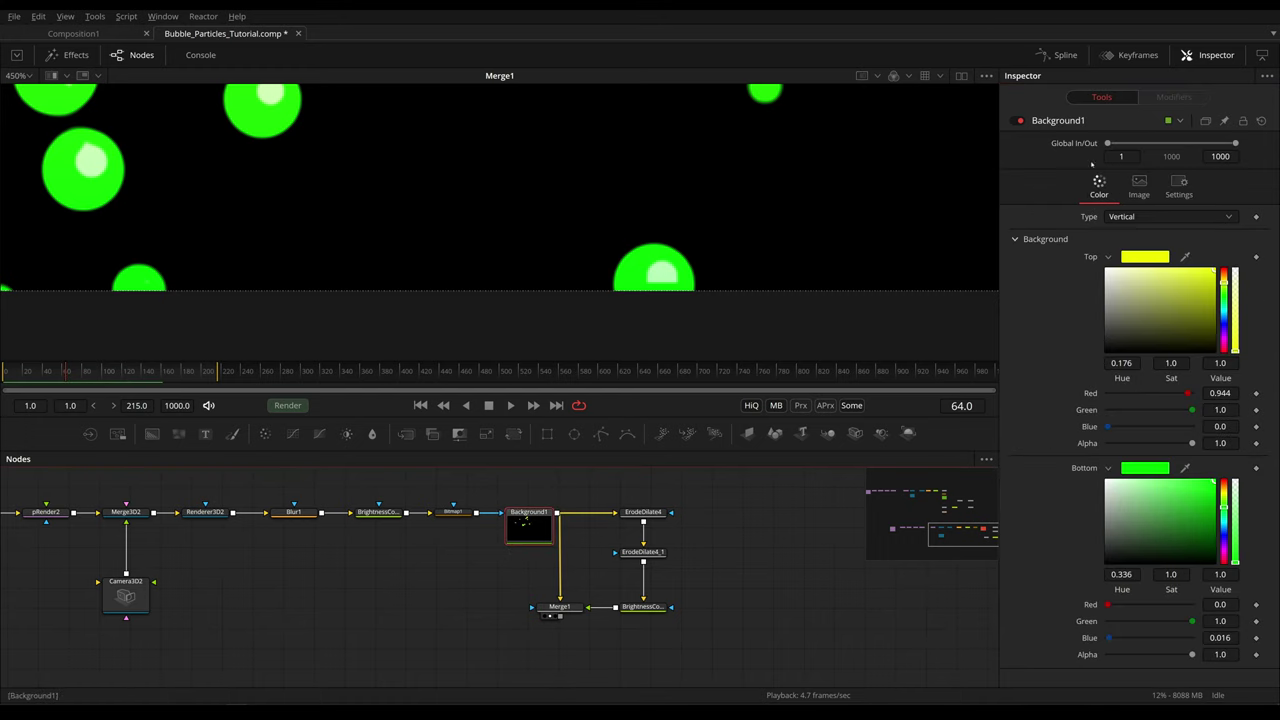
{"action": "left_click", "coordinate": [1139, 187]}
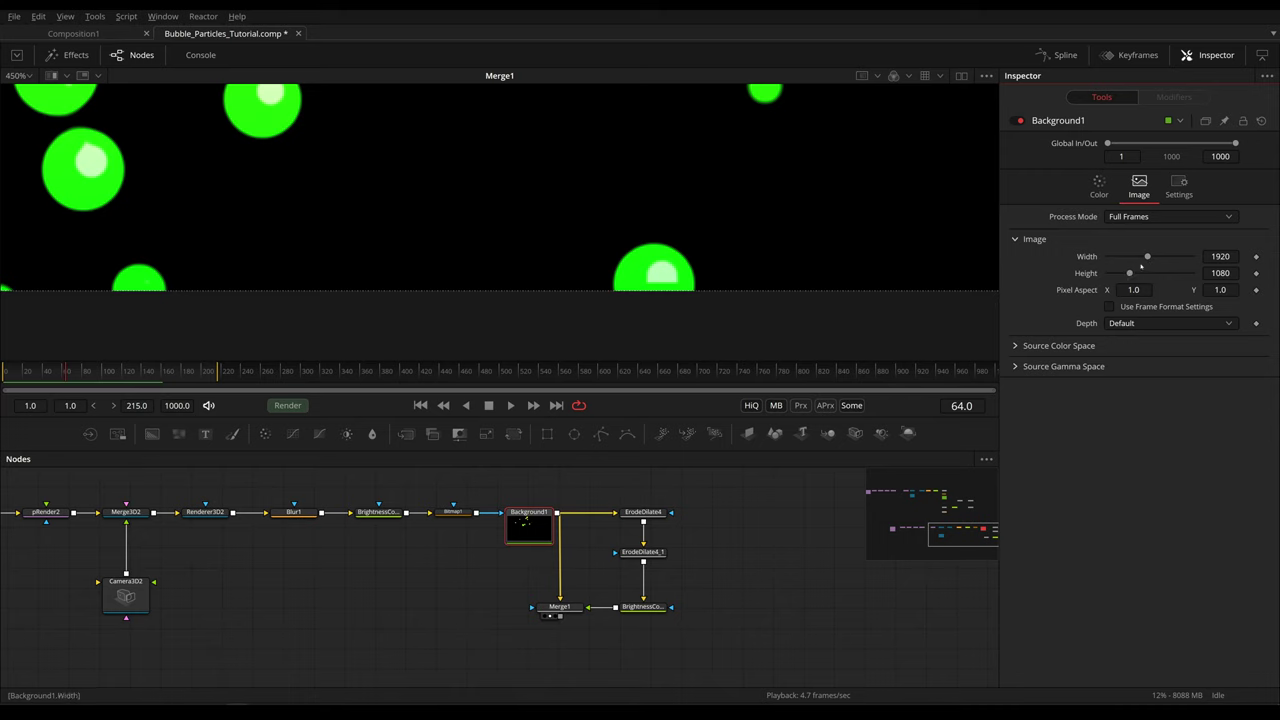
{"action": "left_click_drag", "start_coordinate": [1130, 273], "coordinate": [1131, 273]}
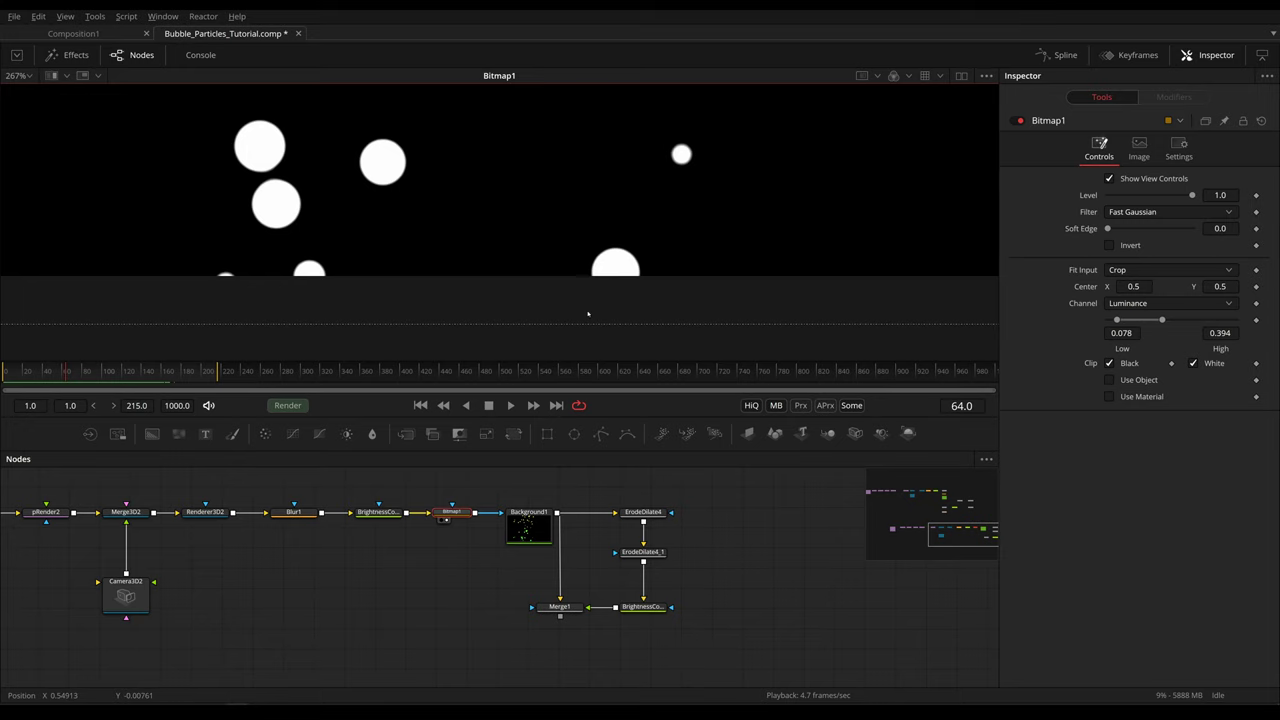
{"action": "left_click", "coordinate": [531, 527]}
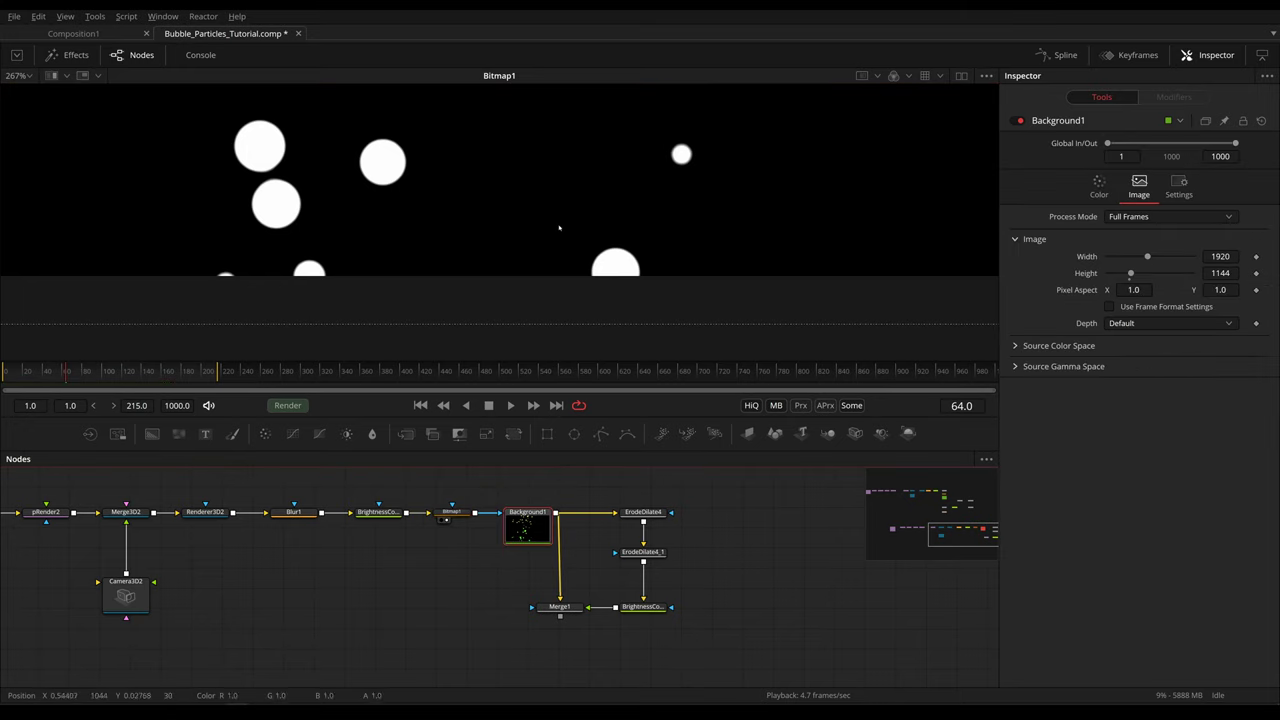
{"action": "key", "text": "1"}
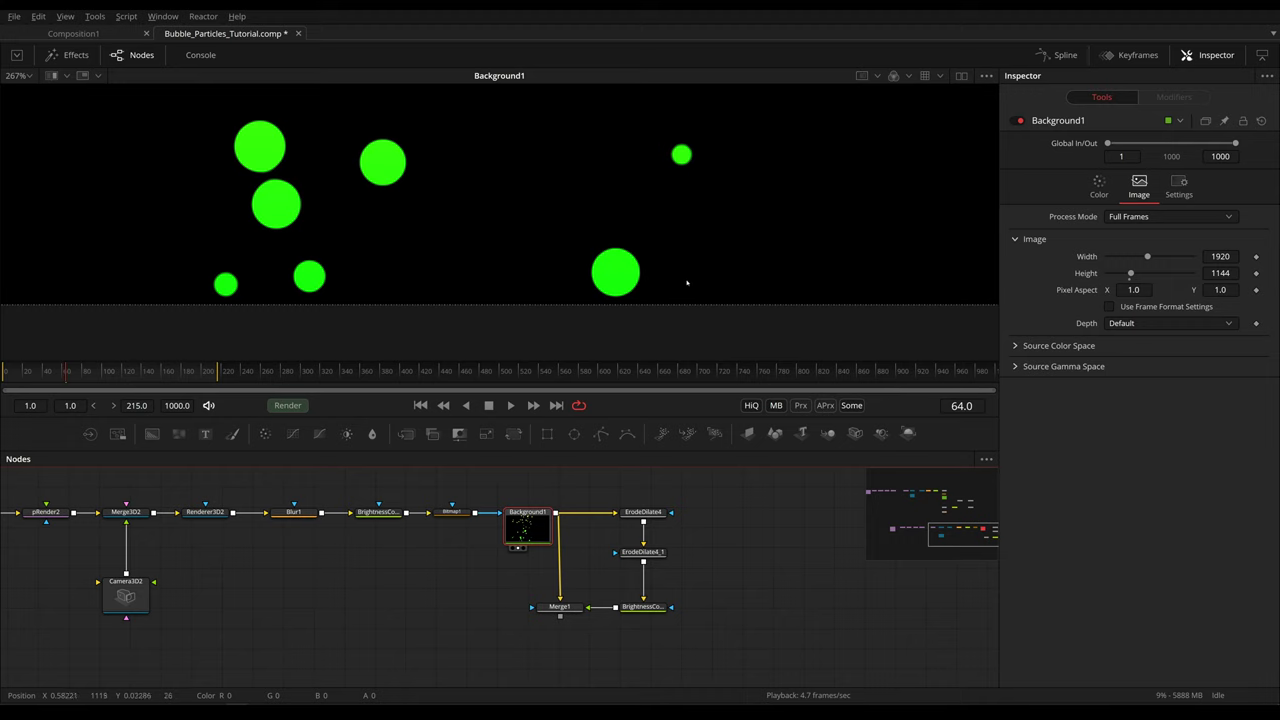
- Display Merge1 and check the bubble highlights along the frame's lower edge at frame 59
{"action": "left_click", "coordinate": [558, 607]}
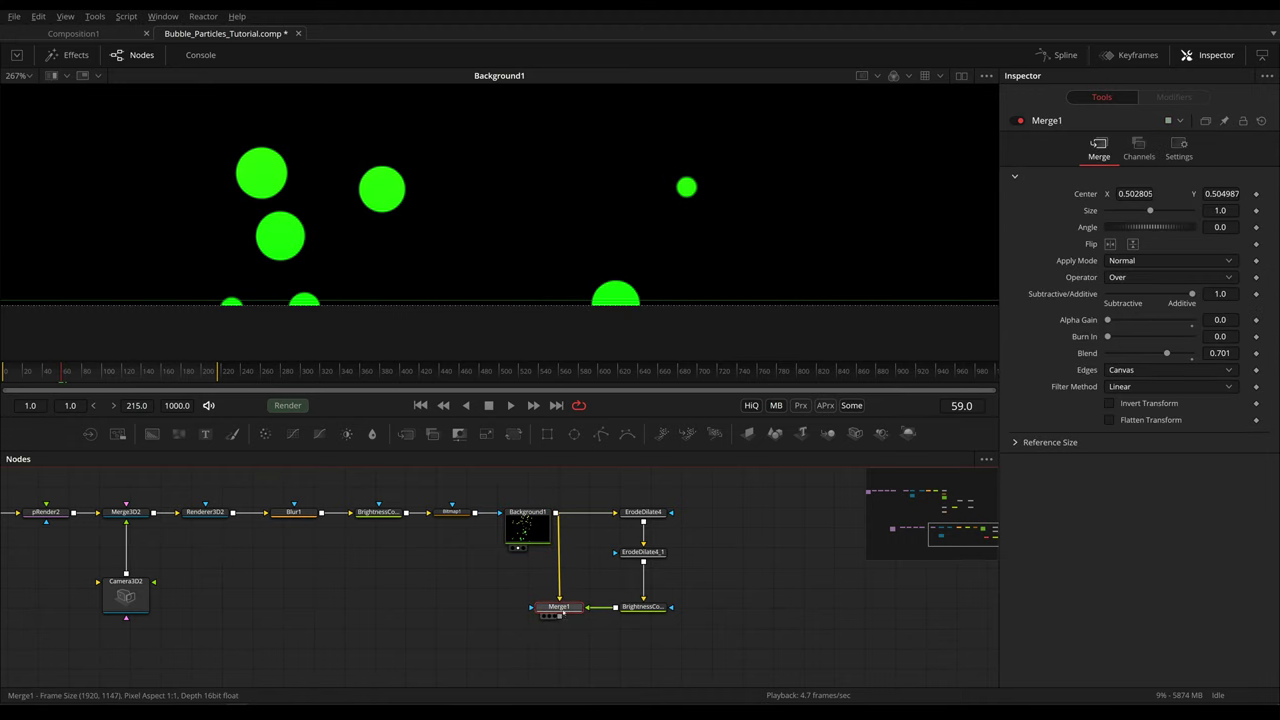
{"action": "key", "text": "1"}
{"action": "scroll", "coordinate": [757, 191], "scroll_direction": "down", "scroll_amount": 5}
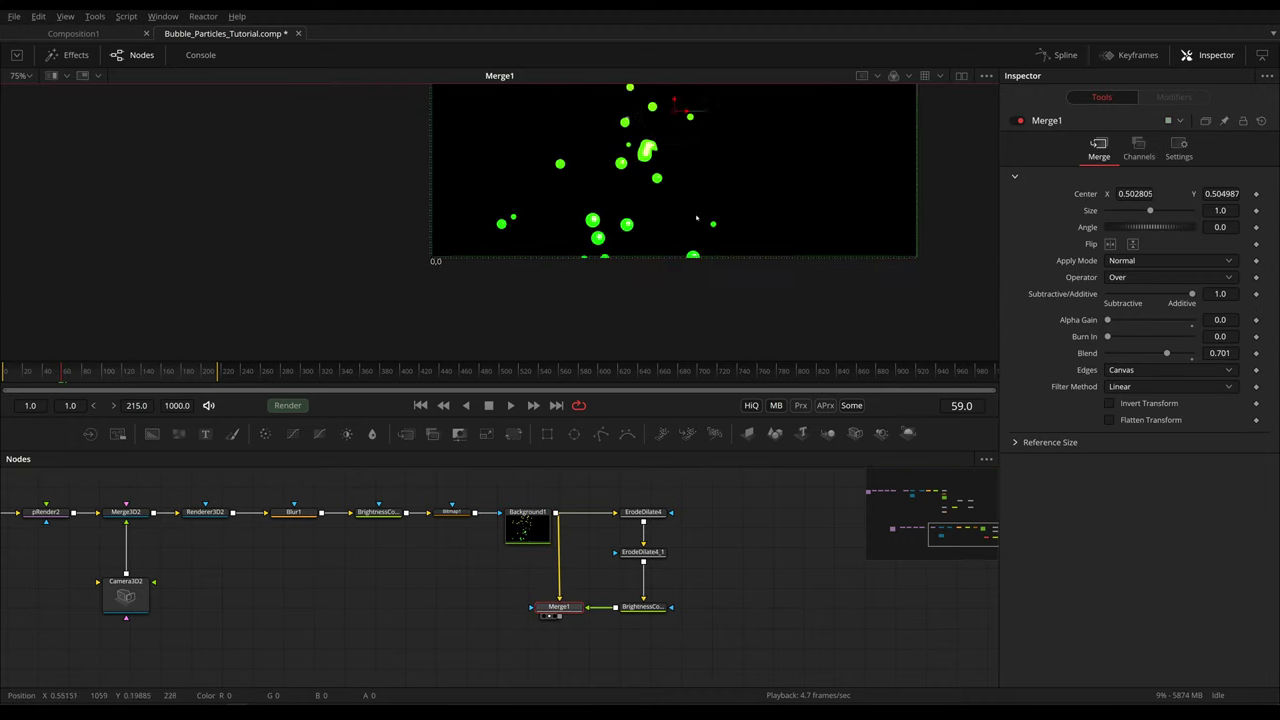
{"action": "scroll", "coordinate": [782, 236], "scroll_direction": "up", "scroll_amount": 4}
{"action": "scroll", "coordinate": [781, 236], "scroll_direction": "up", "scroll_amount": 1}
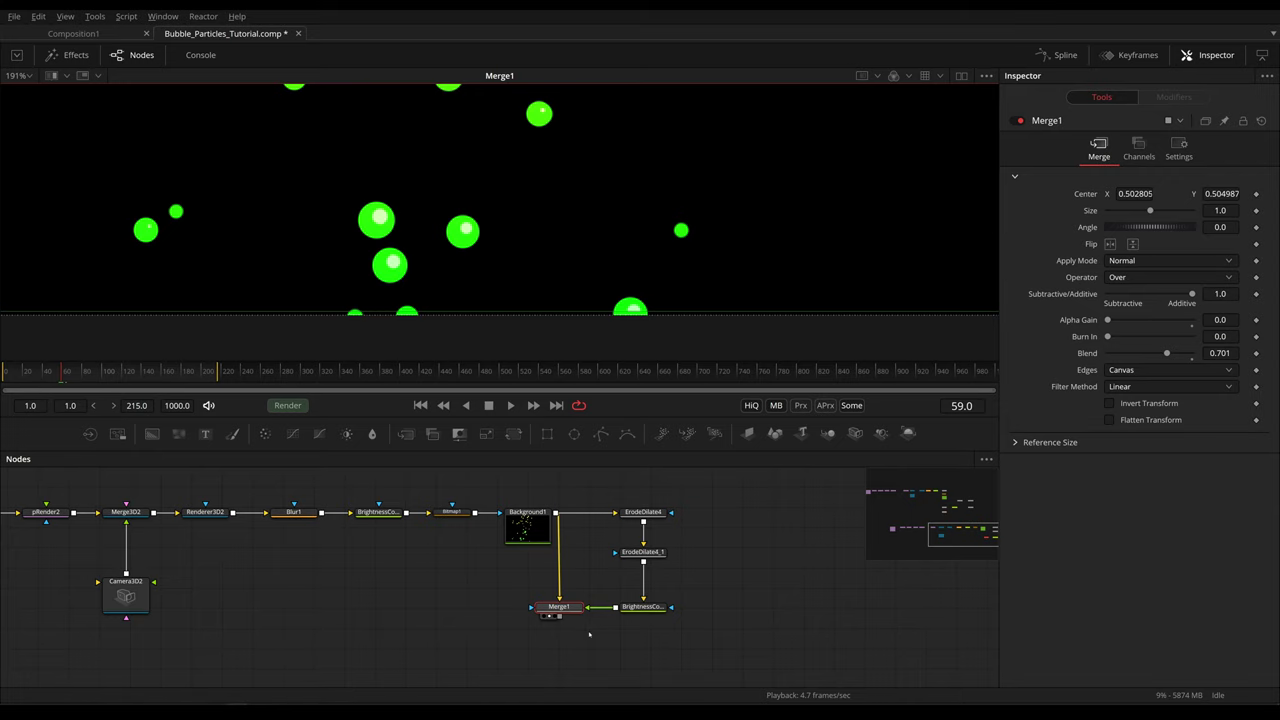
- Add a Crop node after Merge1, place it below Merge1 in the node graph, and display it
{"action": "key", "text": "shift+space"}
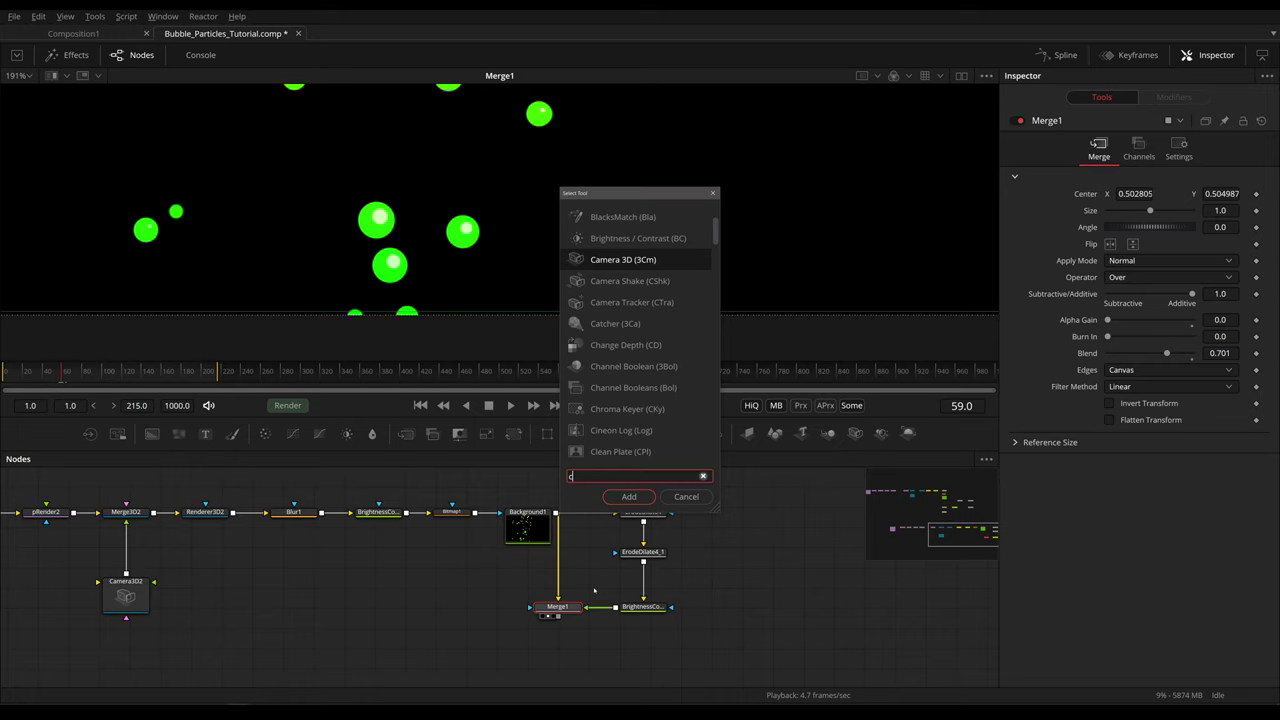
{"action": "type", "text": "crop"}
{"action": "key", "text": "Return"}
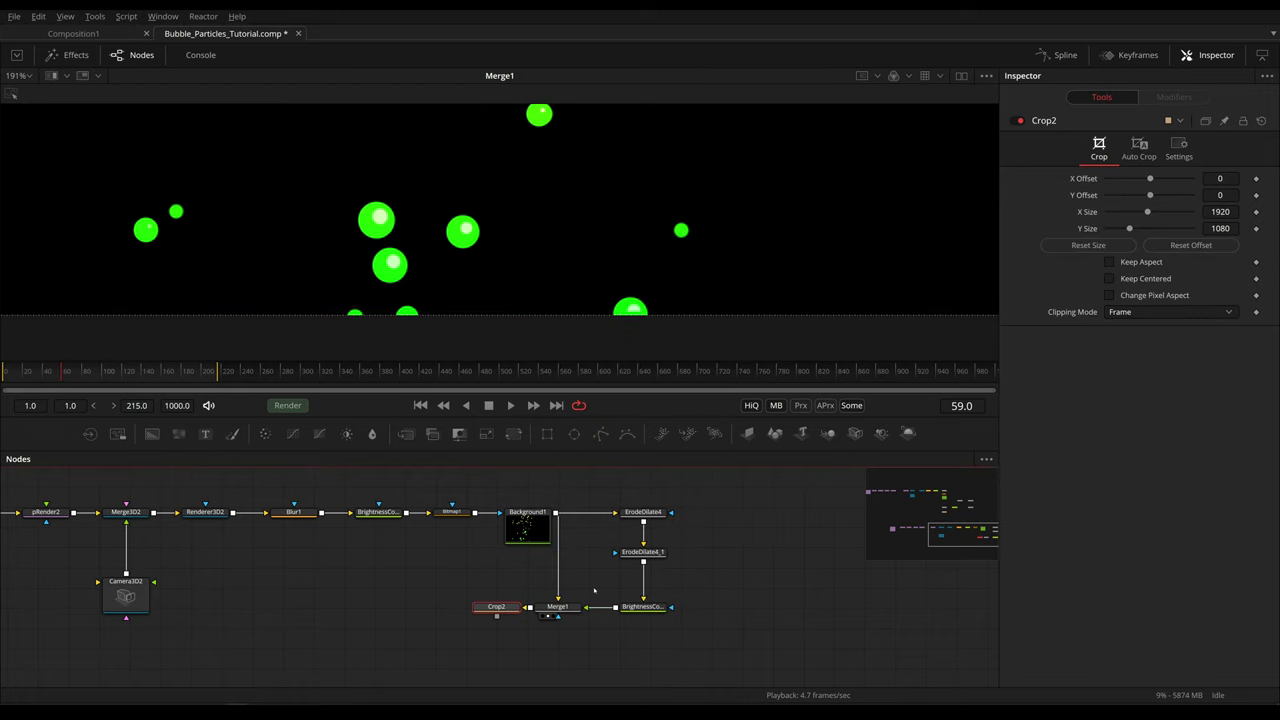
{"action": "left_click", "coordinate": [493, 612]}
{"action": "left_click_drag", "start_coordinate": [493, 612], "coordinate": [555, 652]}
{"action": "key", "text": "2"}
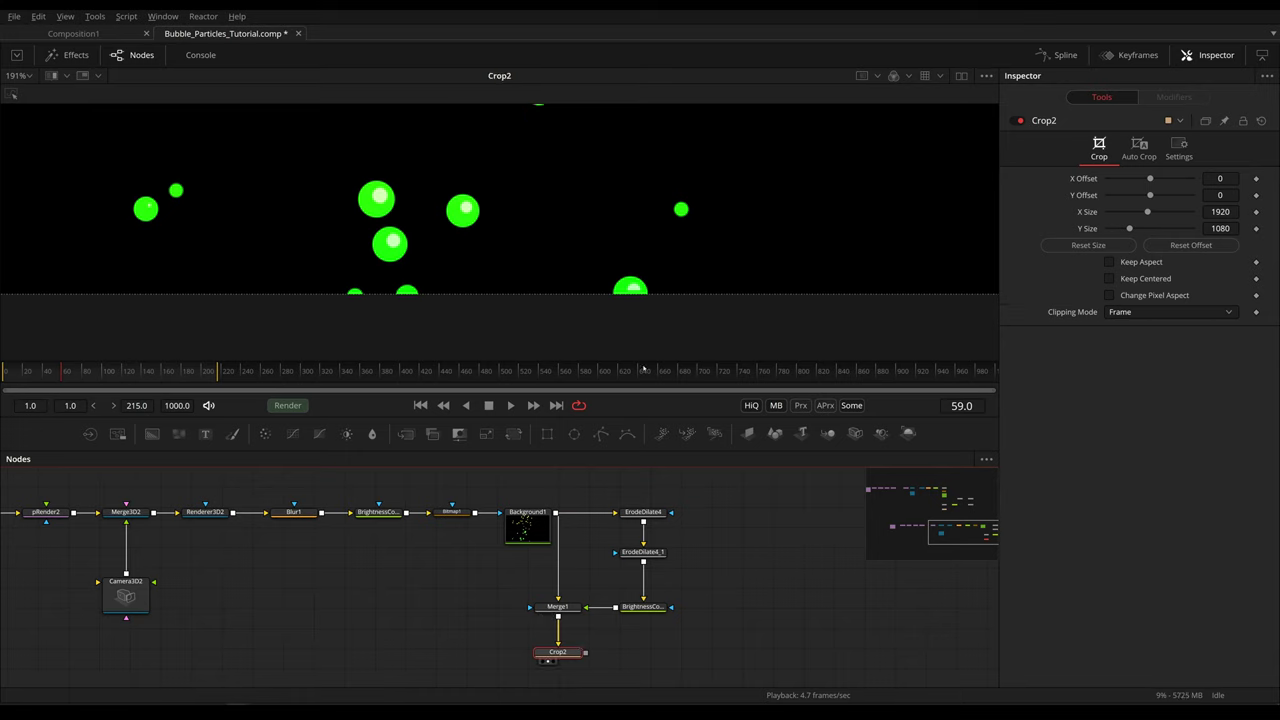
- Enable Keep Centered on Crop2 to centre its 1920 x 1080 crop on the taller frame
{"action": "scroll", "coordinate": [672, 244], "scroll_direction": "down", "scroll_amount": 5}
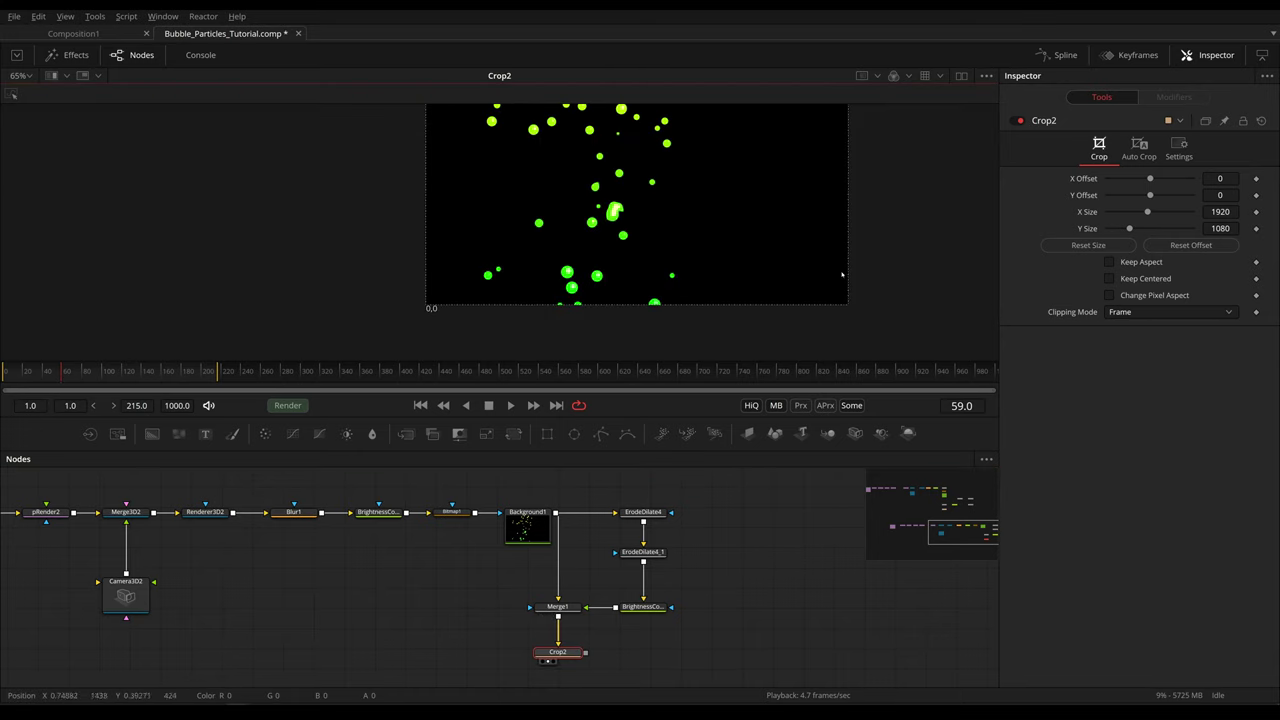
{"action": "left_click", "coordinate": [1144, 285]}
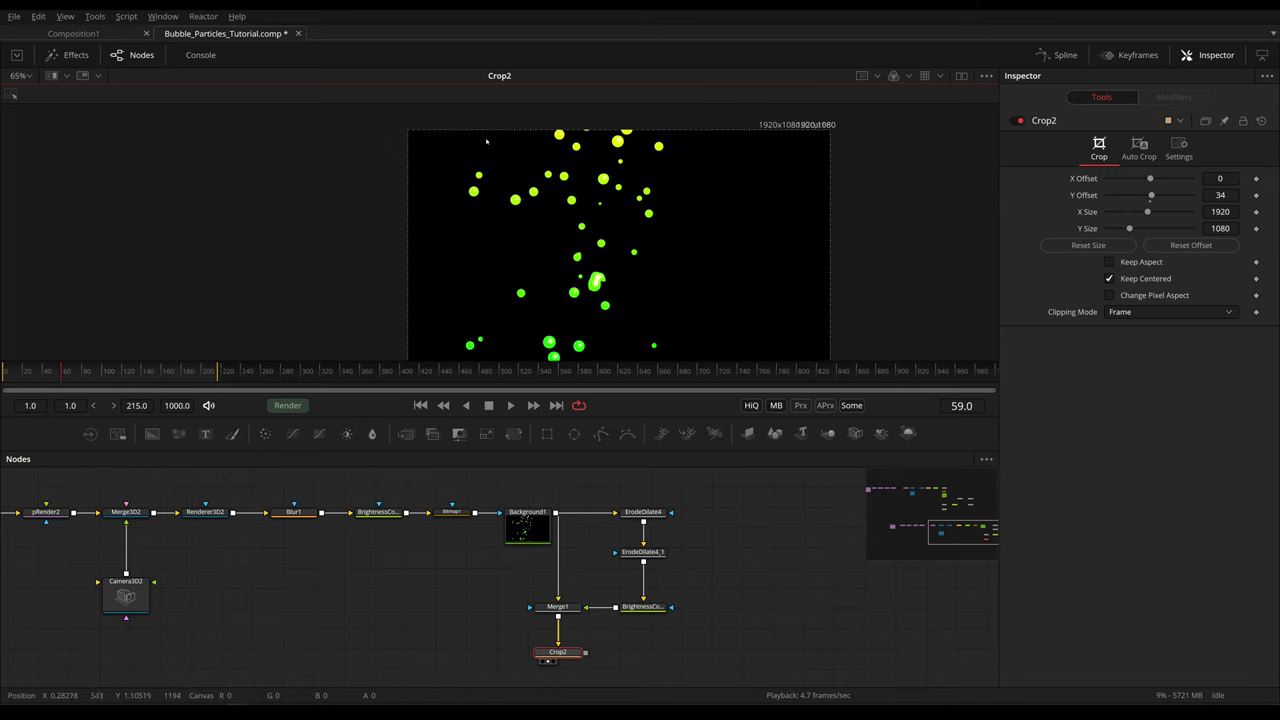
{"action": "left_click_drag", "start_coordinate": [755, 253], "coordinate": [718, 236]}
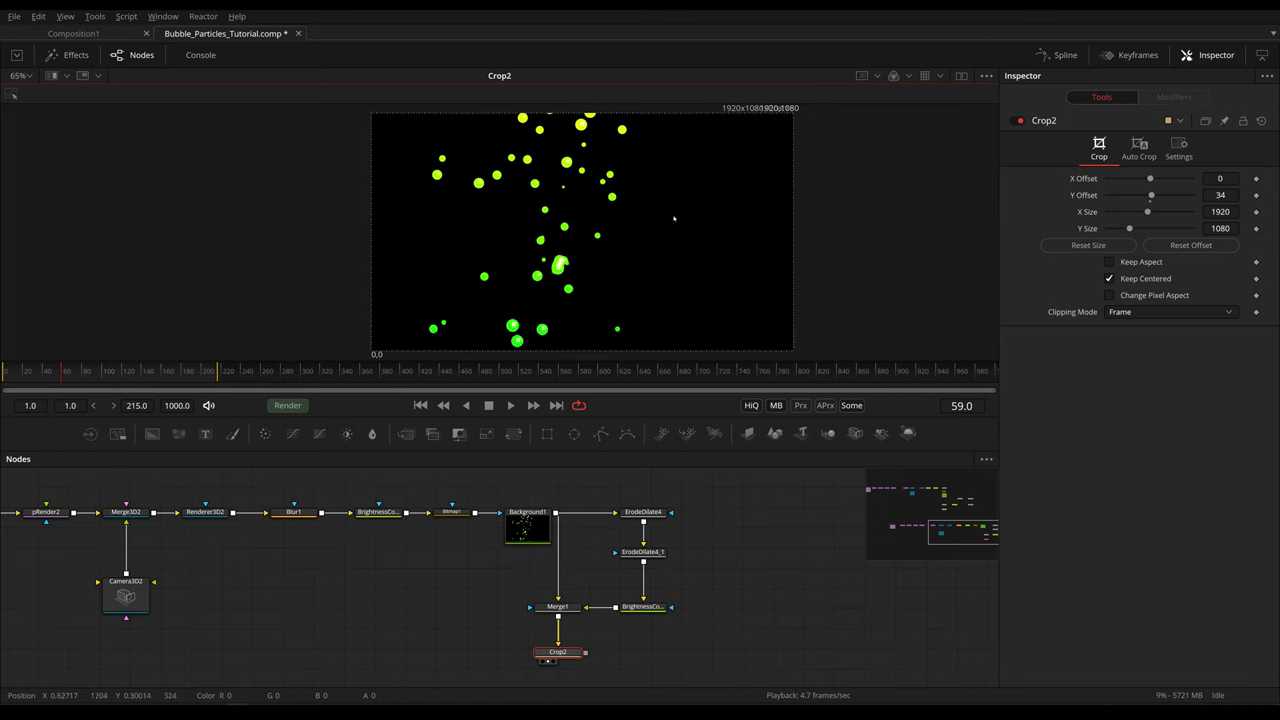
- Check the cropped bubbles at the lower frame edge around frames 52 to 59 and play back the full frame
{"action": "scroll", "coordinate": [600, 290], "scroll_direction": "up", "scroll_amount": 4}
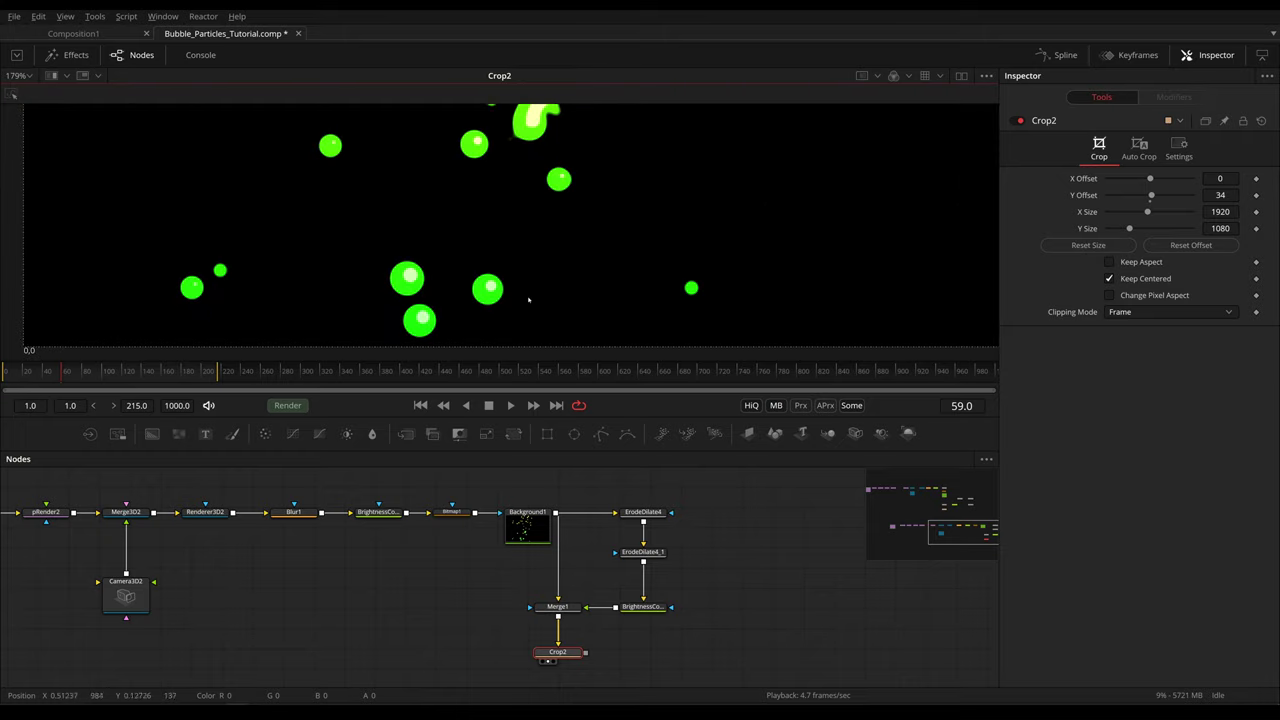
{"action": "left_click_drag", "start_coordinate": [62, 374], "coordinate": [54, 379]}
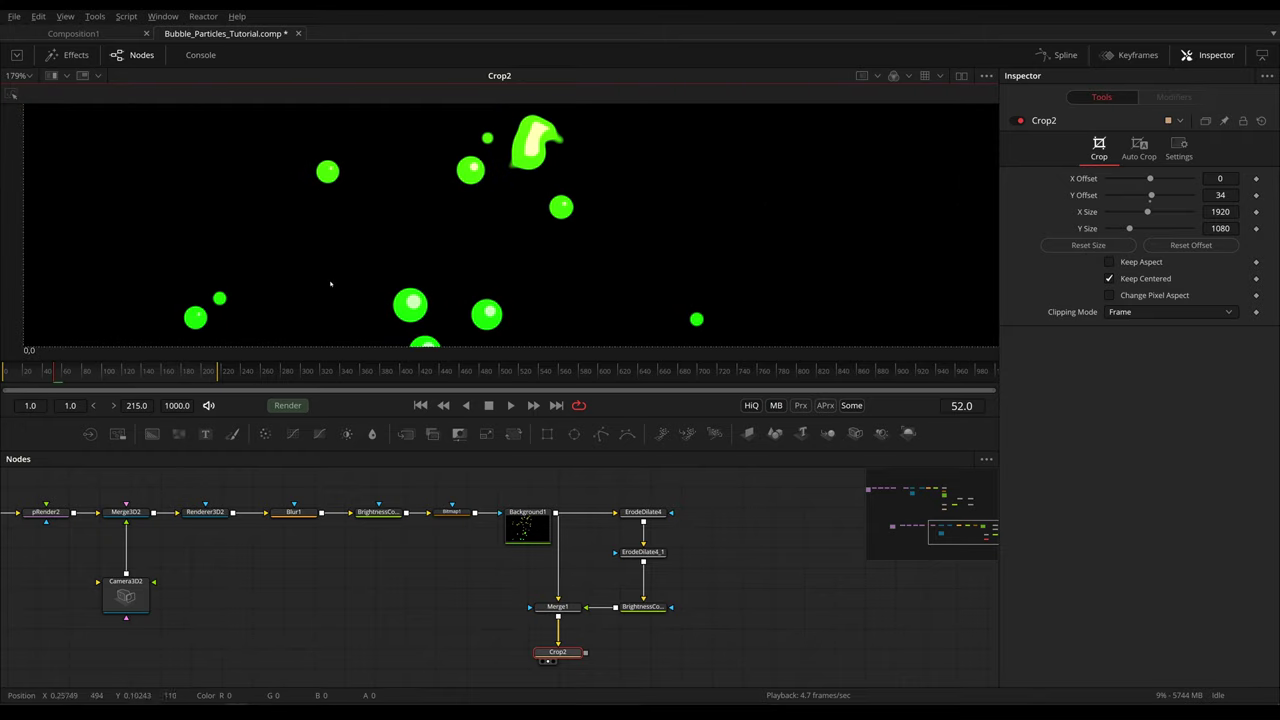
{"action": "left_click_drag", "start_coordinate": [436, 336], "coordinate": [401, 272]}
{"action": "scroll", "coordinate": [400, 274], "scroll_direction": "up", "scroll_amount": 5}
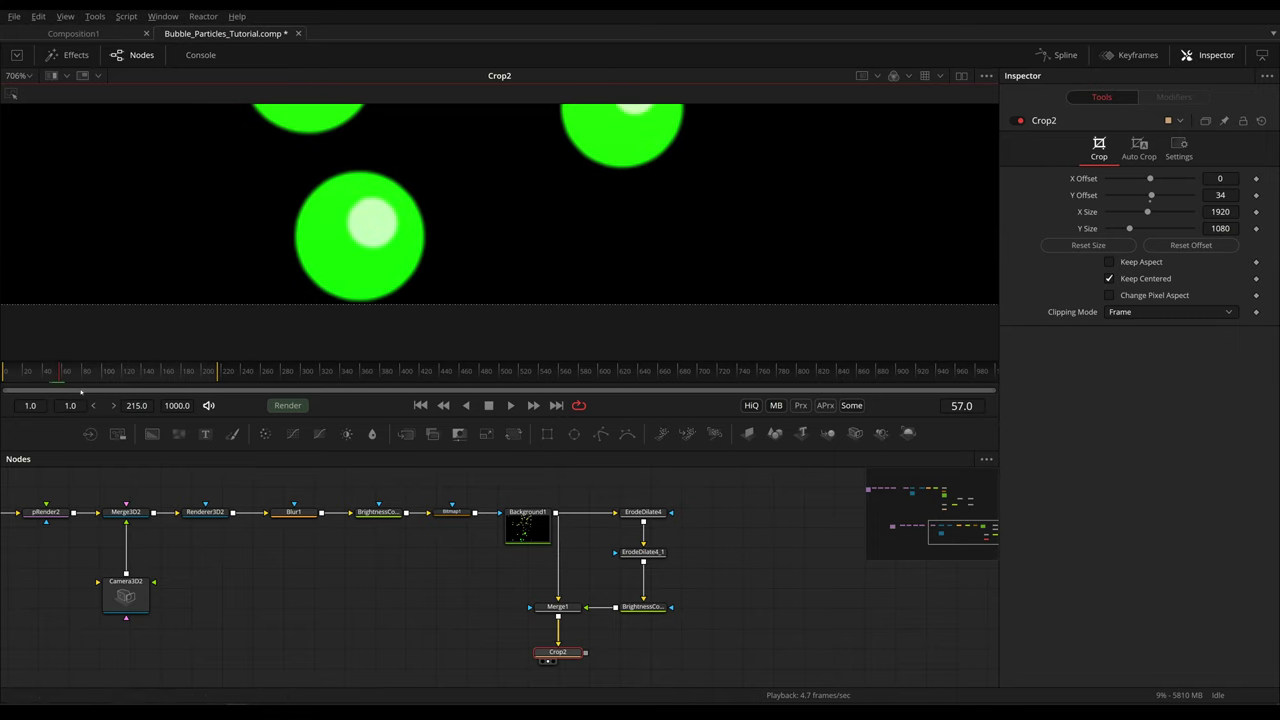
{"action": "key", "text": "ctrl+f"}
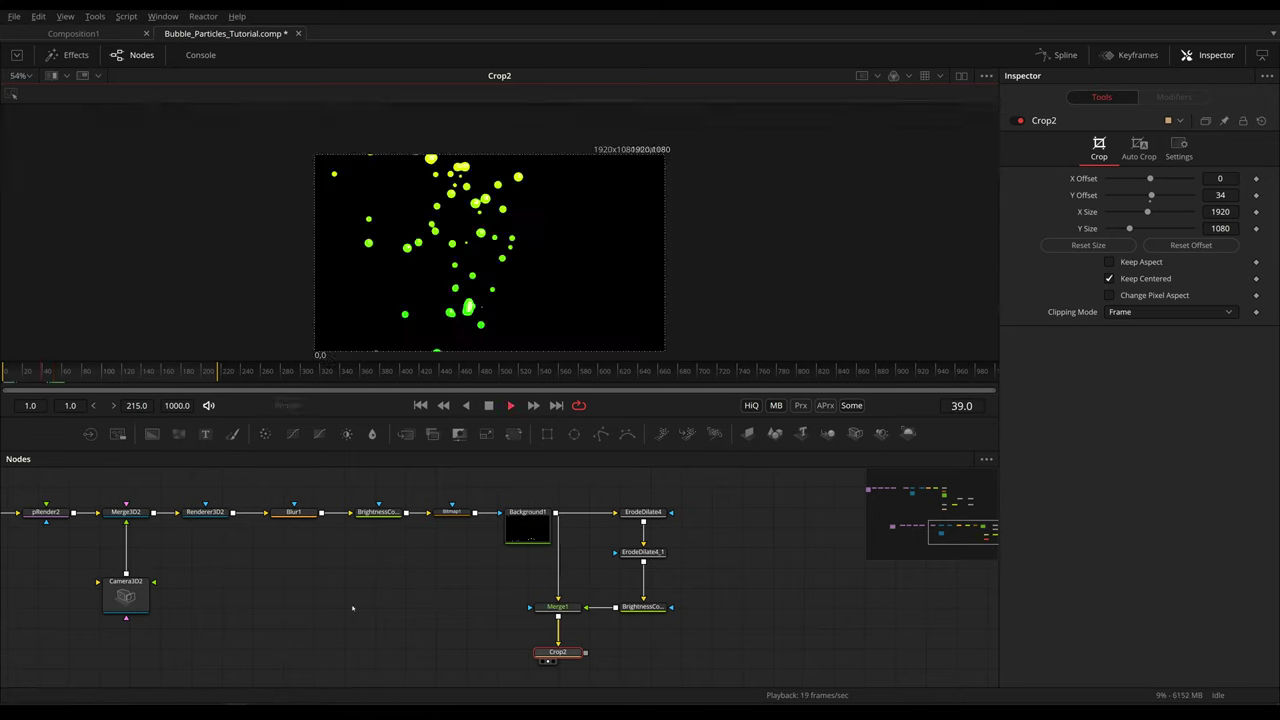